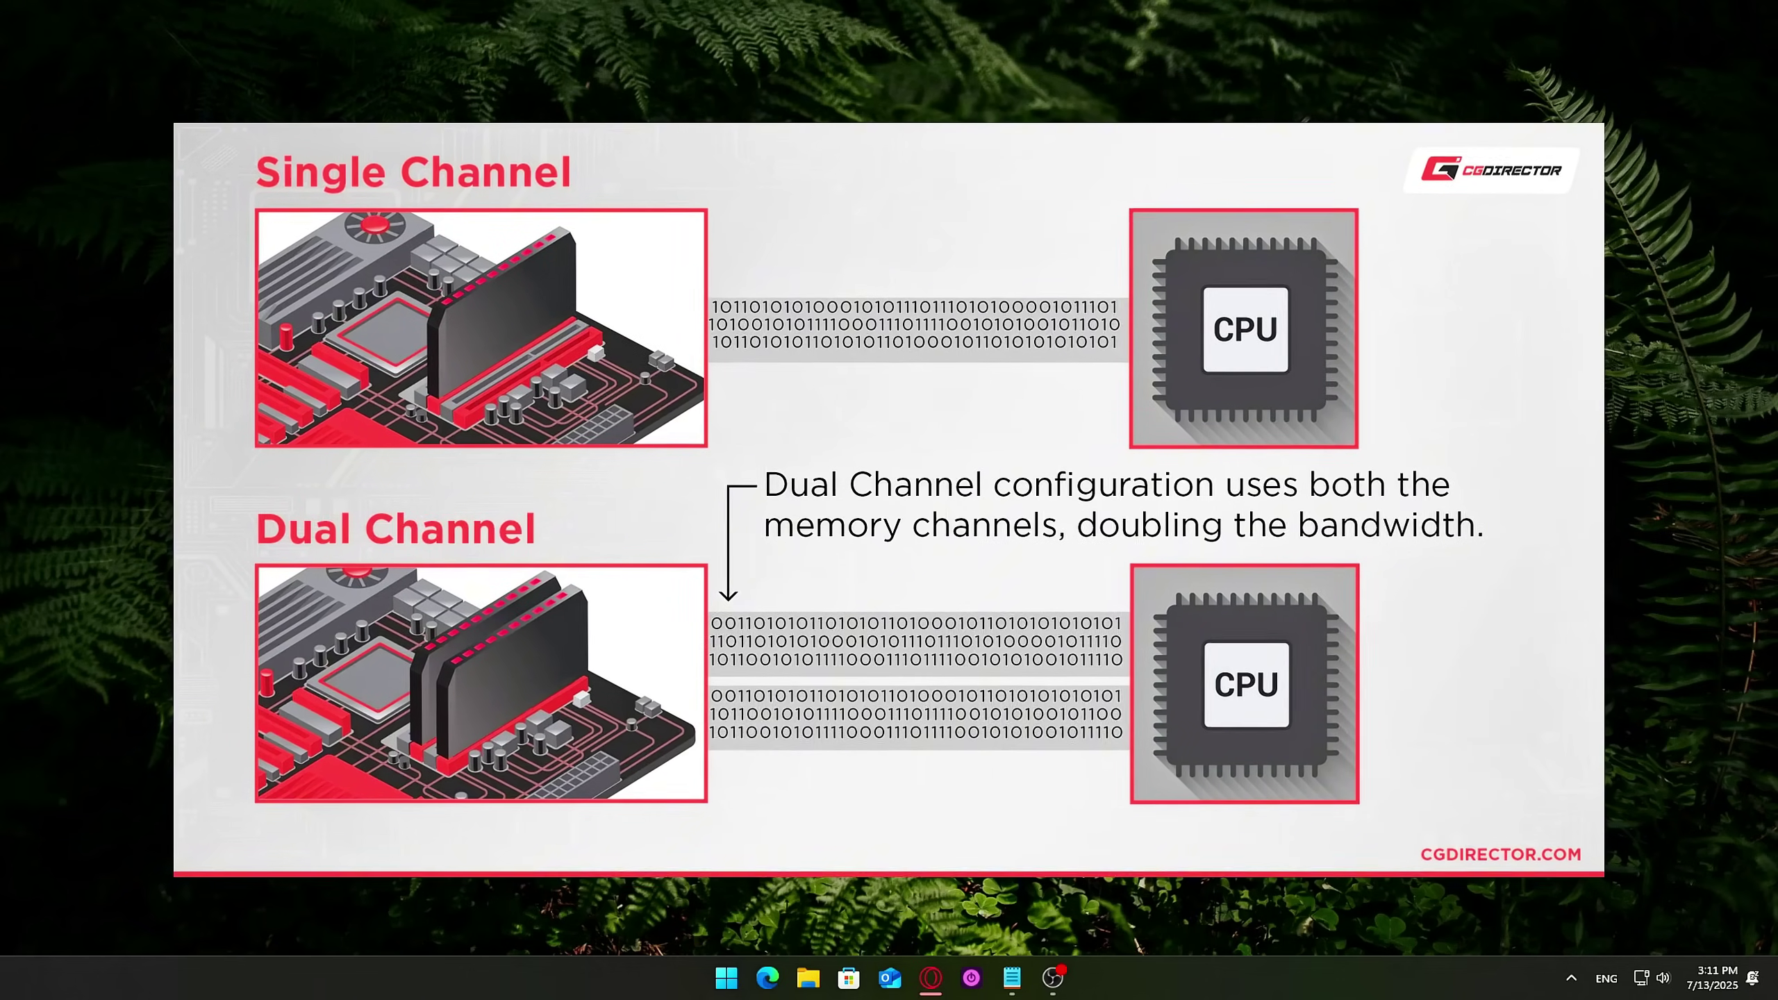
Open Task Manager's Memory performance page to check the 1600 MHz speed and slots used
{"action": "key", "text": "ctrl+shift+Escape"}
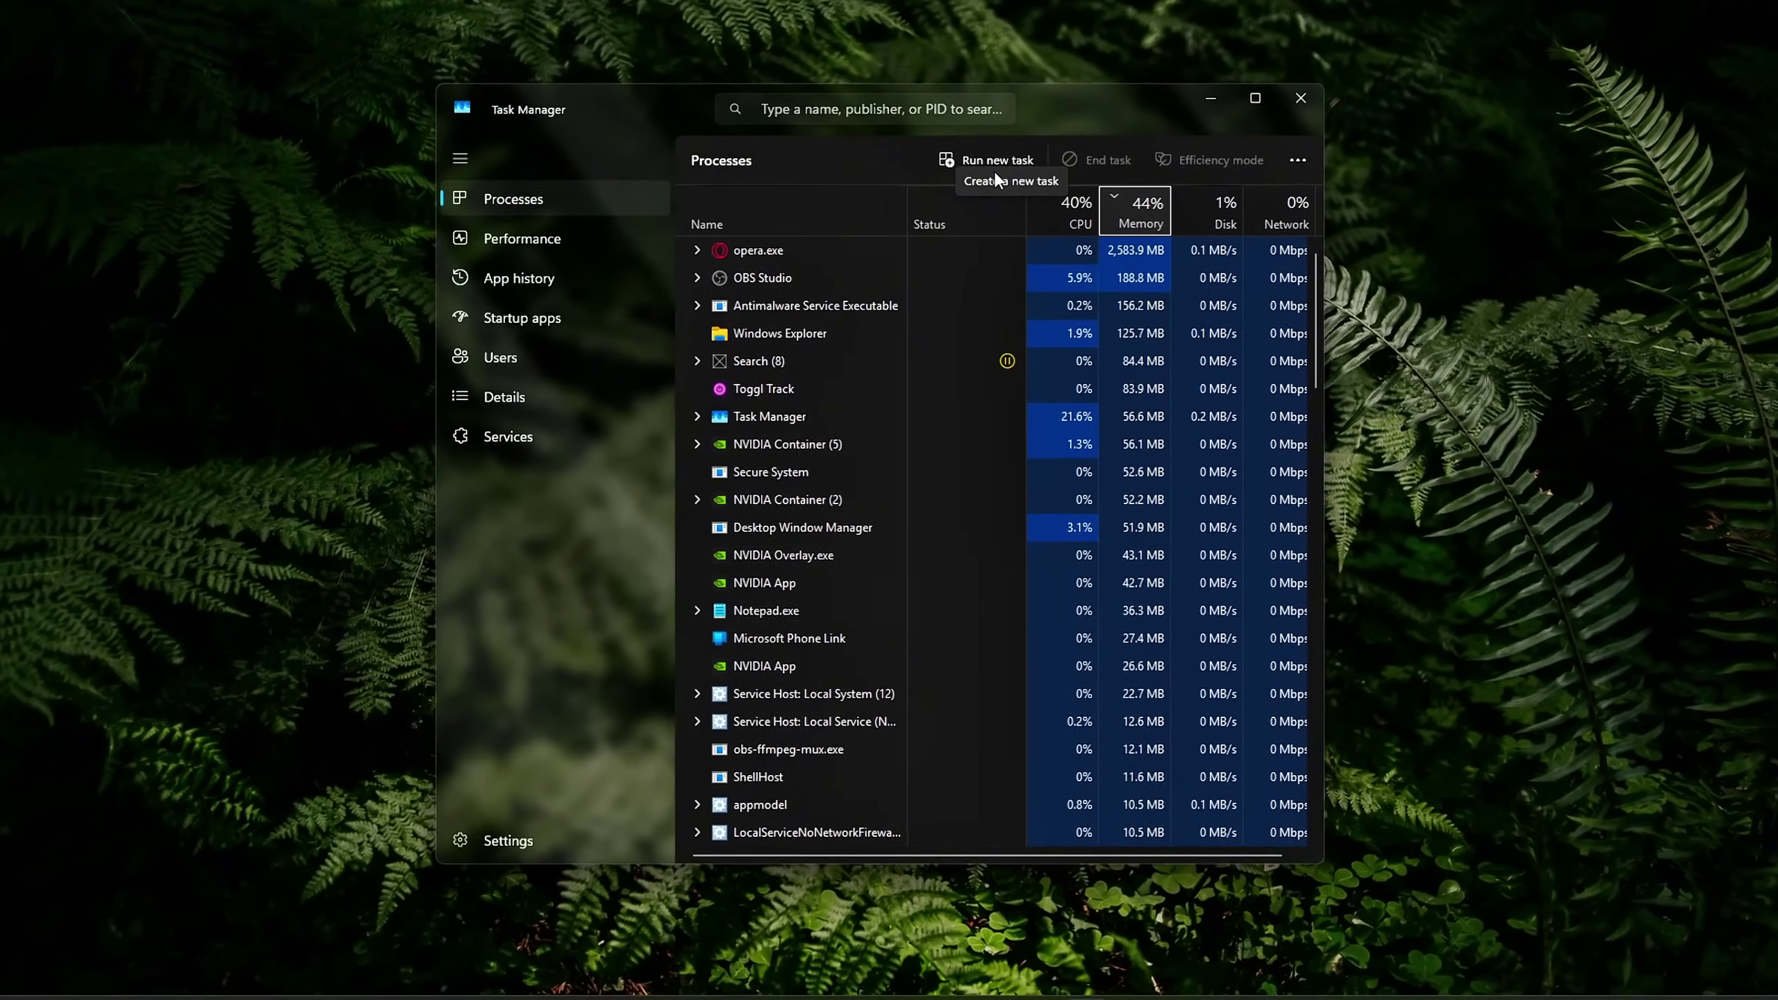
{"action": "left_click", "coordinate": [563, 243]}
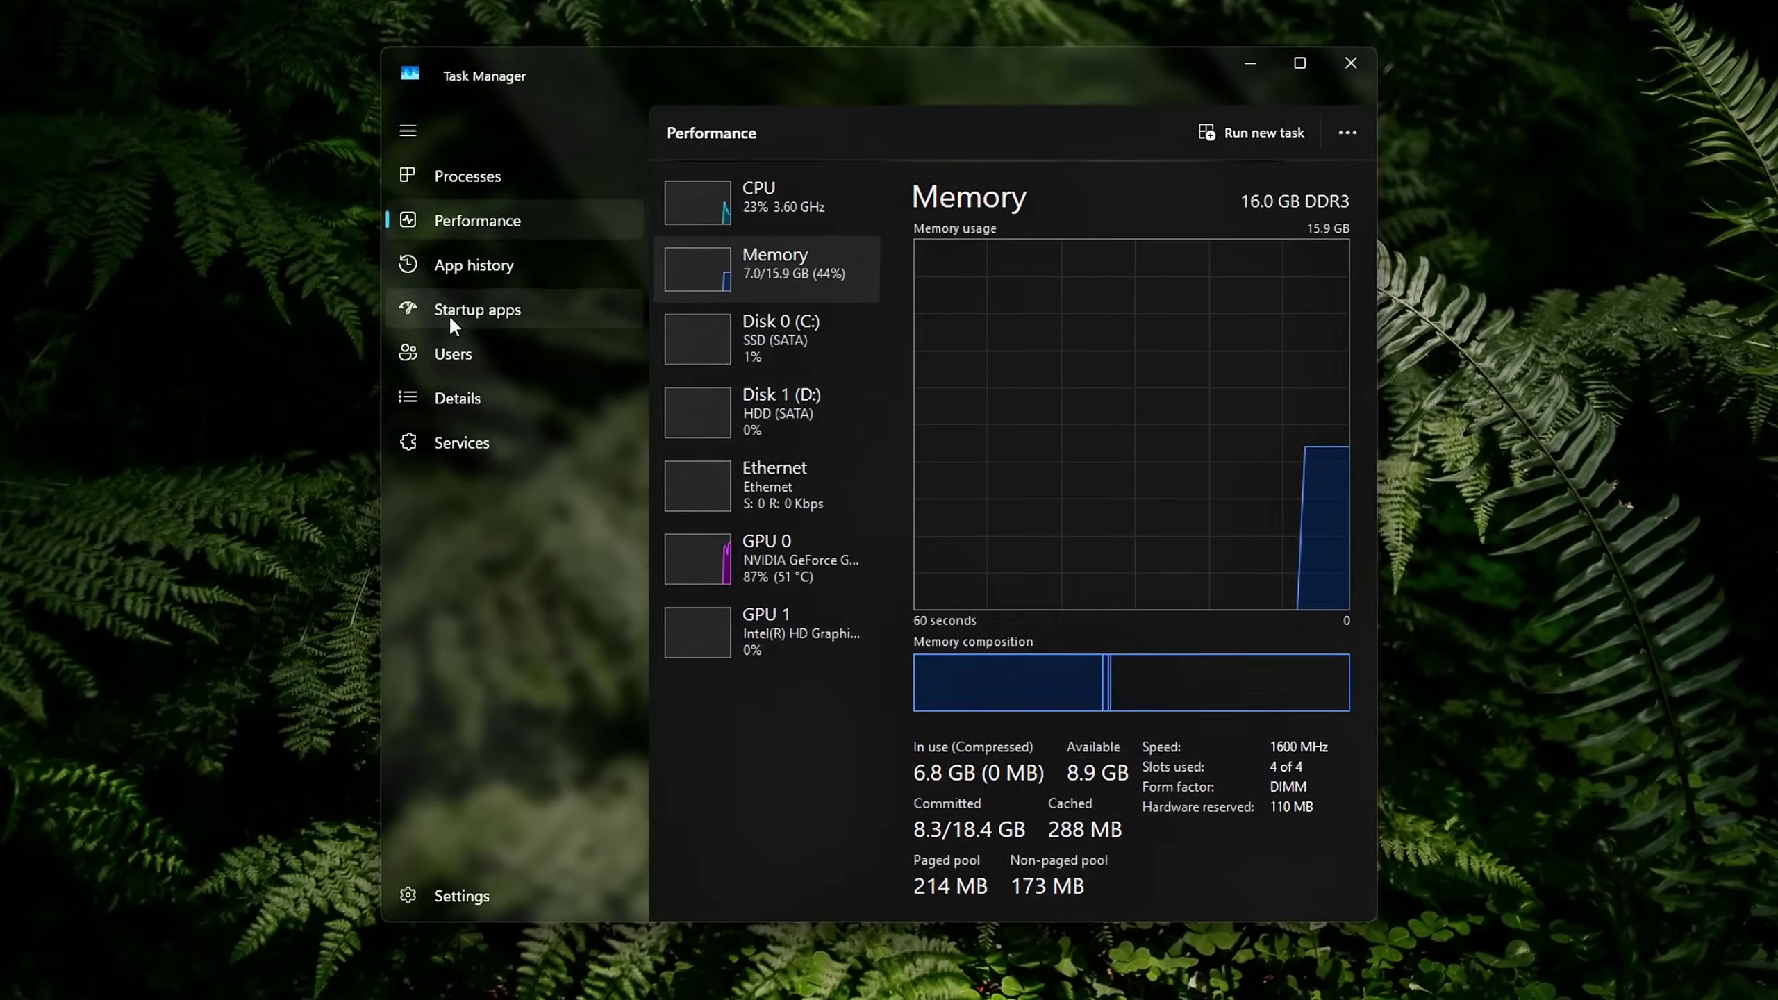
{"action": "left_click", "coordinate": [774, 204]}
{"action": "left_click", "coordinate": [741, 273]}
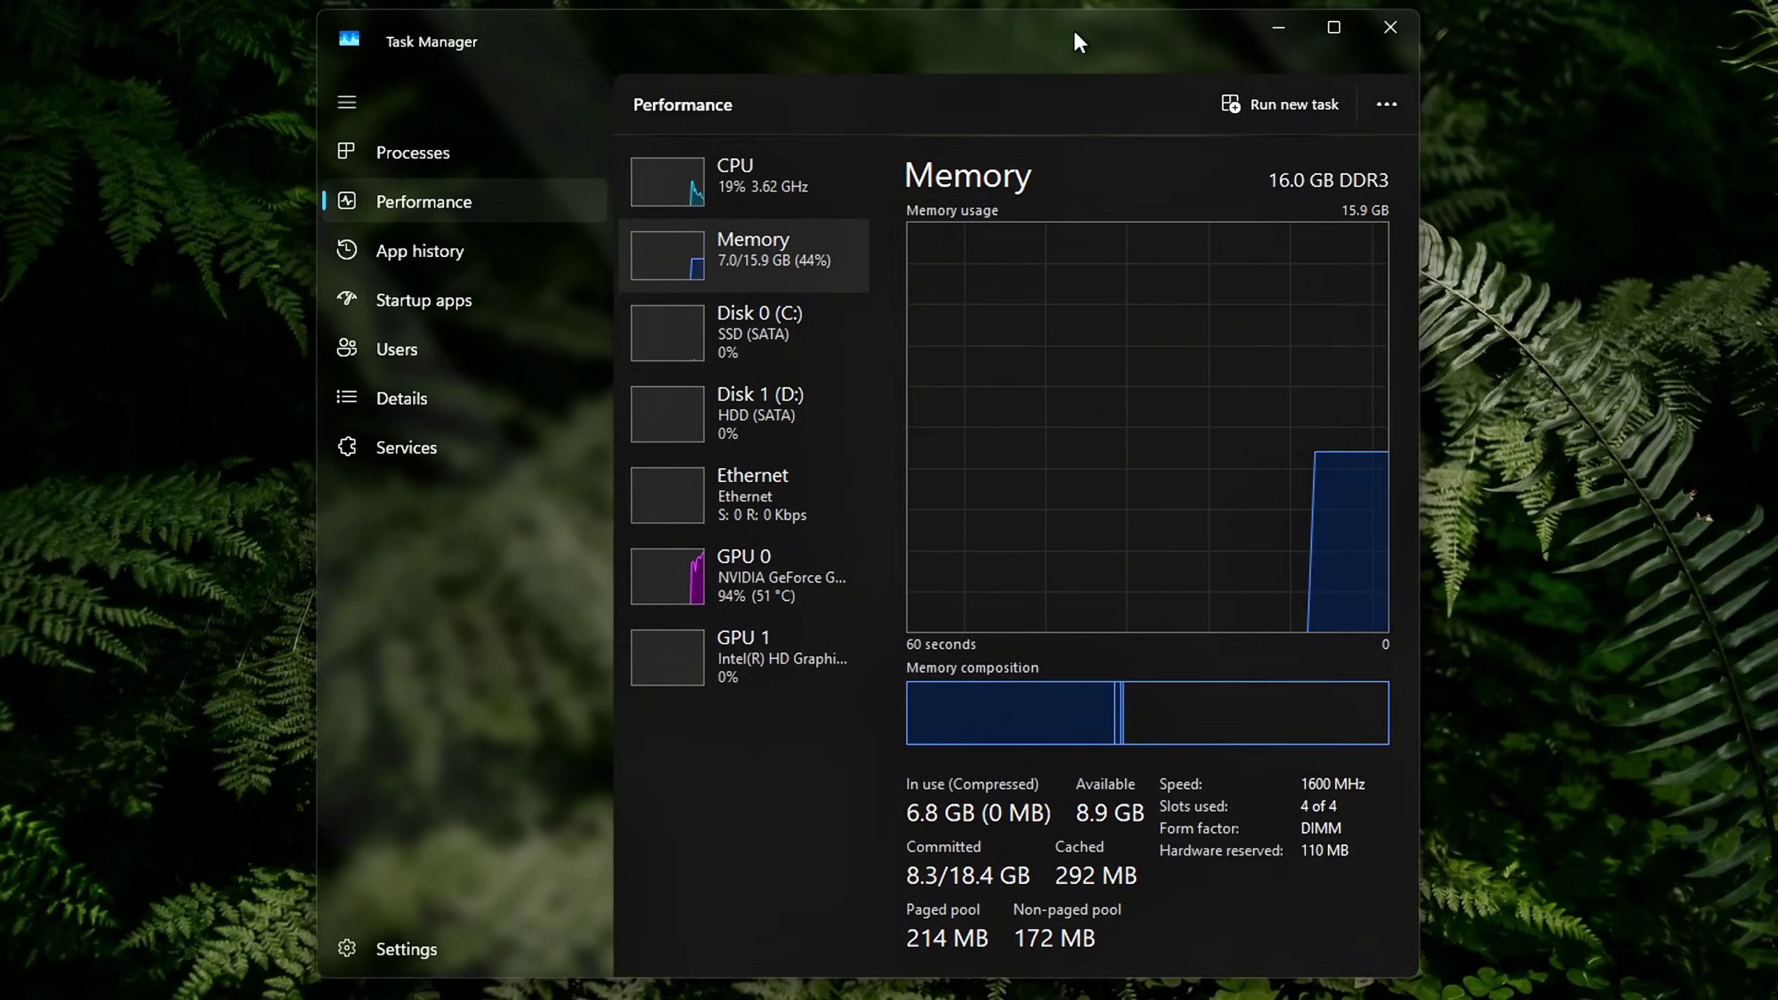
{"action": "left_click_drag", "start_coordinate": [1073, 35], "coordinate": [1055, 36]}
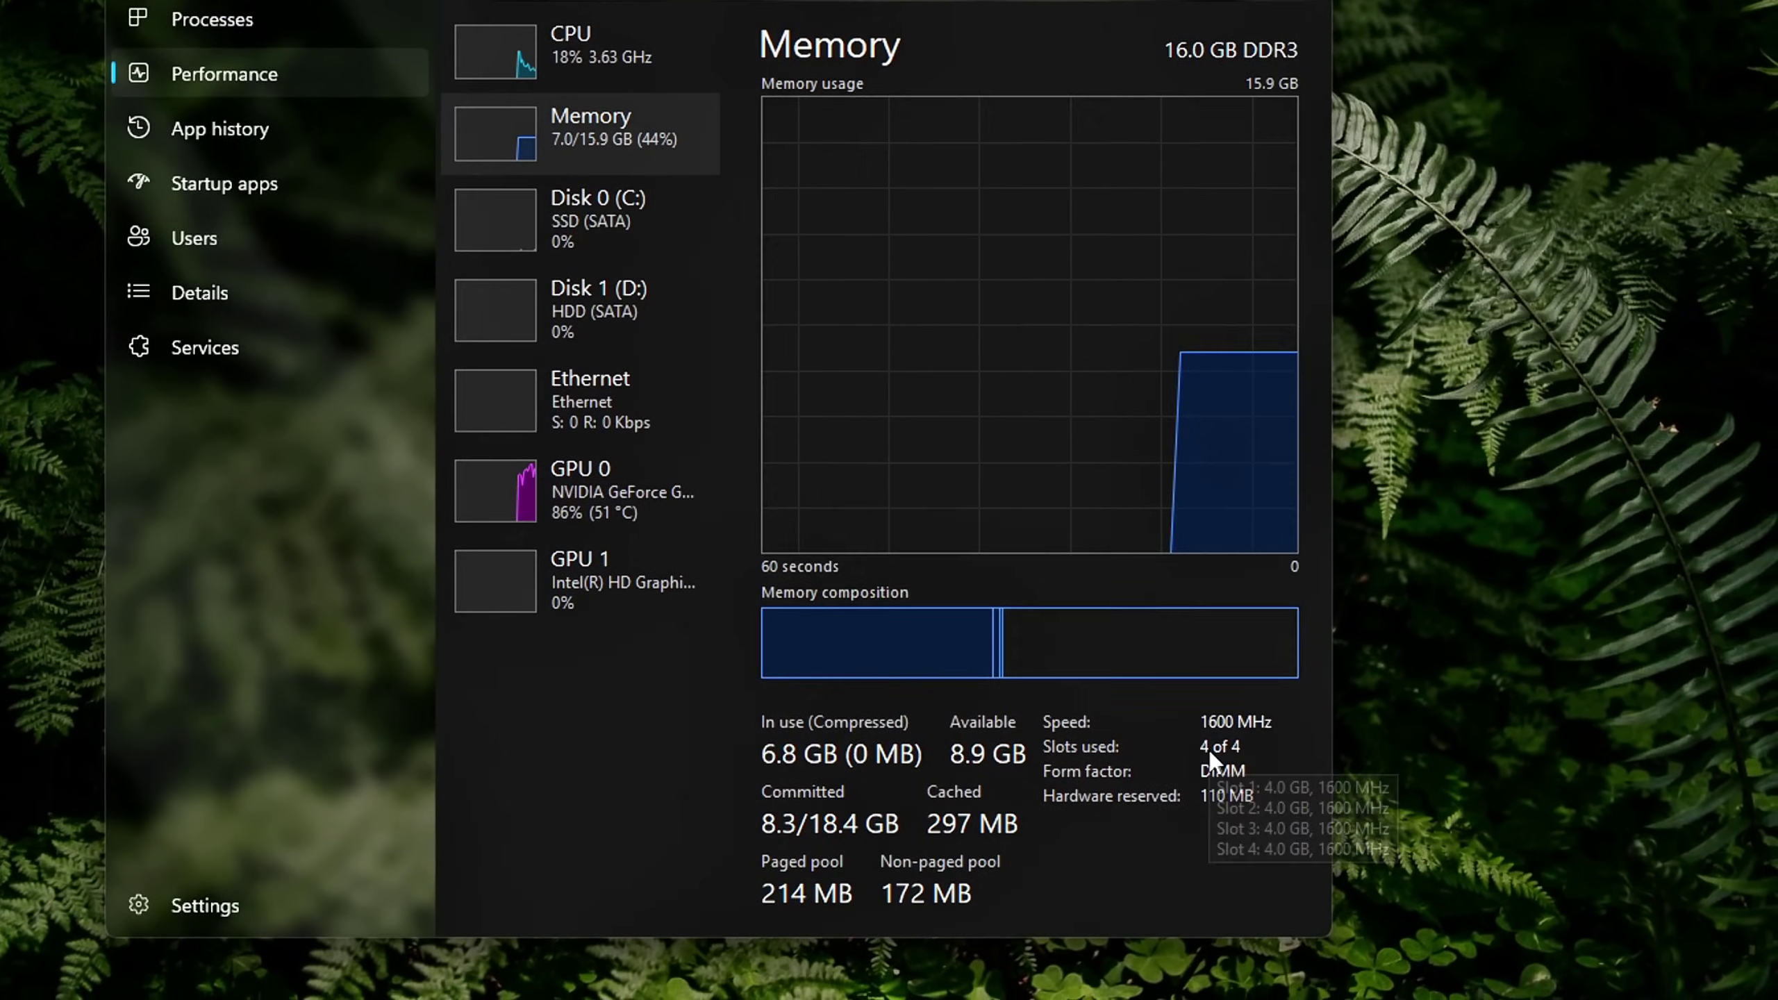
{"action": "mouse_move", "coordinate": [1222, 766]}
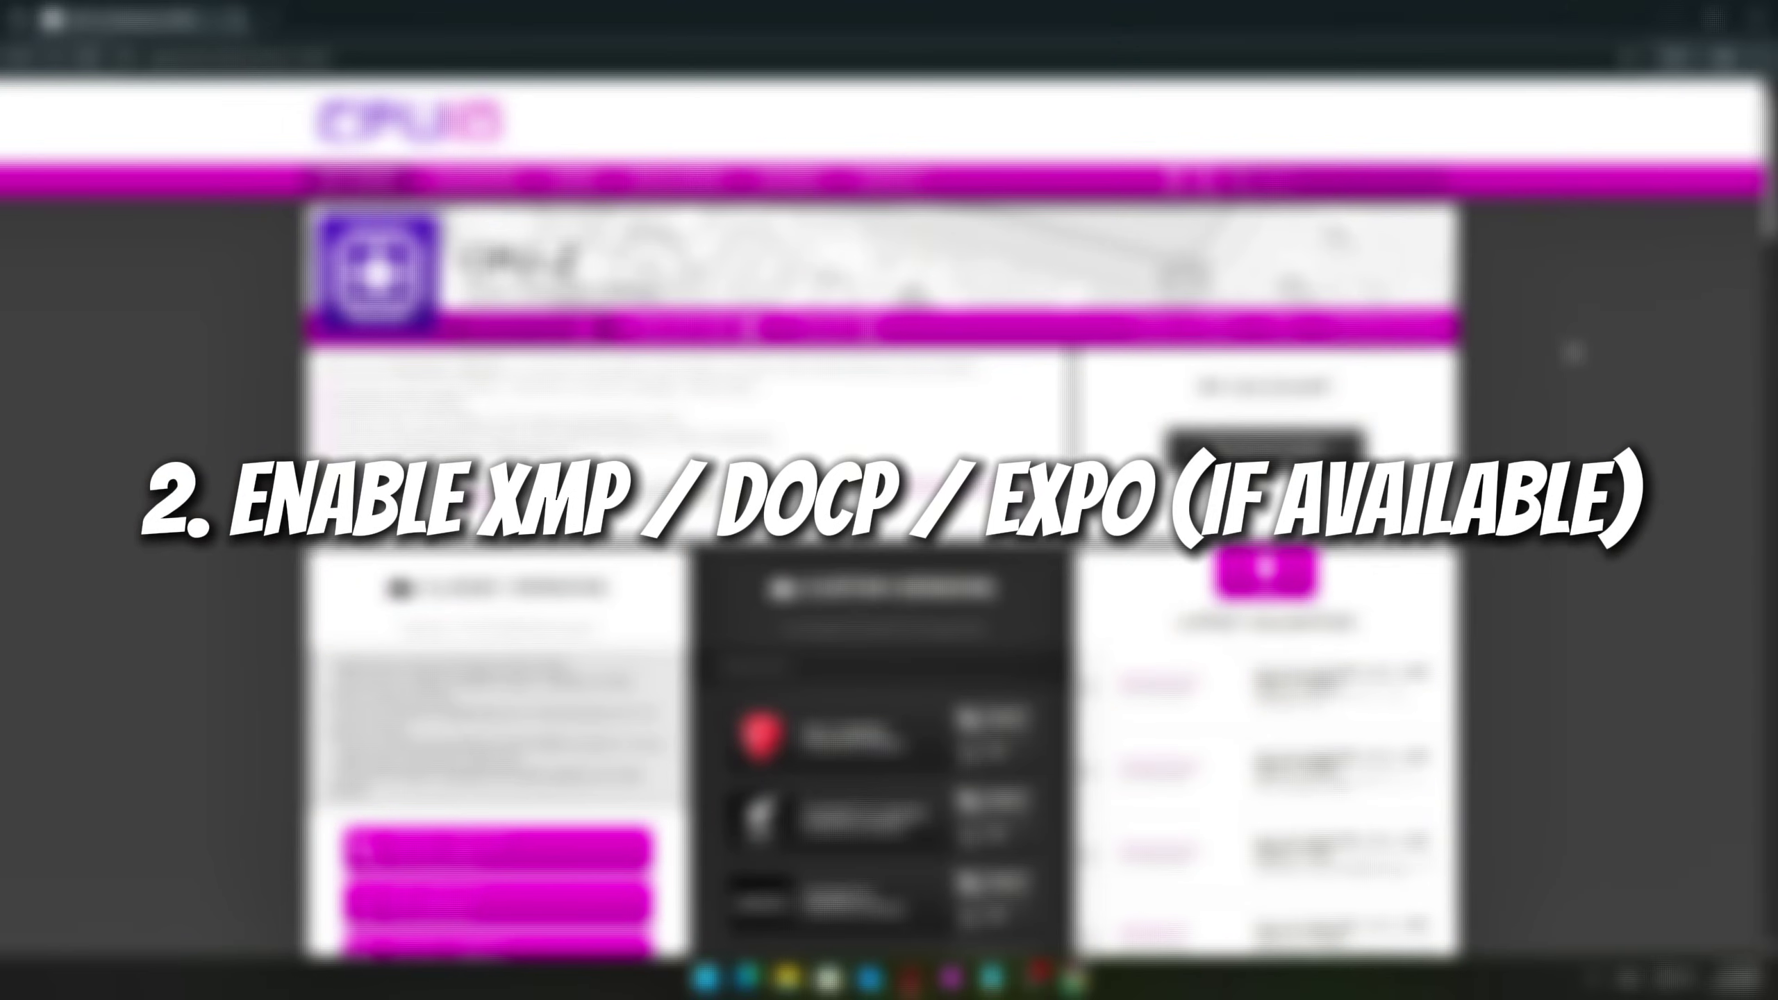
Switch CPU-Z from the Memory timings to the SPD tab for per-module details
{"action": "scroll", "coordinate": [889, 518], "scroll_direction": "down", "scroll_amount": 6}
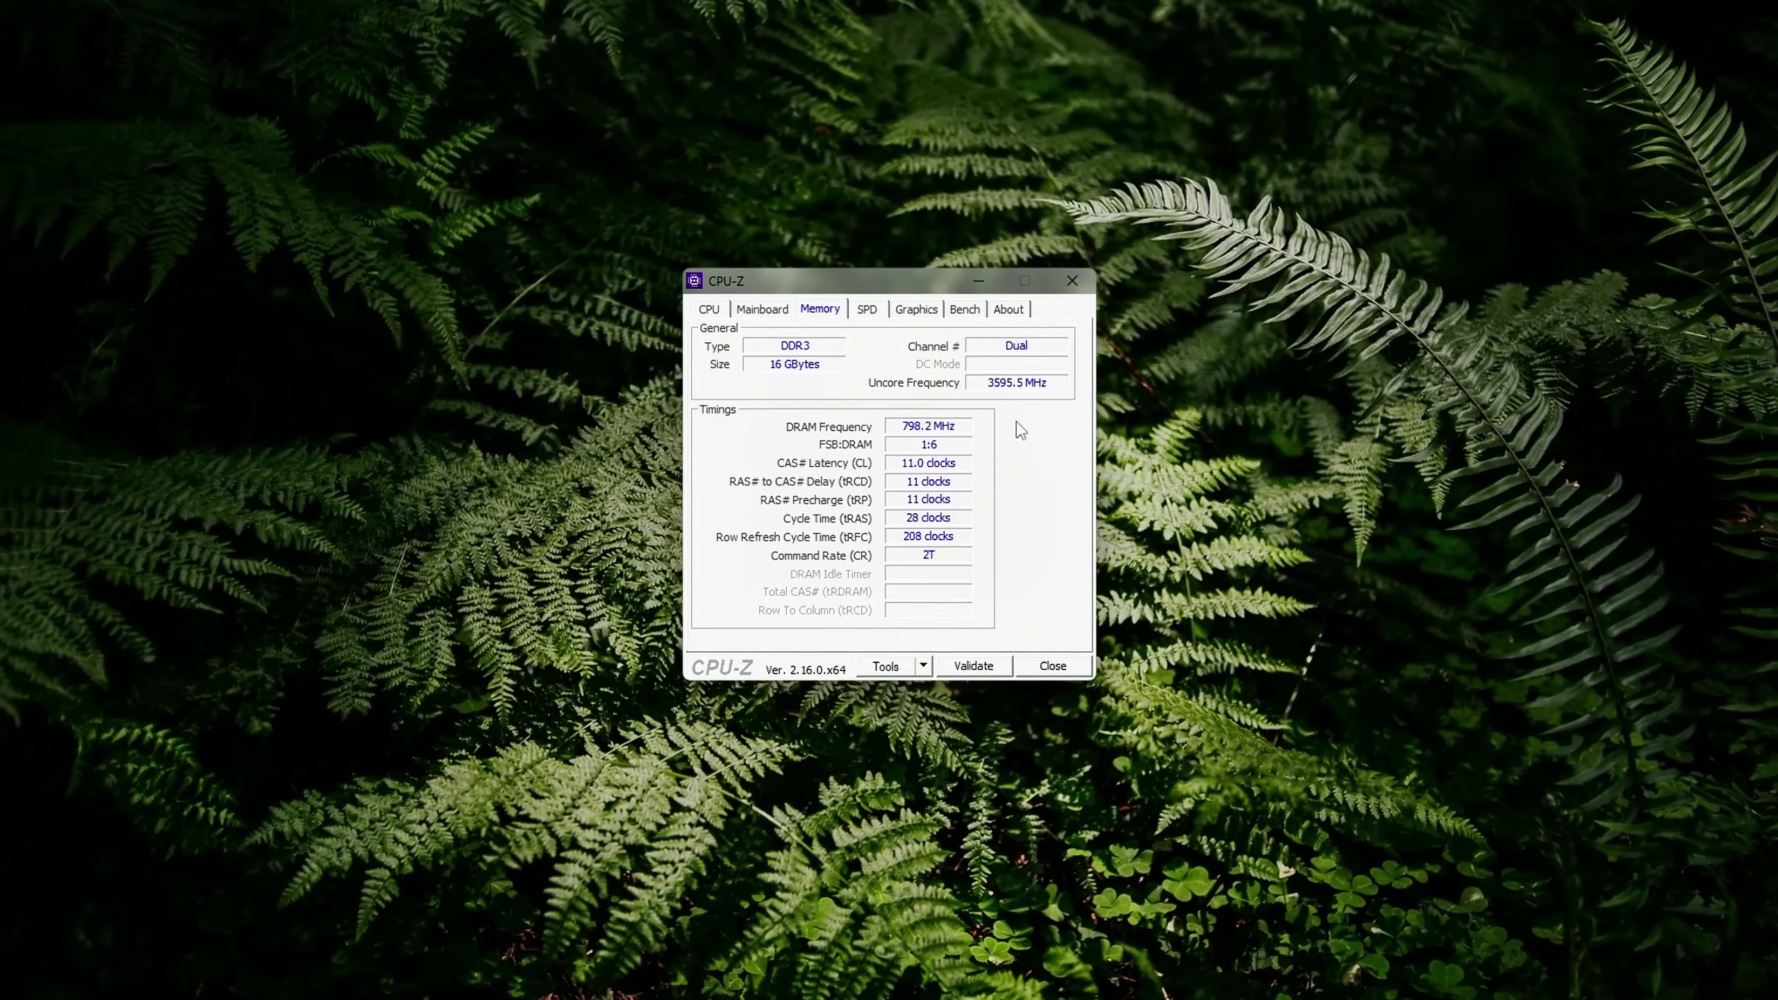
{"action": "left_click", "coordinate": [866, 309]}
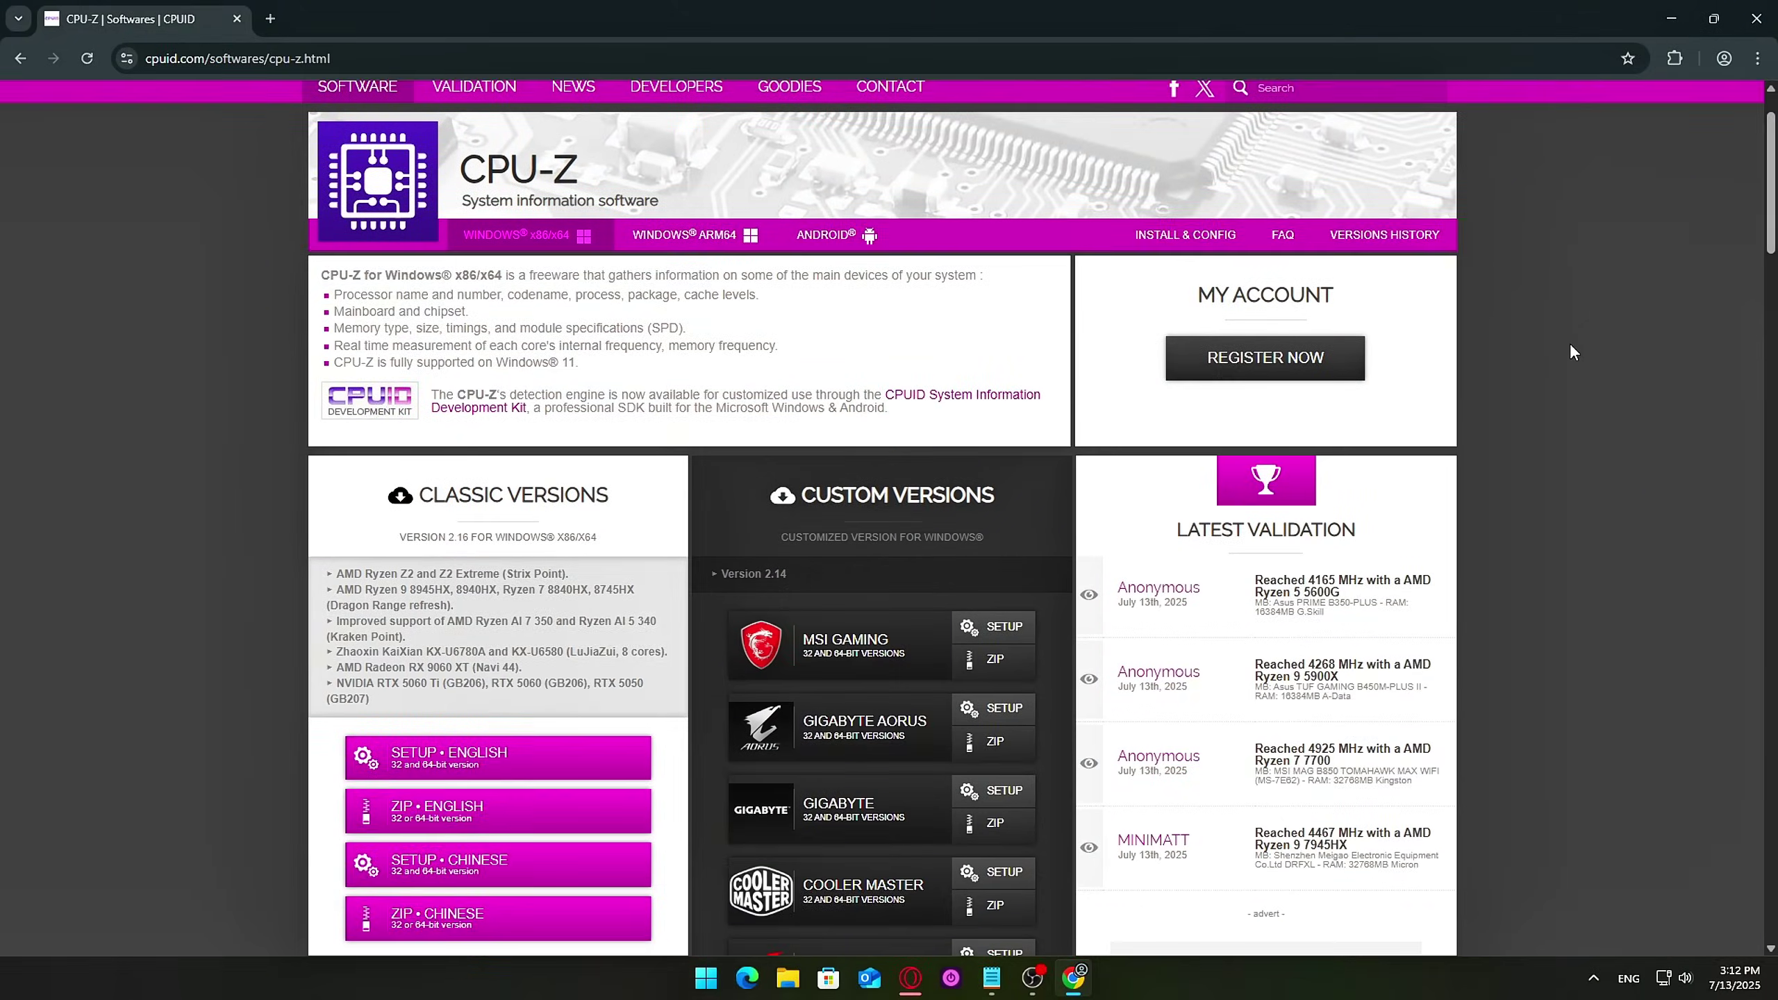
Download the English CPU-Z 2.16 setup, then view CPU-Z's current memory timings
{"action": "scroll", "coordinate": [1572, 347], "scroll_direction": "down", "scroll_amount": 5}
{"action": "left_click", "coordinate": [547, 404]}
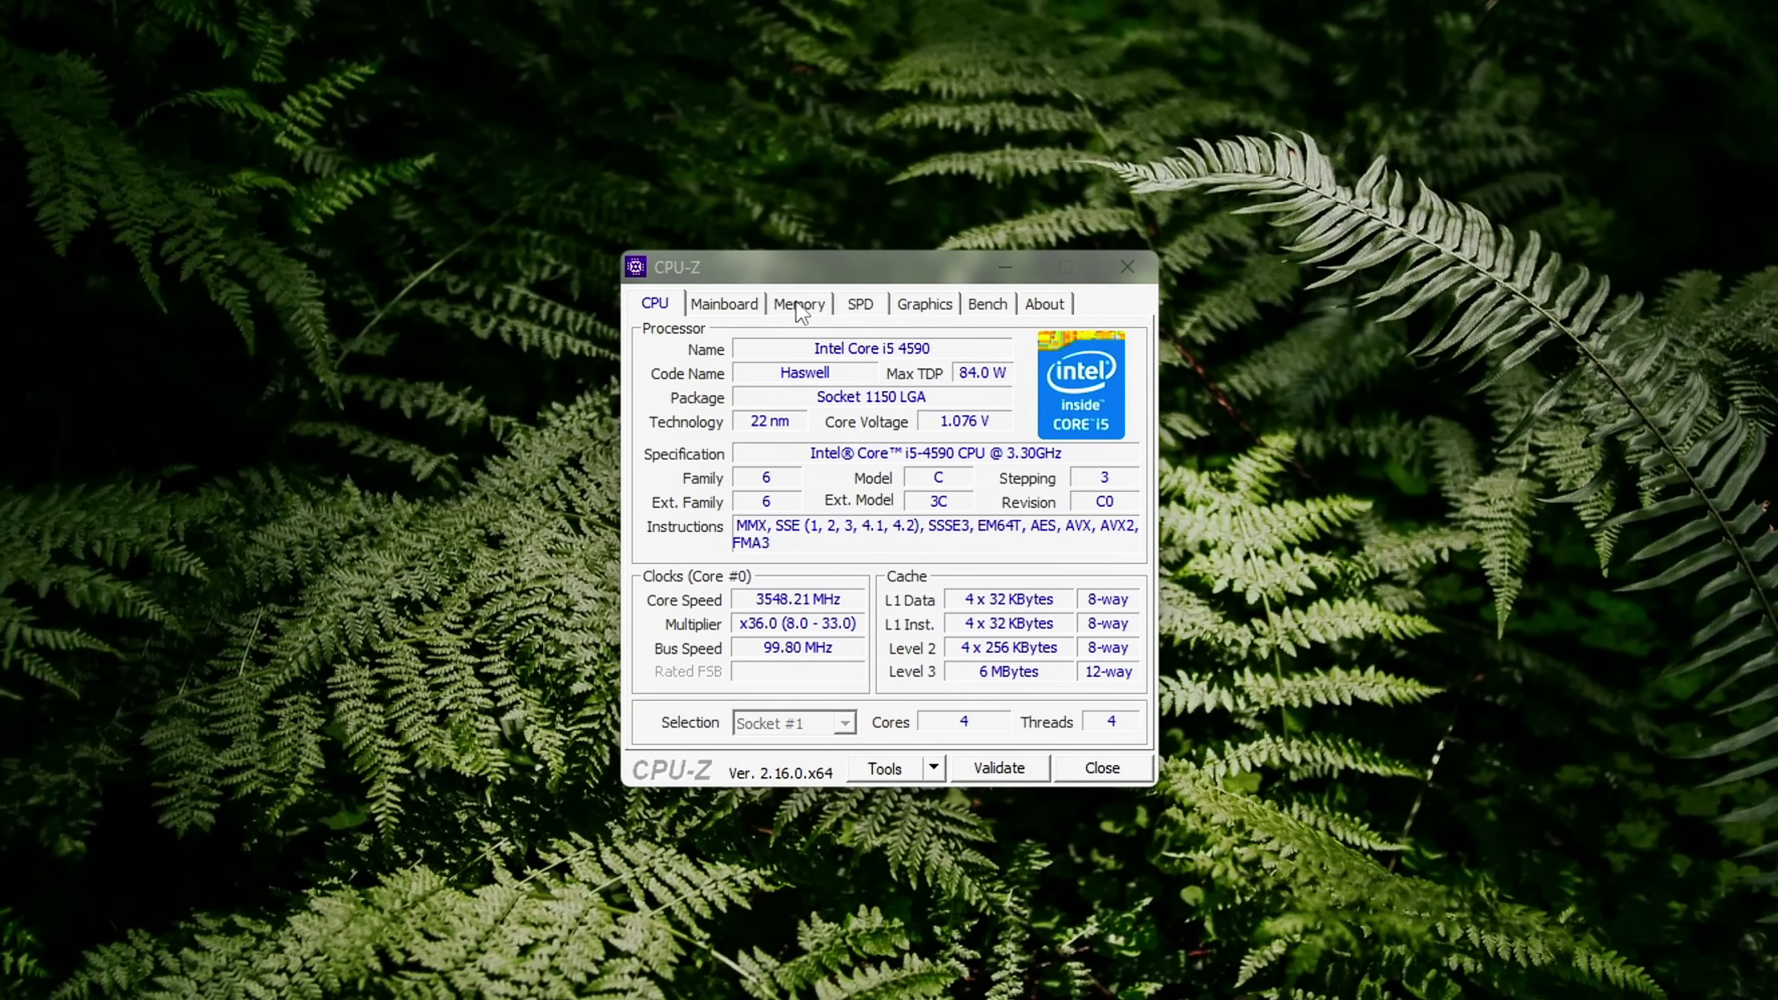
{"action": "left_click", "coordinate": [799, 305]}
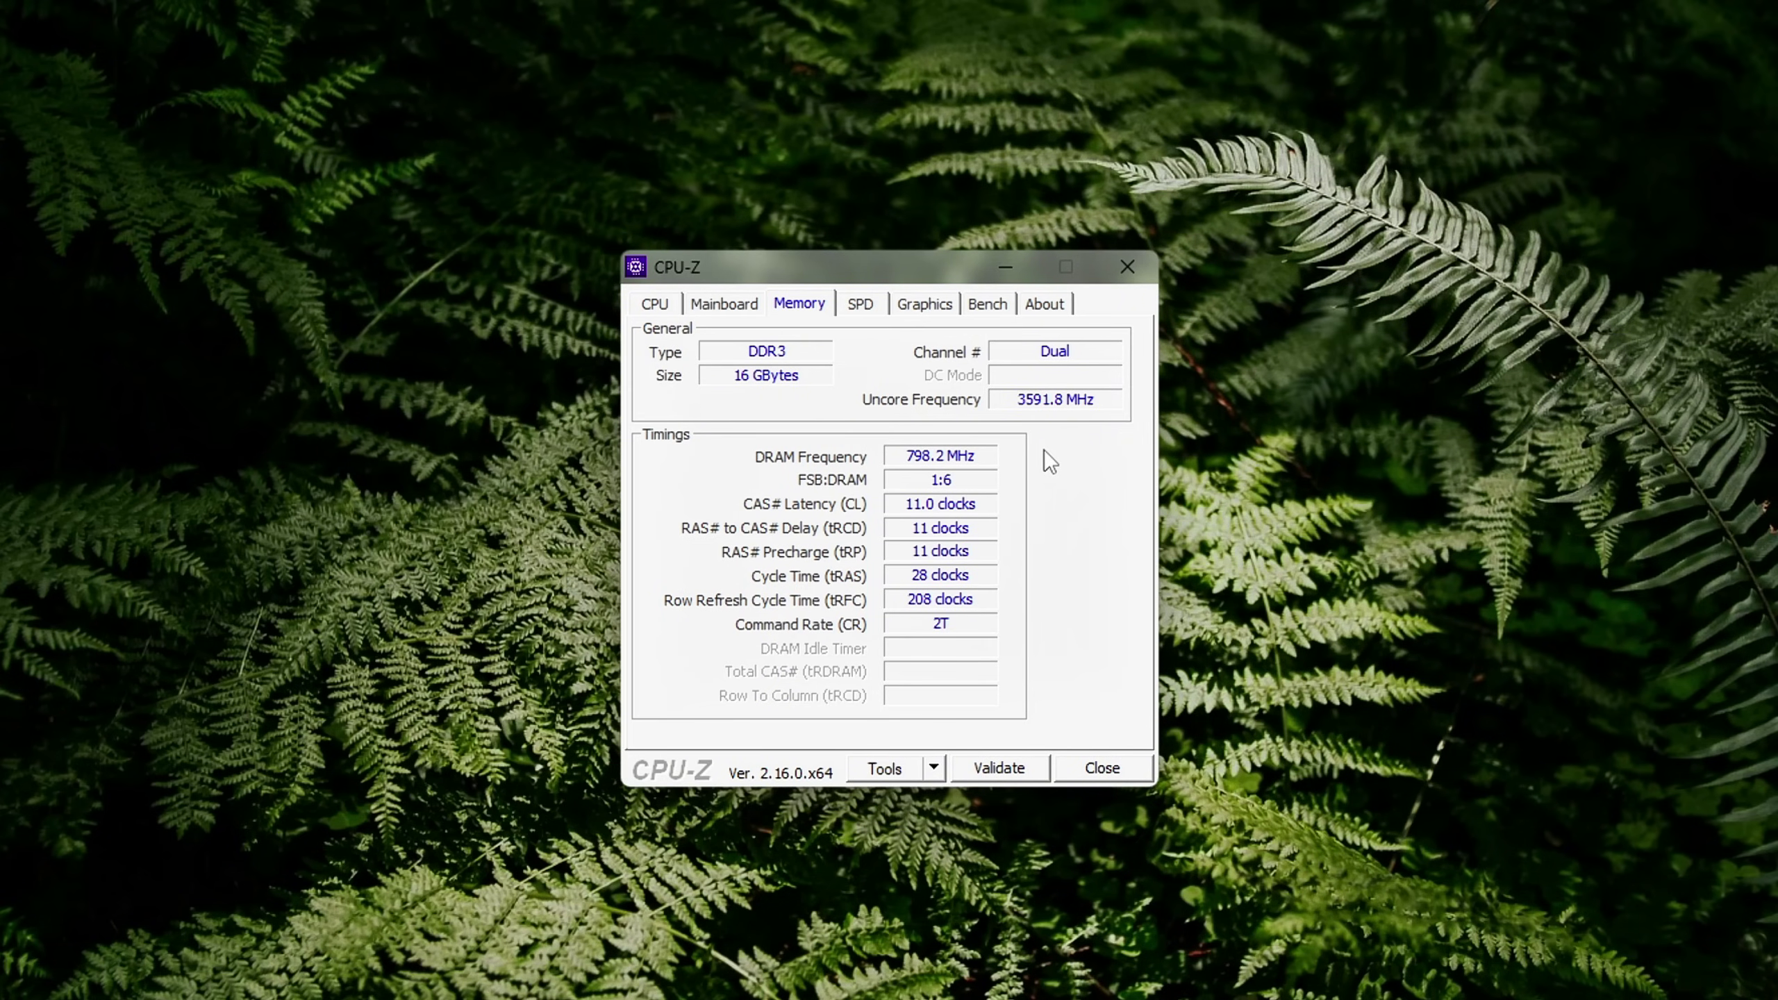
Show CPU-Z's SPD tab with the slot #1 module information and timings table
{"action": "left_click", "coordinate": [849, 309]}
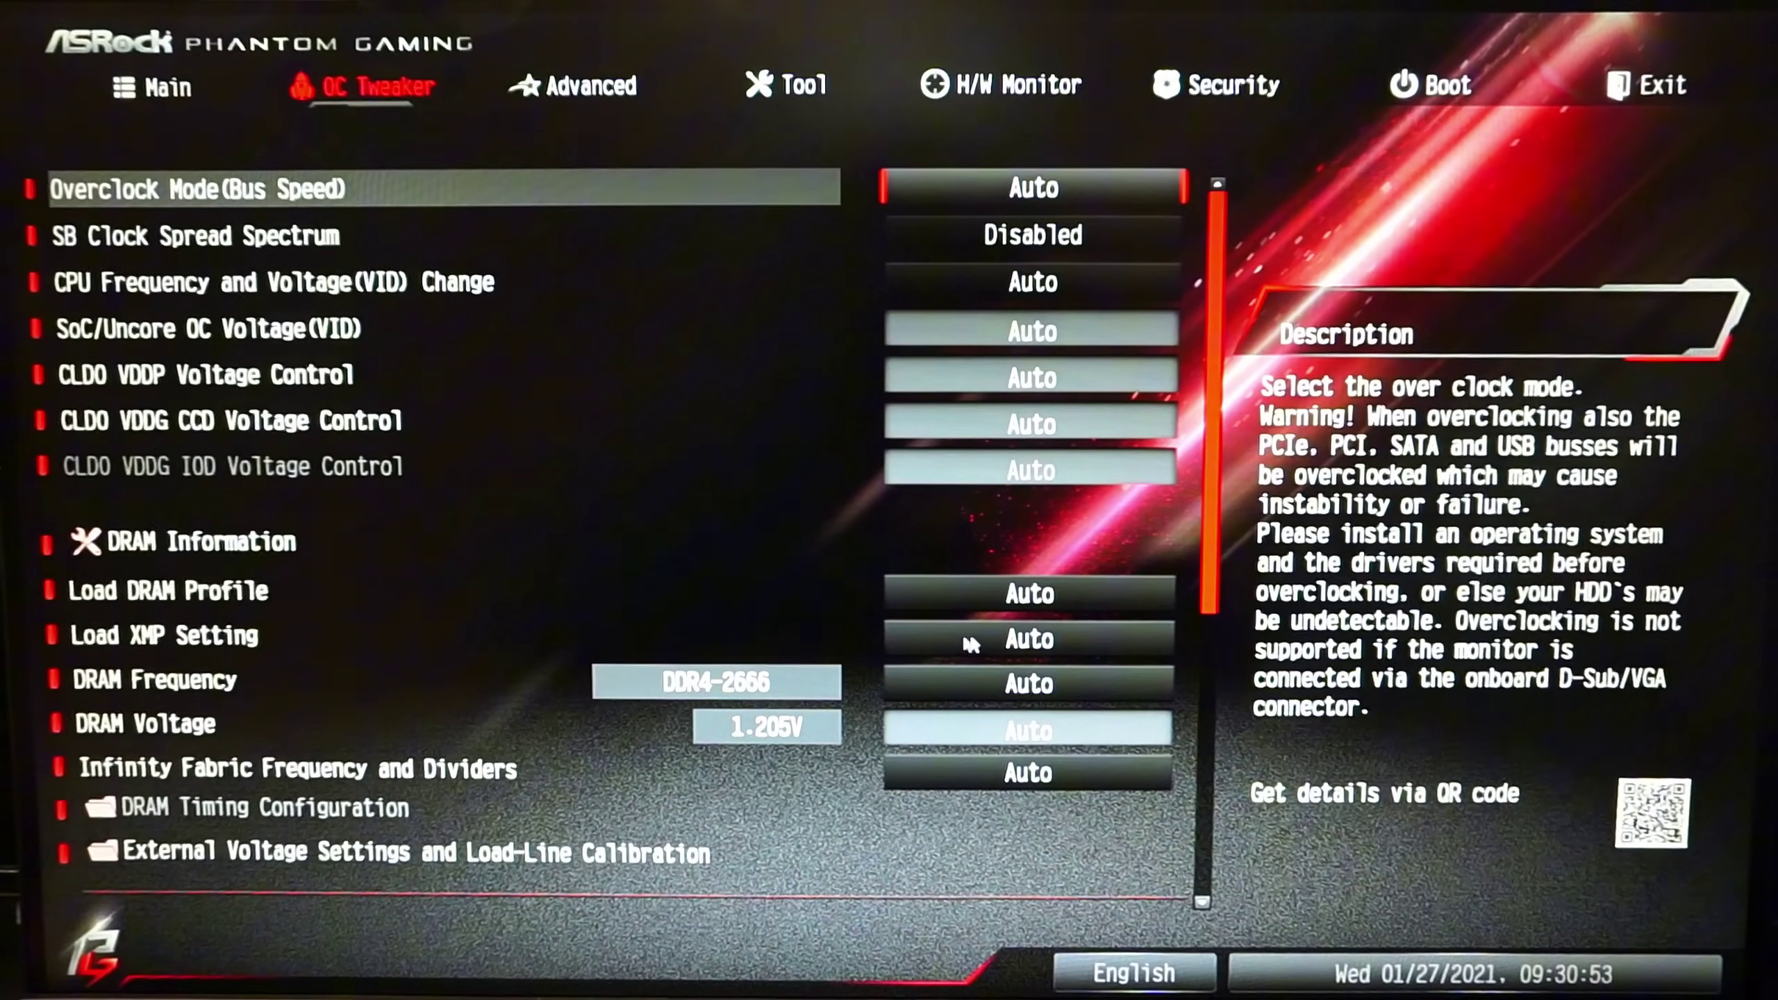
Choose XMP 2.0 Profile 1 under Load XMP Setting for DDR4-3200 at 1.350 V
{"action": "key", "text": "Down"}
{"action": "key", "text": "Down"}
{"action": "key", "text": "Down"}
{"action": "key", "text": "Down"}
{"action": "key", "text": "Down"}
{"action": "key", "text": "Down"}
{"action": "key", "text": "Down"}
{"action": "key", "text": "Down"}
{"action": "key", "text": "Return"}
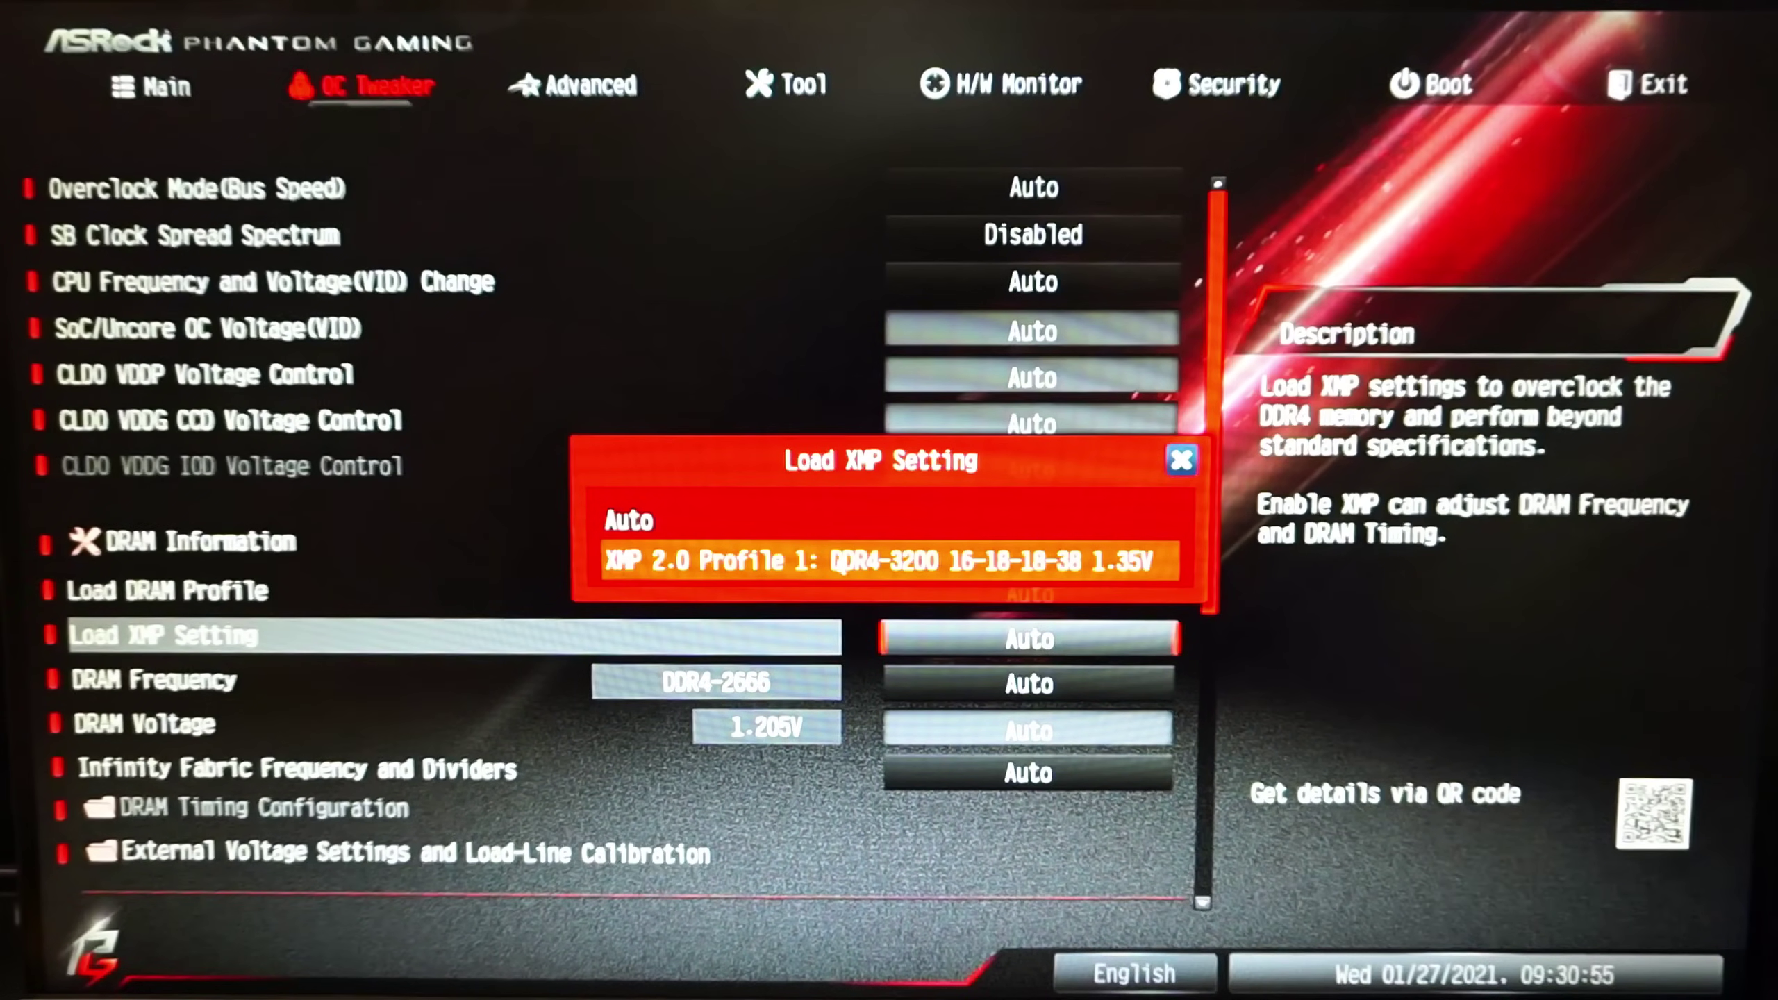
{"action": "left_click", "coordinate": [805, 564]}
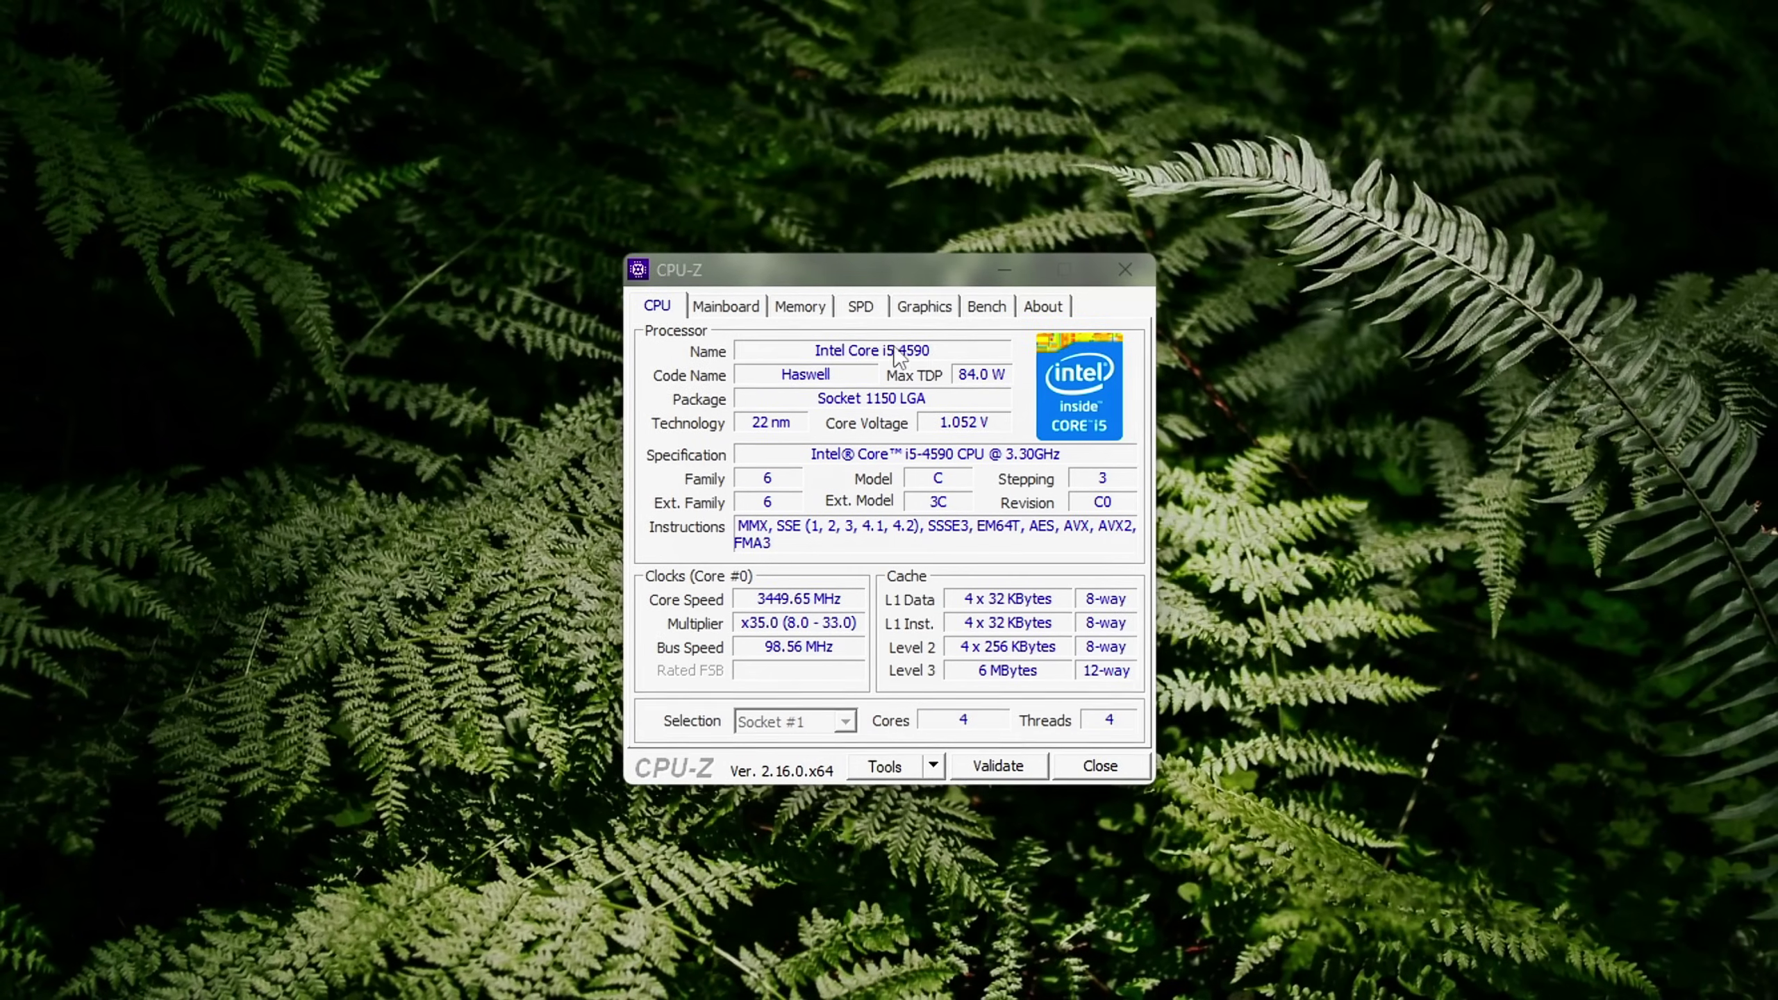
Review CPU-Z's current memory frequency and timings, then the slot #1 SPD timings table
{"action": "left_click", "coordinate": [800, 306]}
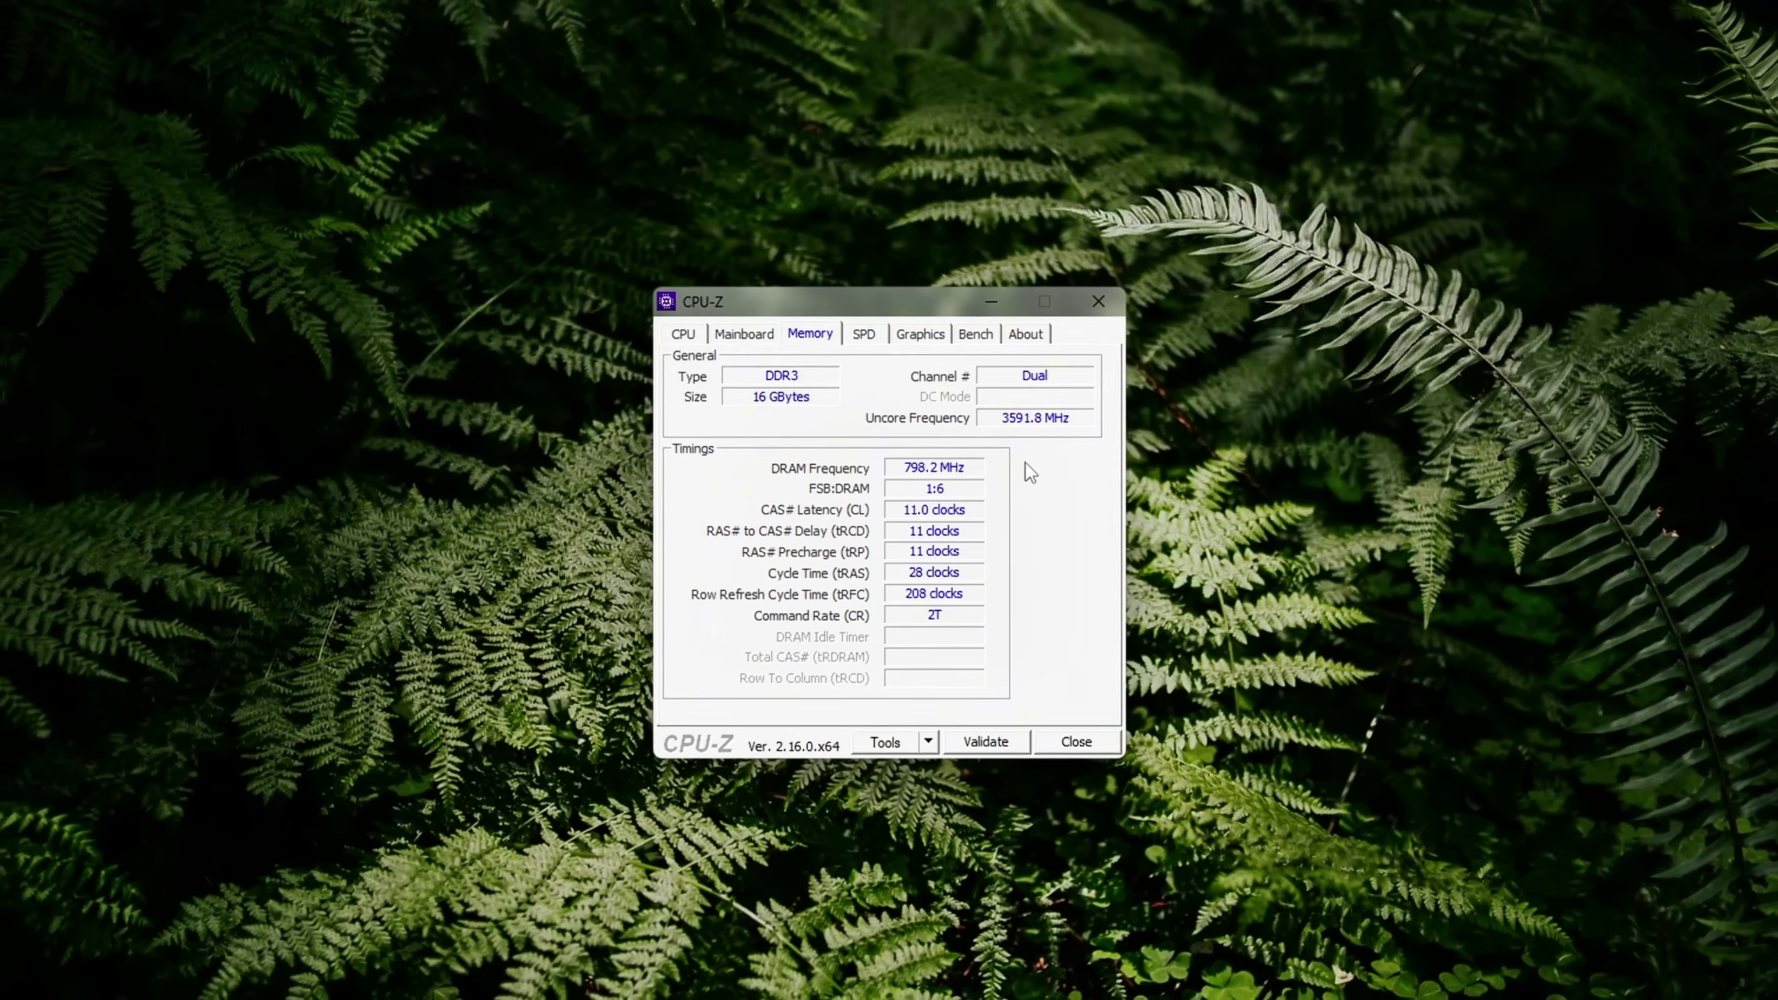
{"action": "left_click", "coordinate": [869, 339]}
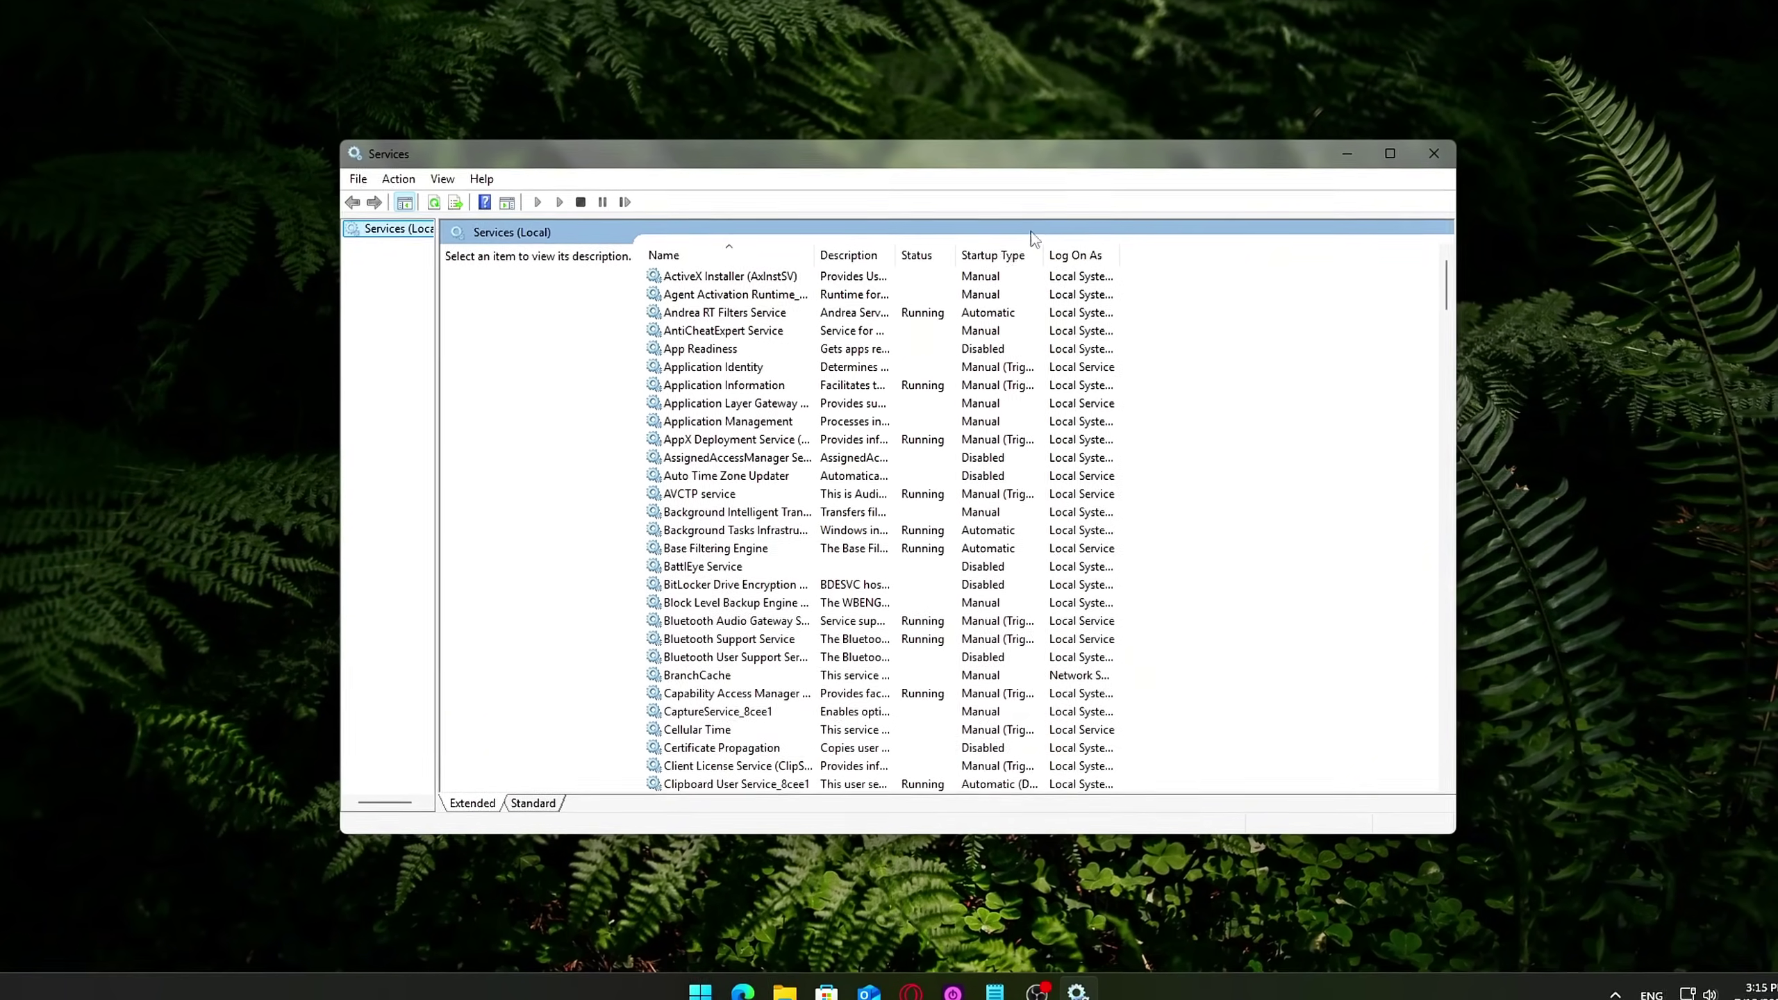
Locate the SysMain service in the Services list
{"action": "left_click", "coordinate": [728, 276]}
{"action": "scroll", "coordinate": [785, 421], "scroll_direction": "down", "scroll_amount": 5}
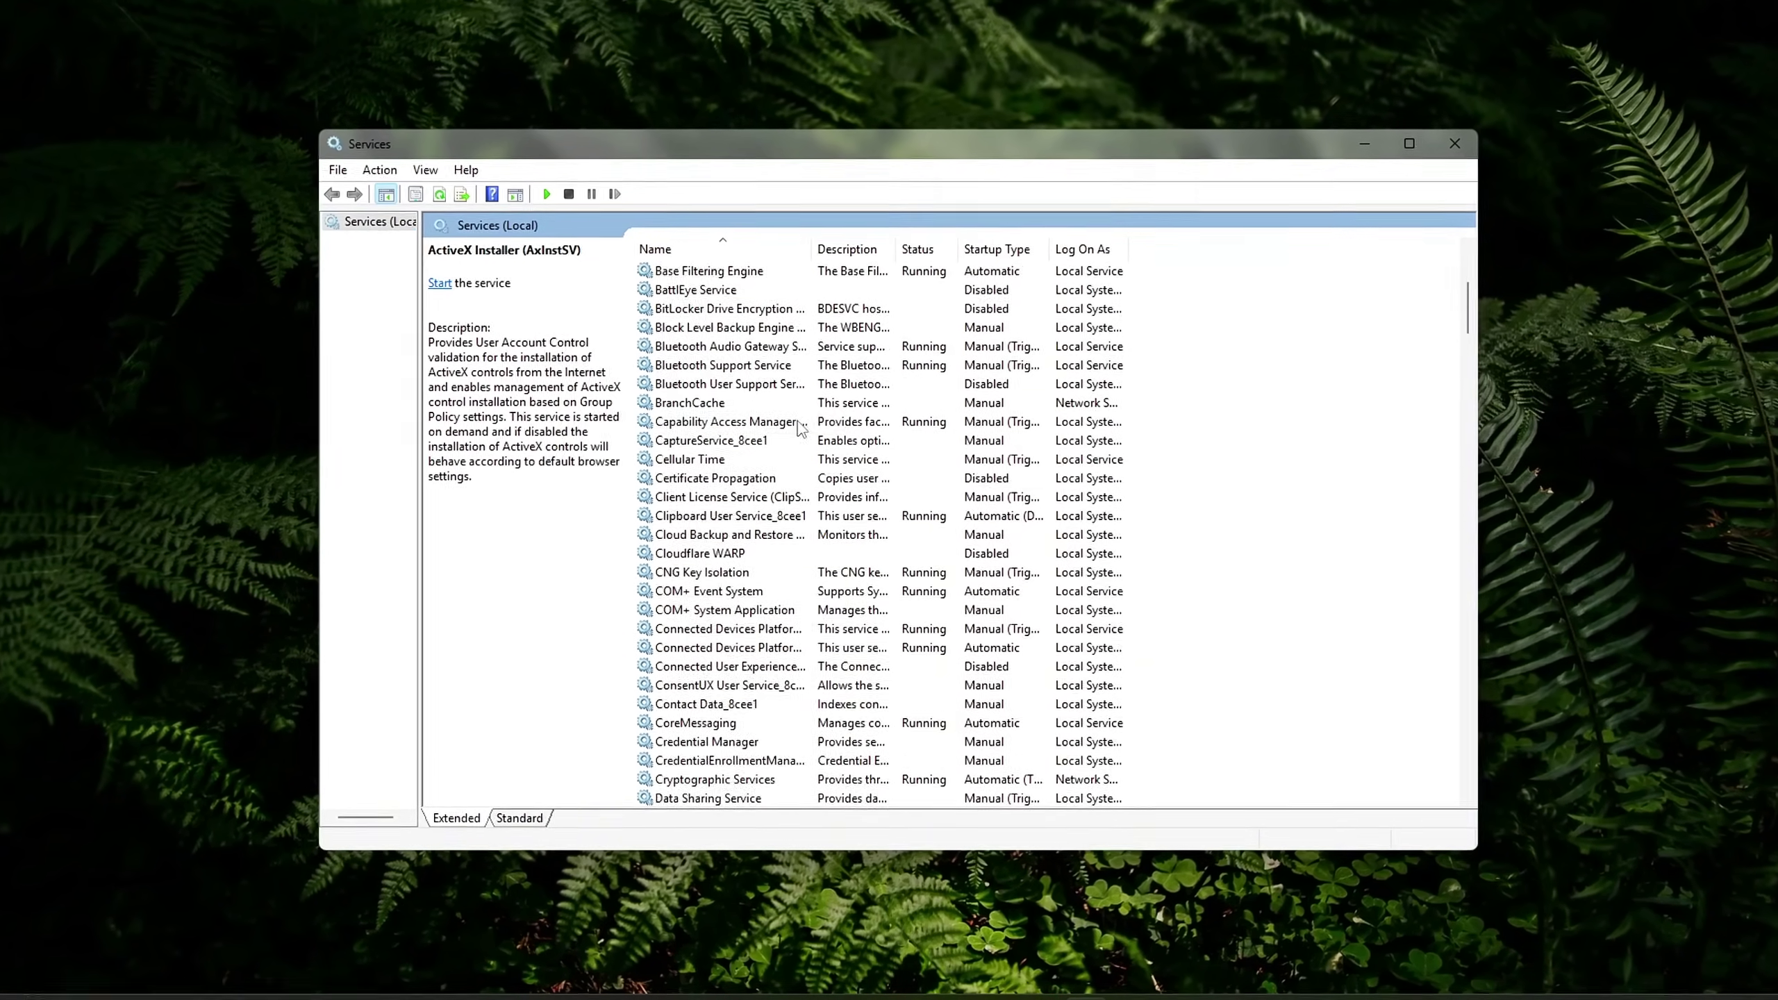
{"action": "scroll", "coordinate": [802, 427], "scroll_direction": "up", "scroll_amount": 5}
{"action": "key", "text": "s"}
{"action": "key", "text": "s"}
{"action": "key", "text": "s"}
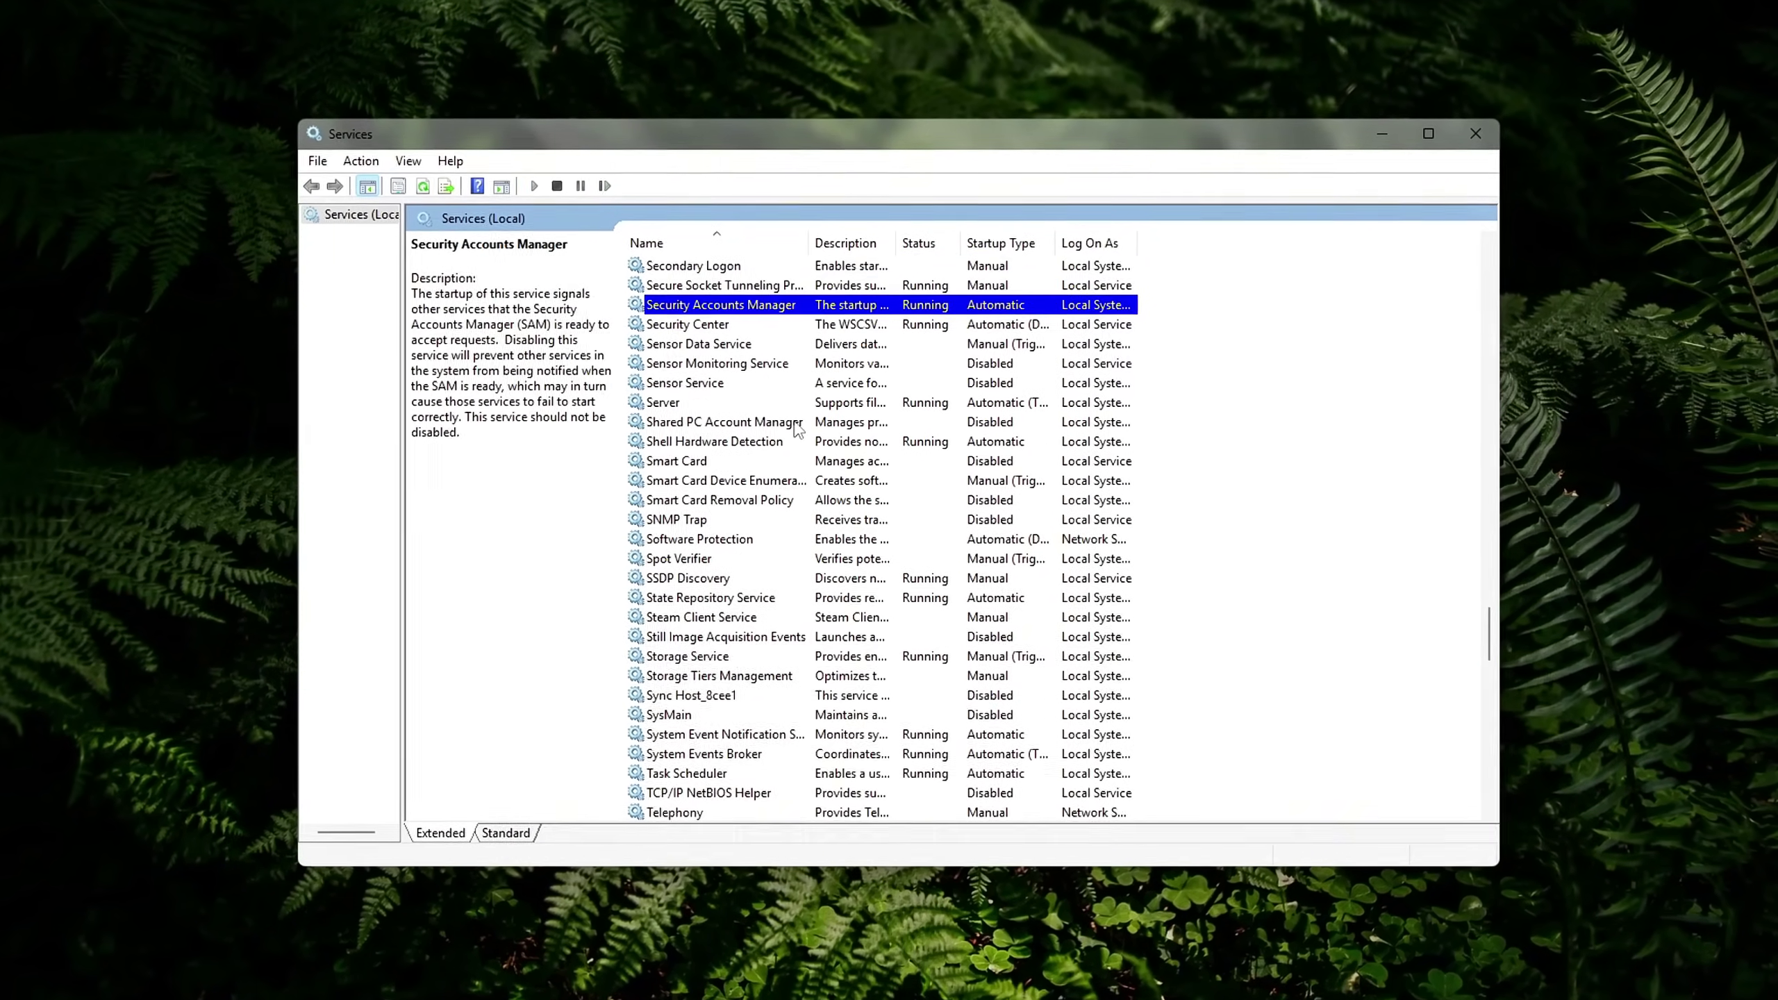
{"action": "key", "text": "s"}
{"action": "key", "text": "s"}
{"action": "key", "text": "s"}
{"action": "key", "text": "s"}
{"action": "key", "text": "s"}
{"action": "key", "text": "s"}
{"action": "key", "text": "s"}
{"action": "key", "text": "s"}
{"action": "key", "text": "s"}
{"action": "key", "text": "s"}
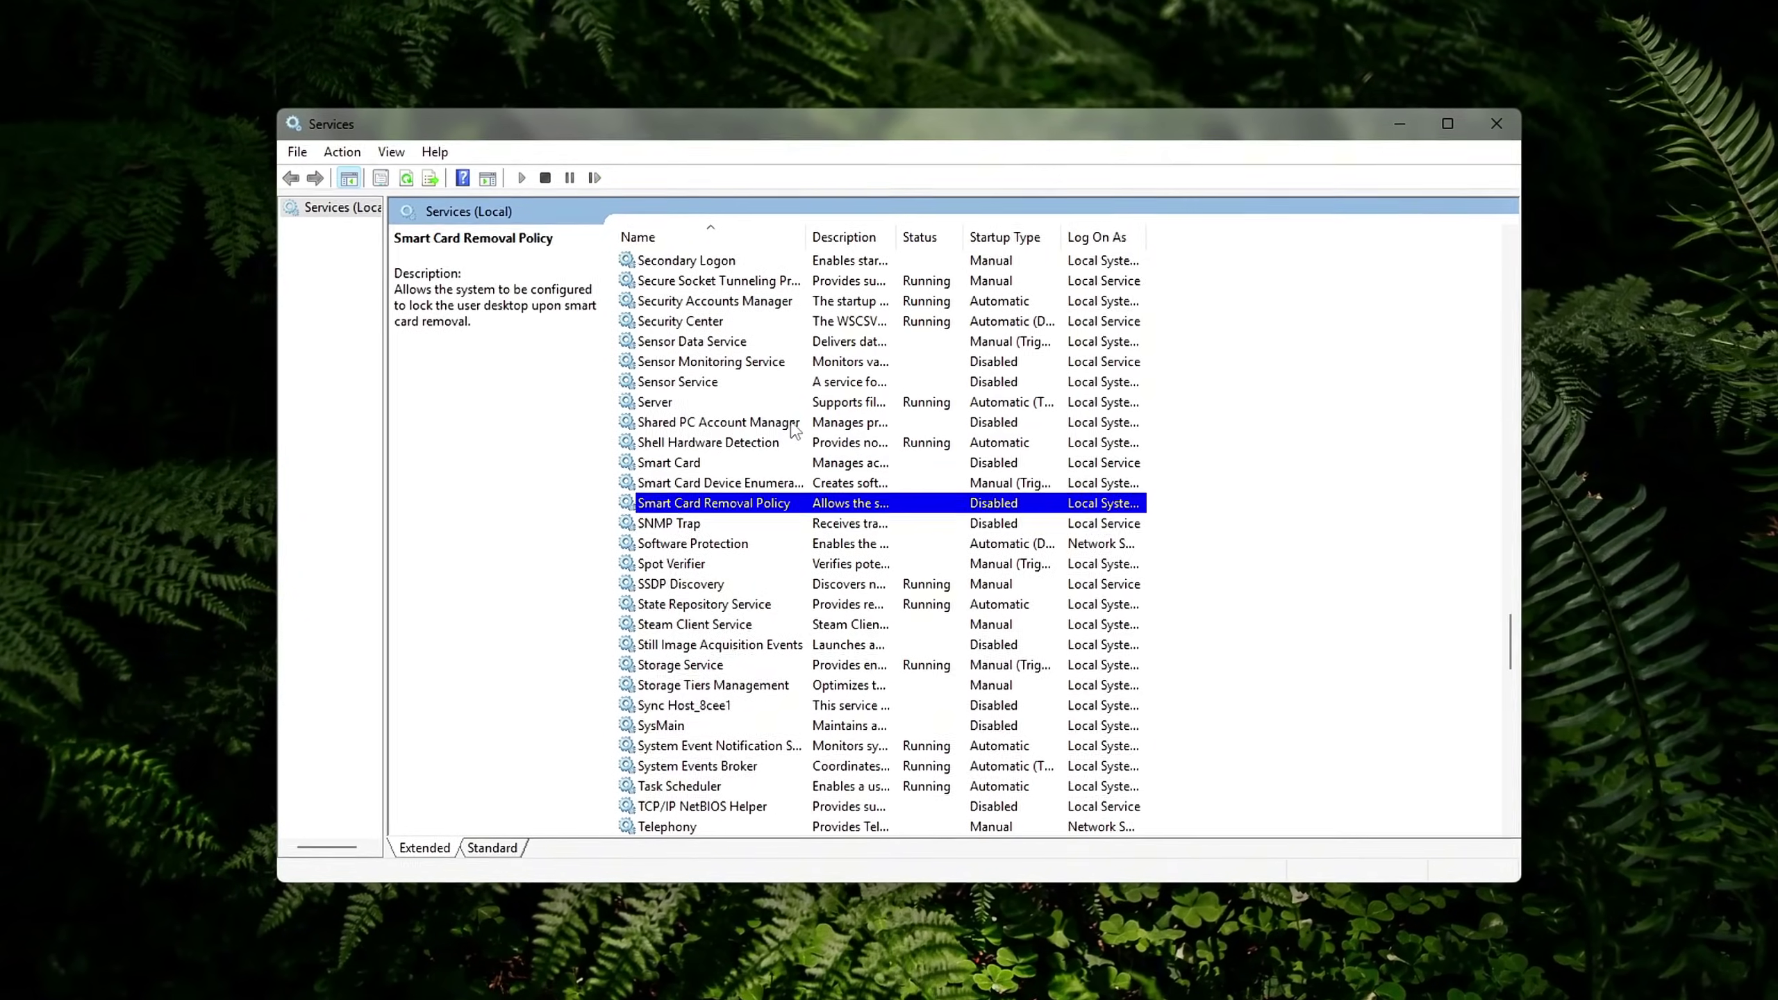
{"action": "key", "text": "s"}
{"action": "key", "text": "s"}
{"action": "key", "text": "s"}
{"action": "key", "text": "s"}
{"action": "key", "text": "s"}
{"action": "key", "text": "s"}
{"action": "key", "text": "s"}
{"action": "key", "text": "s"}
{"action": "key", "text": "s"}
{"action": "key", "text": "s"}
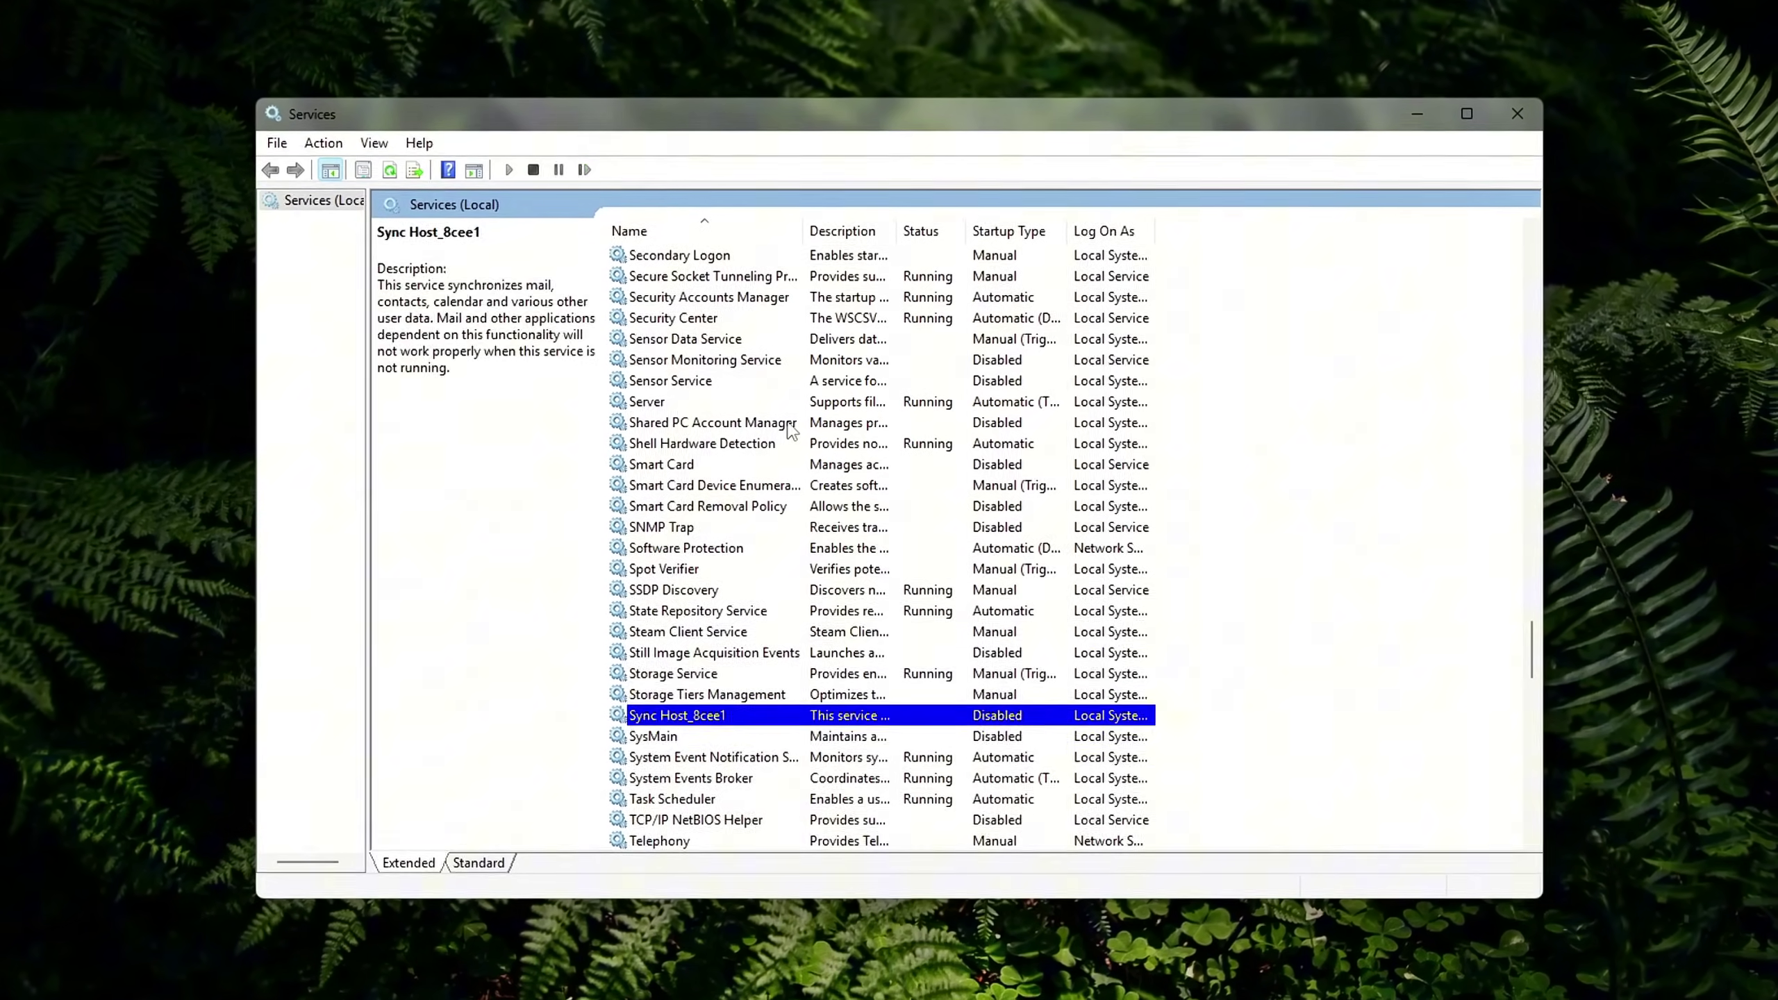
{"action": "scroll", "coordinate": [791, 430], "scroll_direction": "down", "scroll_amount": 4}
{"action": "key", "text": "s"}
Set SysMain's startup type to Disabled and apply the change
{"action": "right_click", "coordinate": [699, 486]}
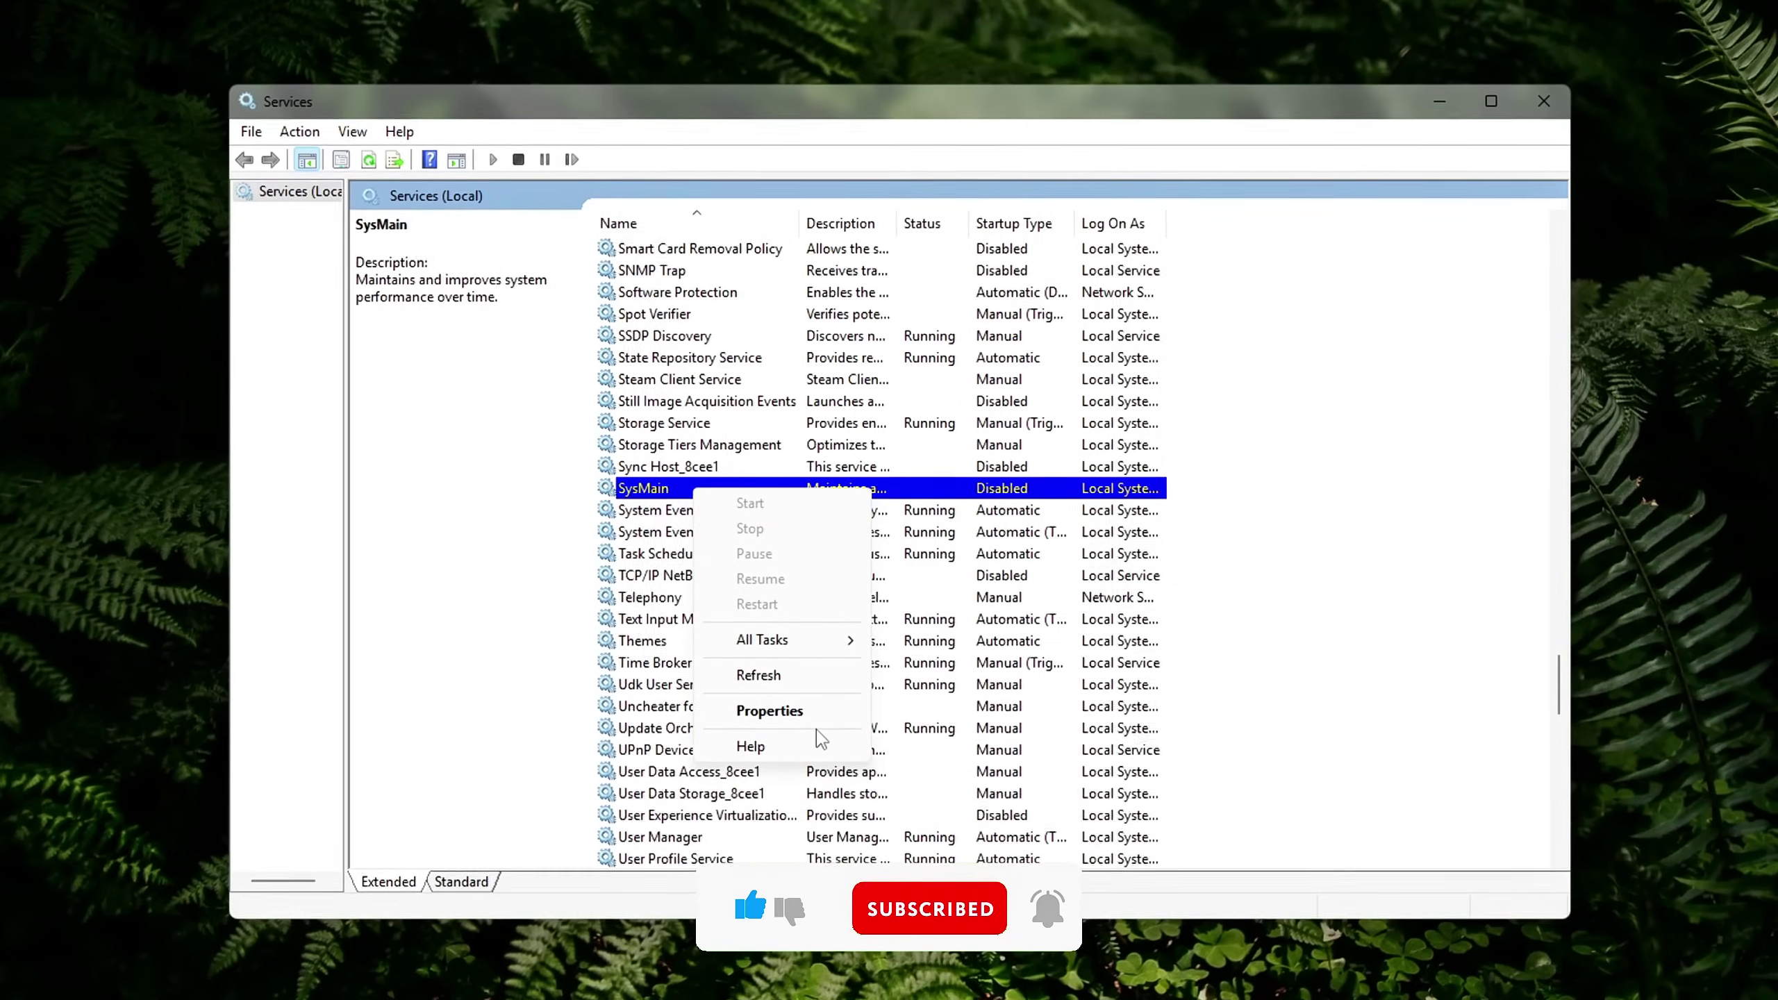
{"action": "left_click", "coordinate": [809, 738]}
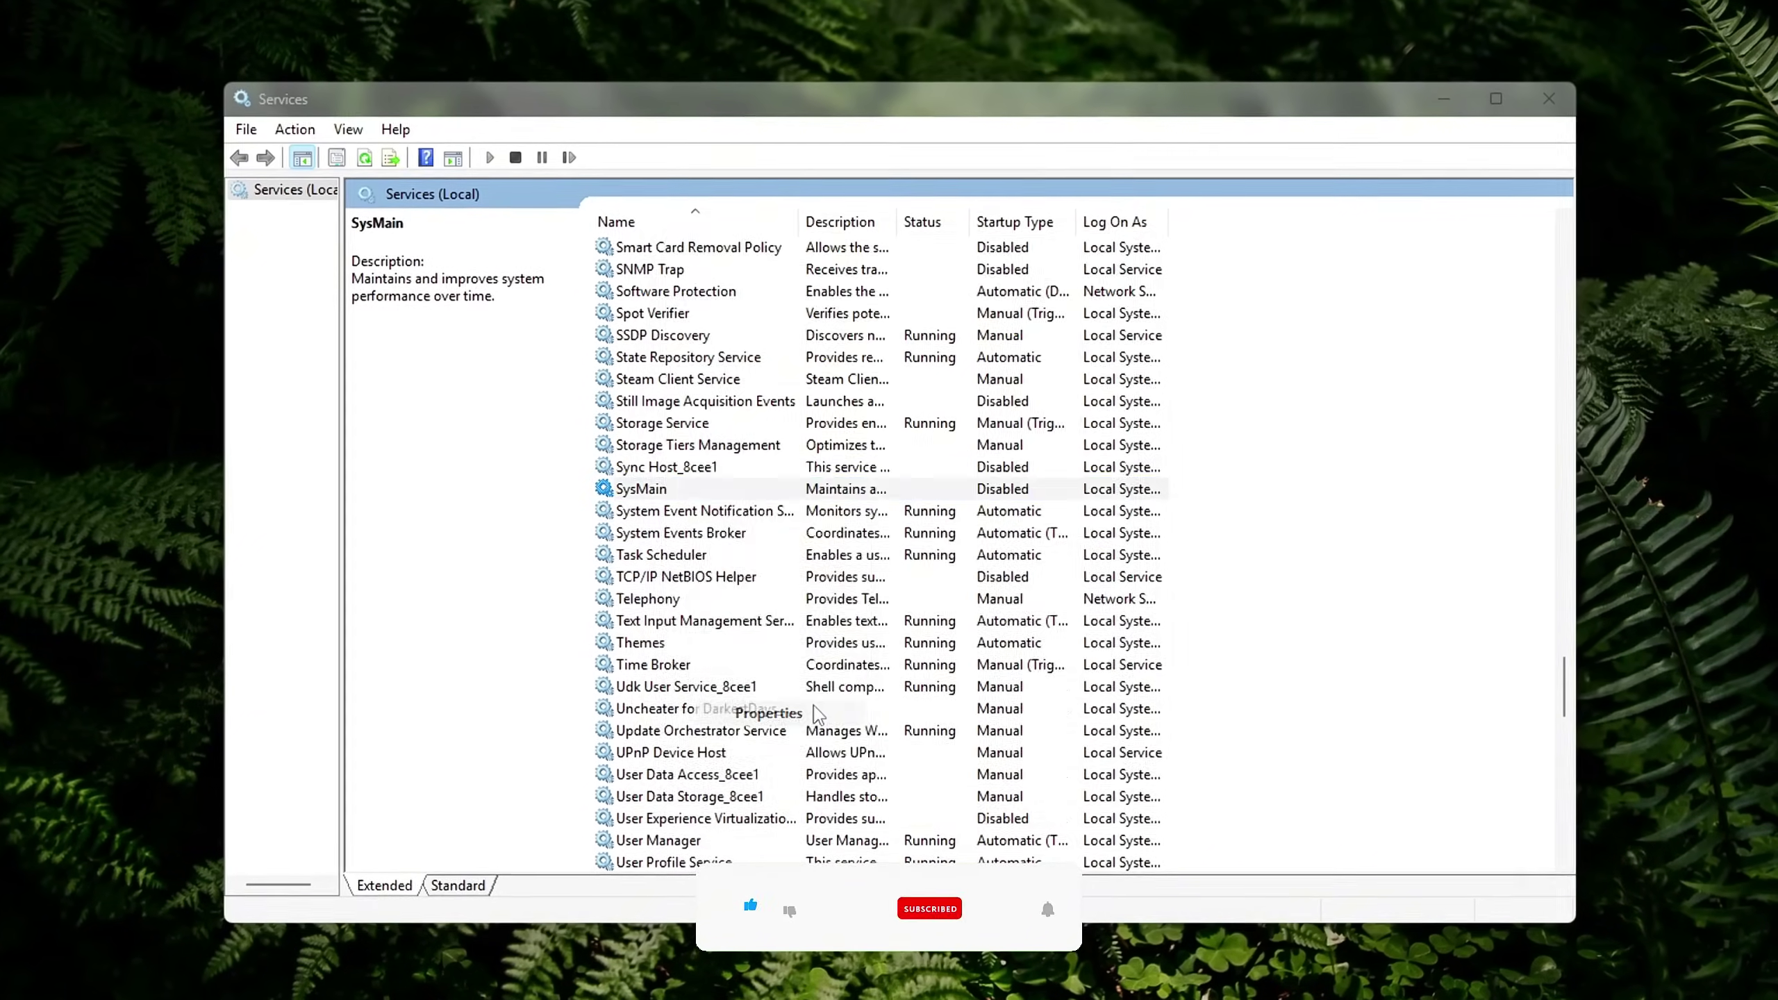
{"action": "left_click", "coordinate": [973, 494]}
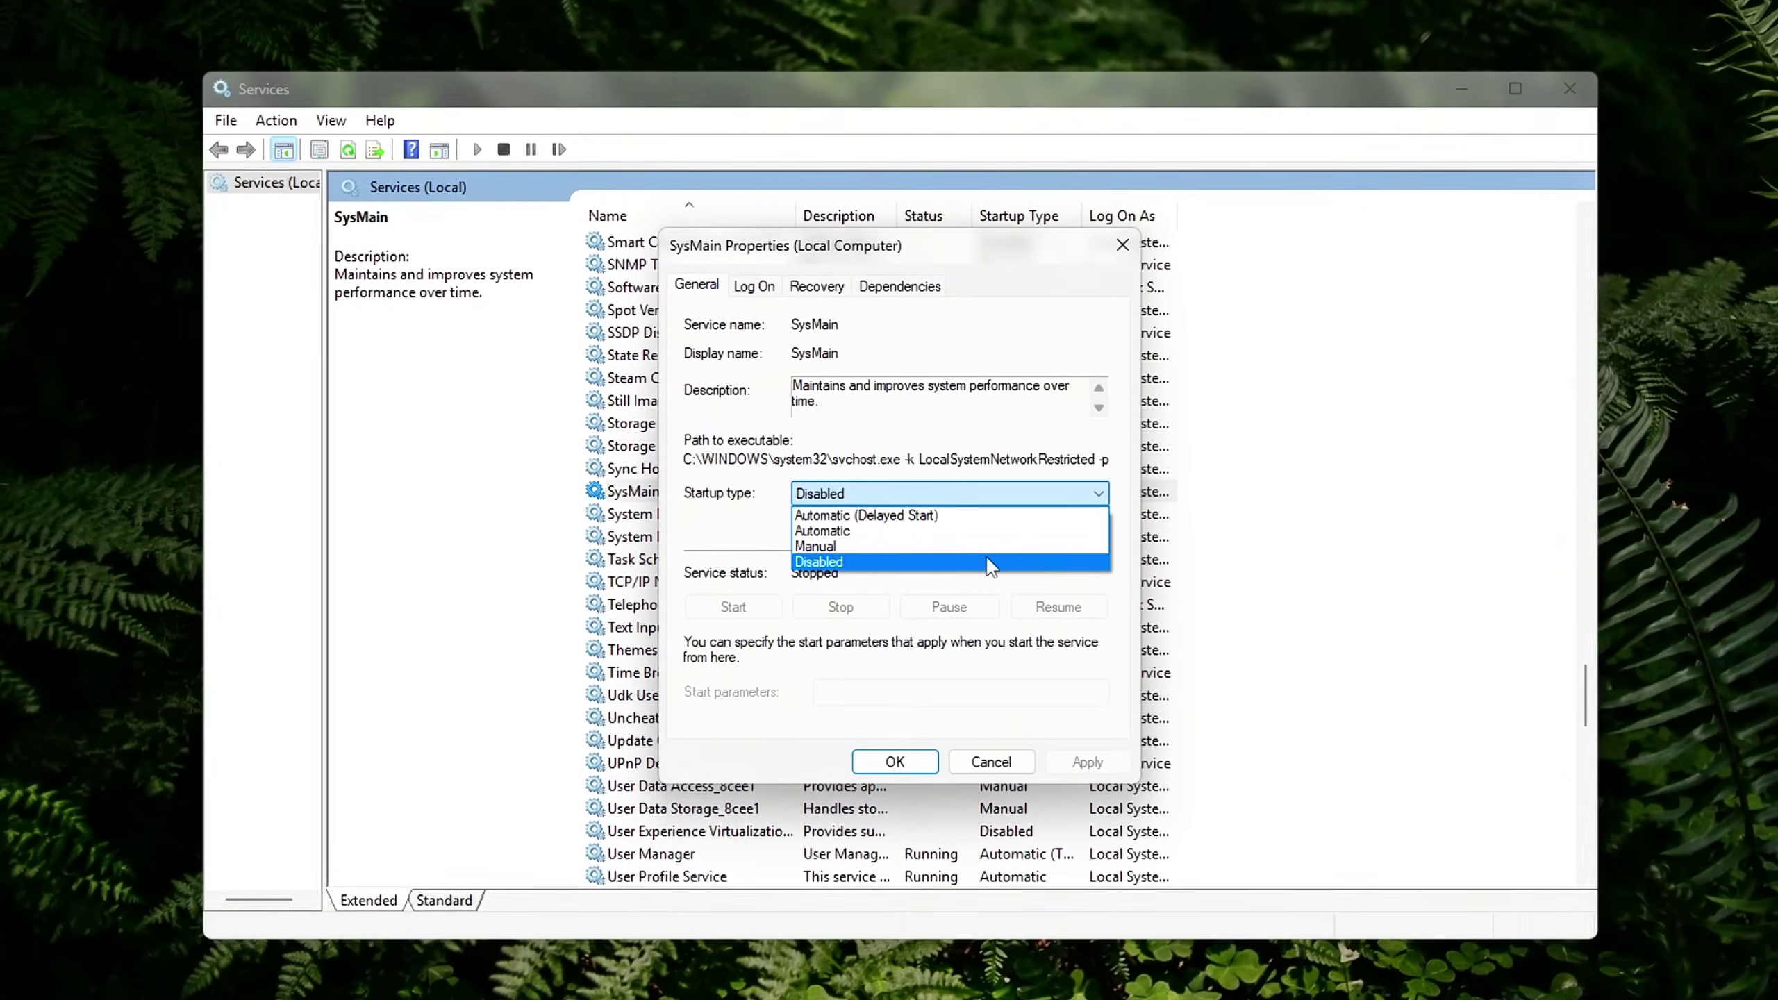
{"action": "left_click", "coordinate": [989, 565]}
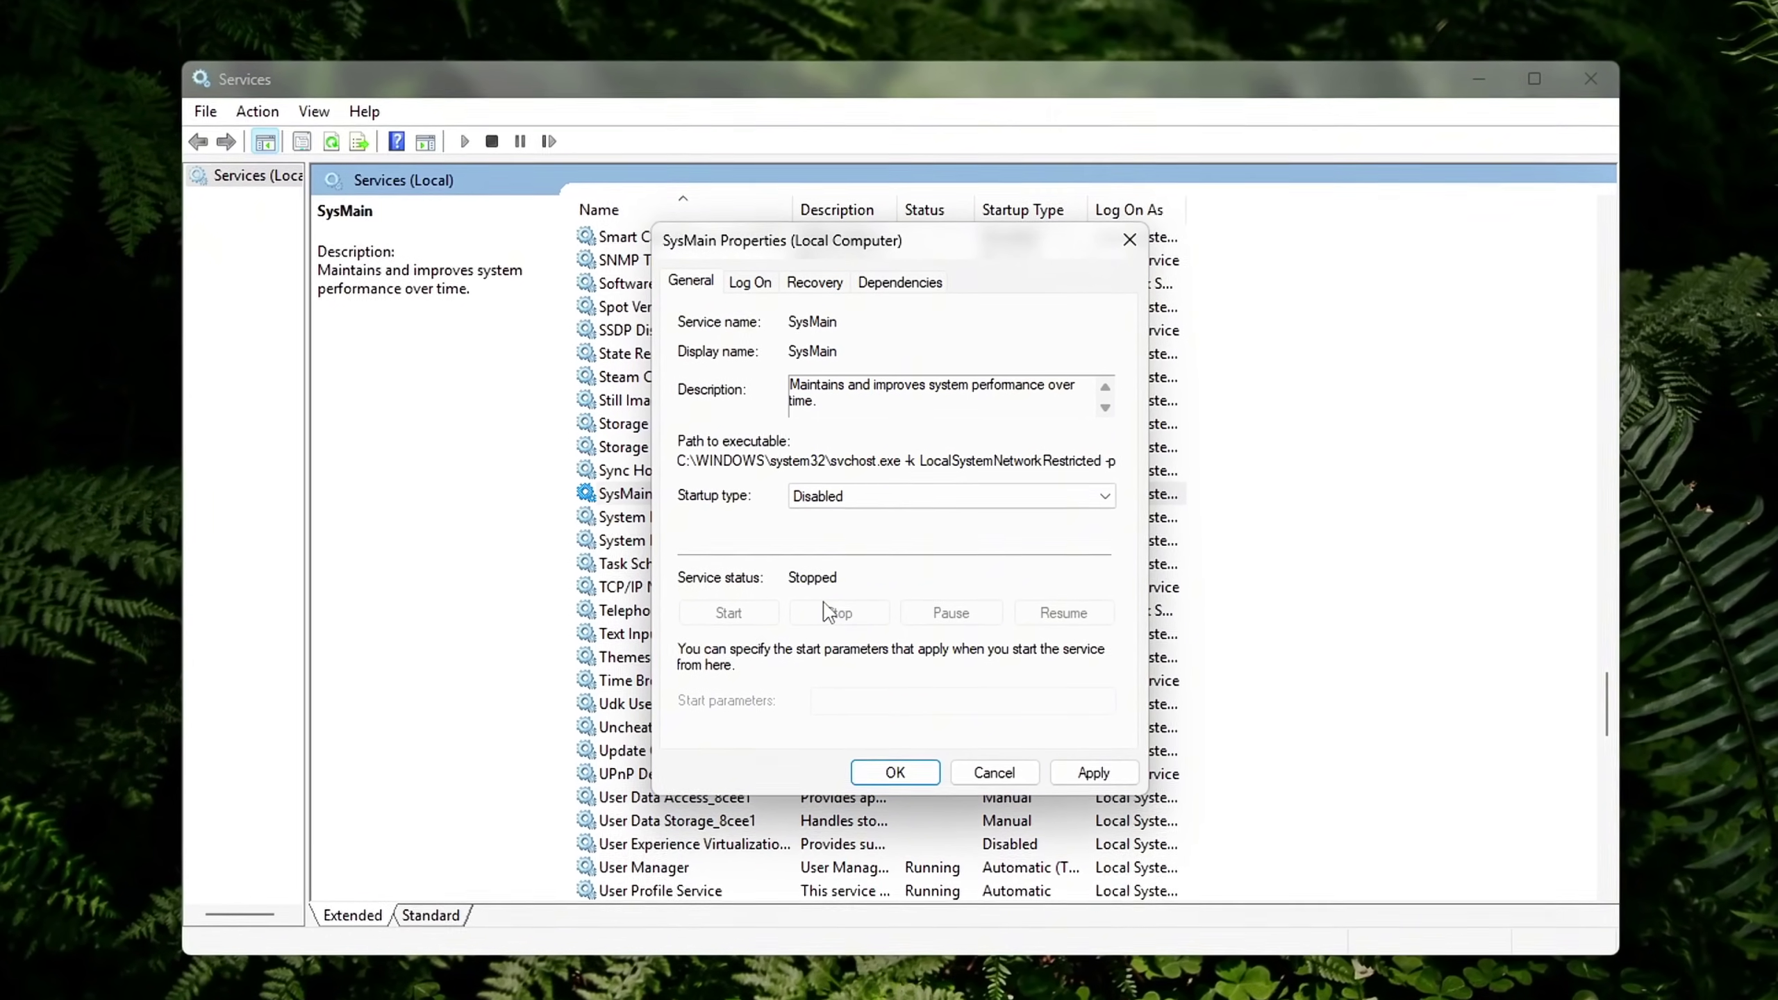
{"action": "left_click", "coordinate": [1092, 772]}
{"action": "left_click", "coordinate": [894, 771]}
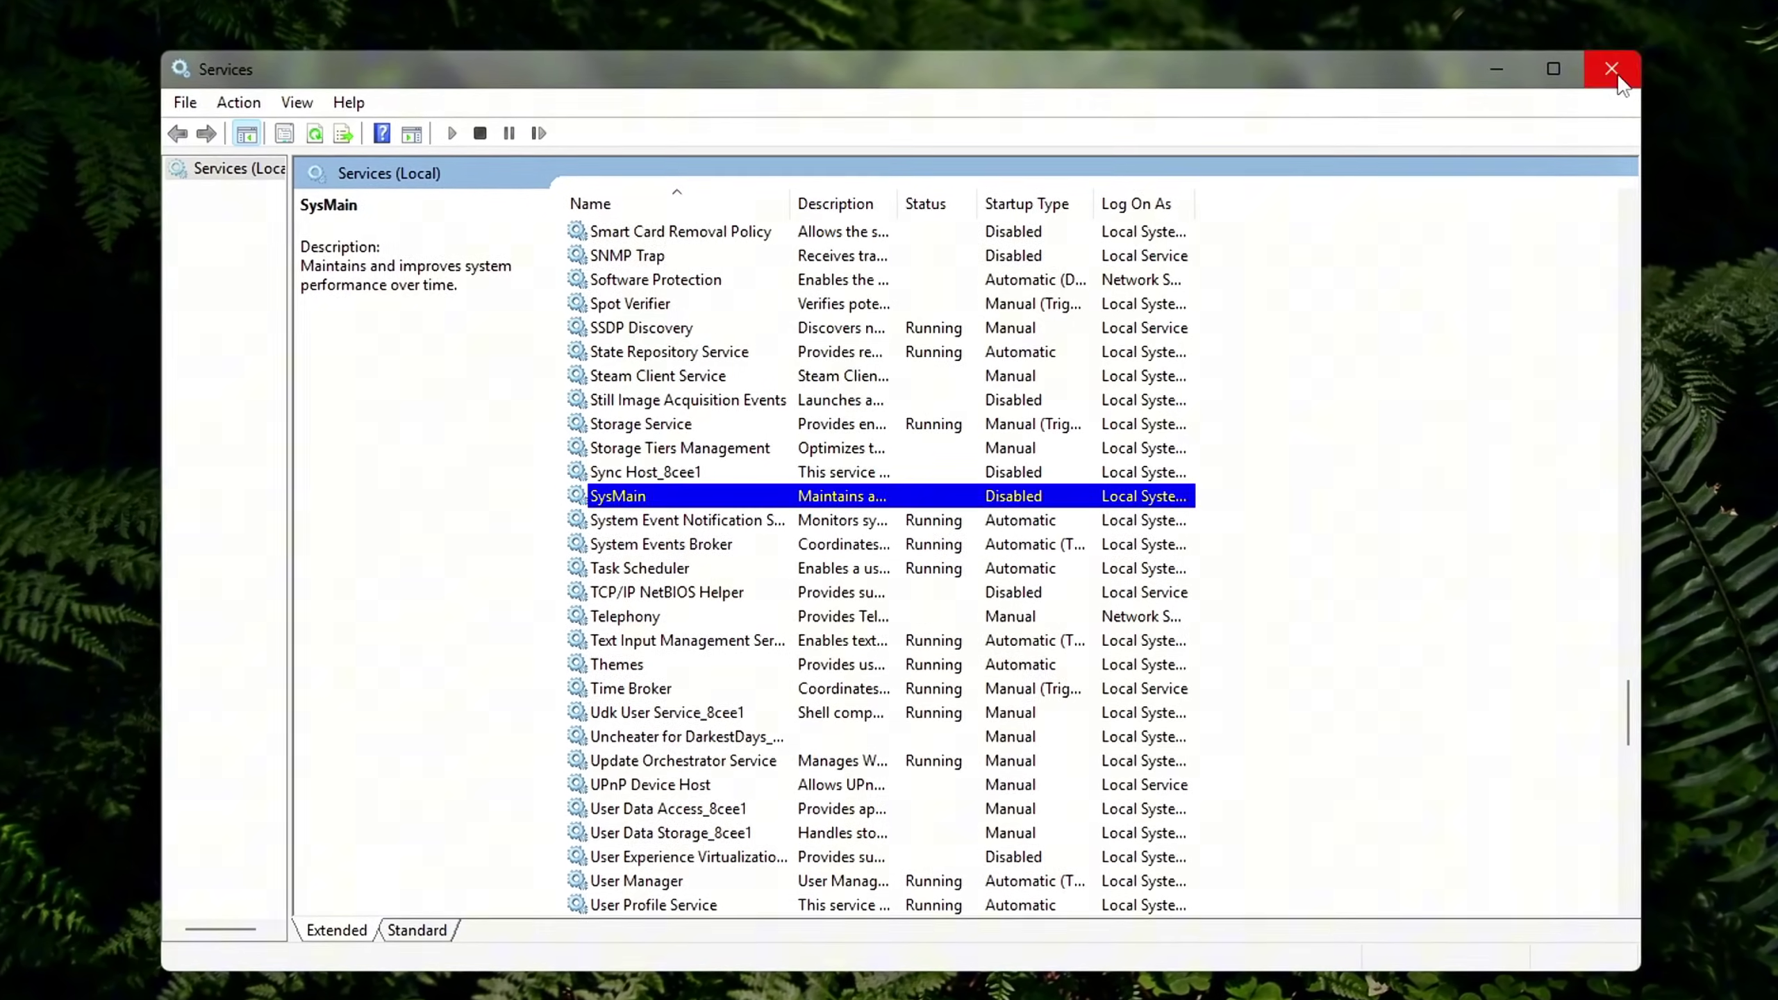
Close the Services window, dismissing the error message
{"action": "left_click", "coordinate": [1611, 69]}
{"action": "key", "text": "Return"}
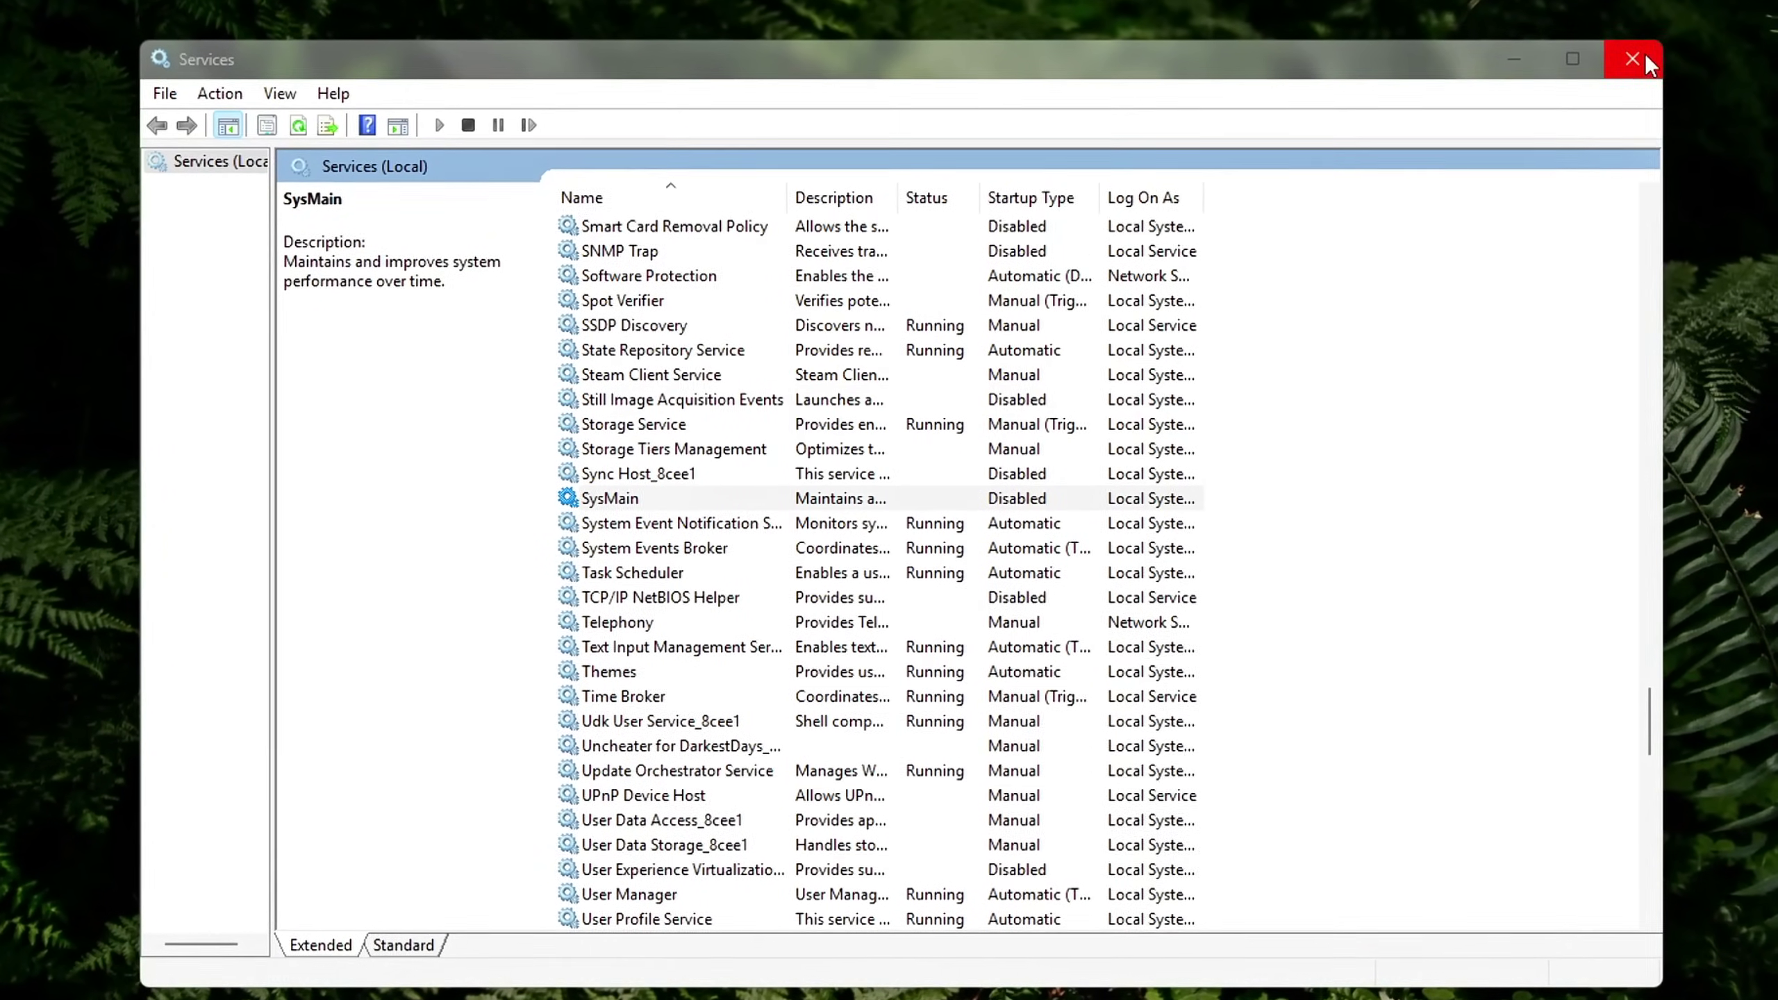
{"action": "left_click", "coordinate": [1647, 58]}
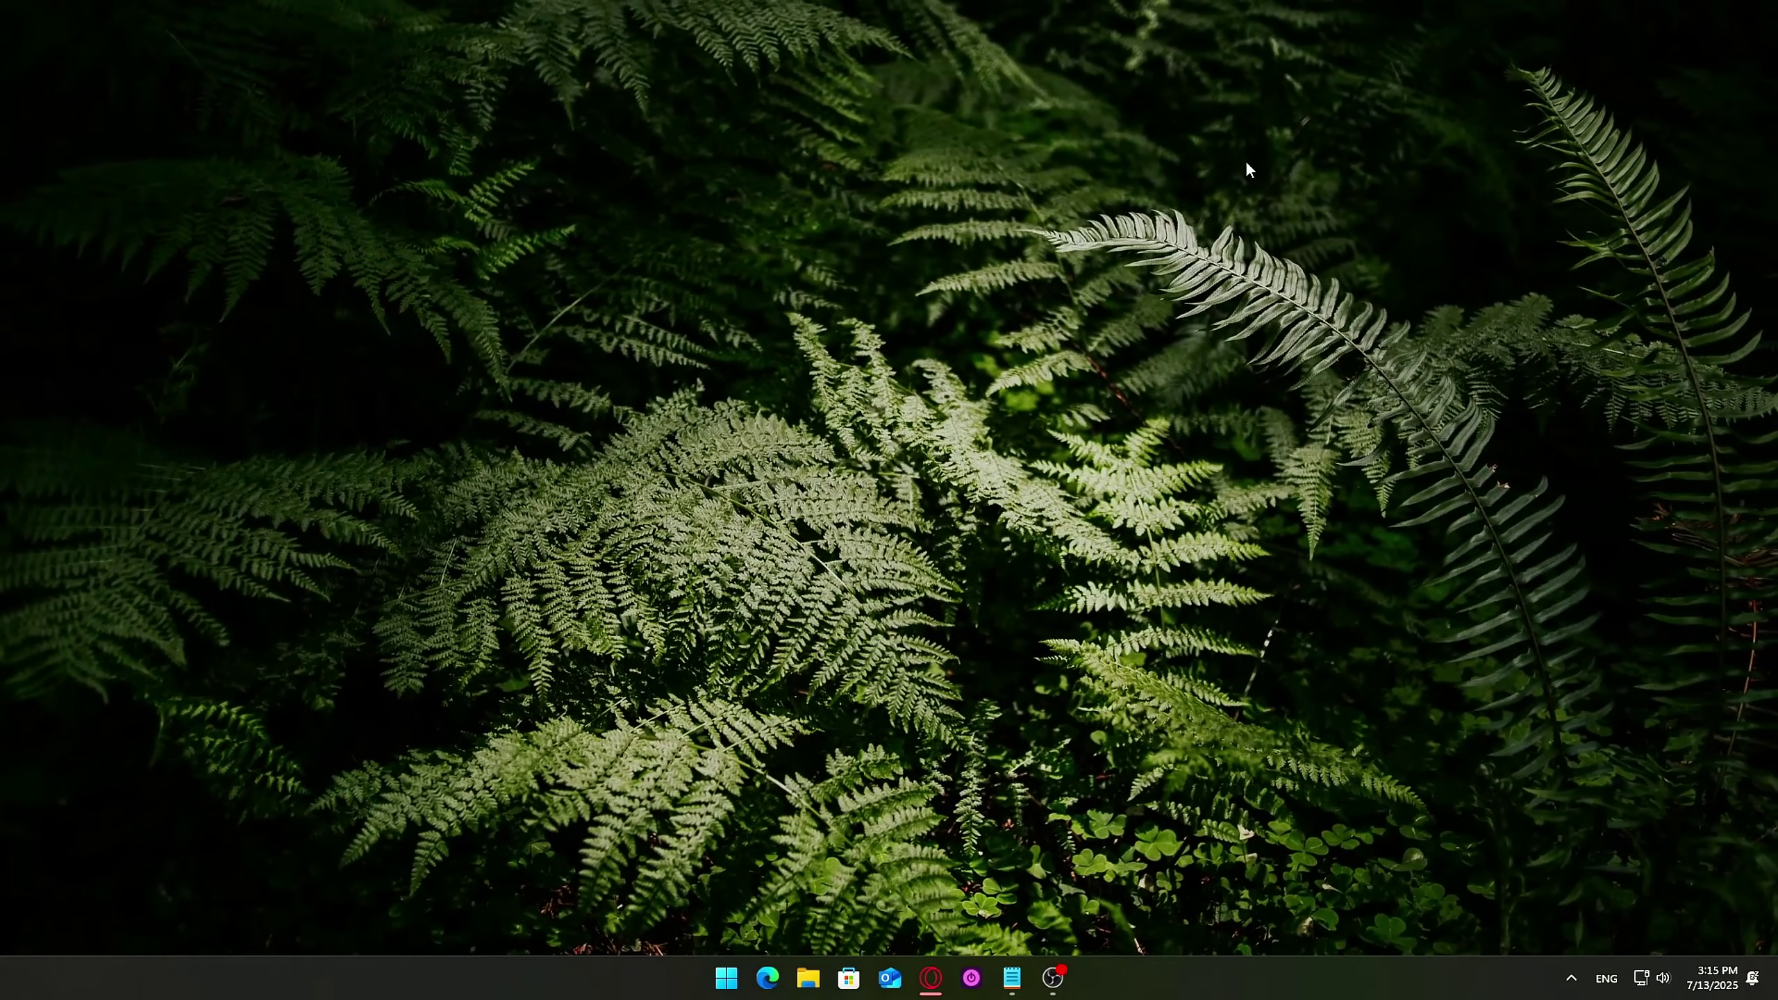
Launch the Services console with services.msc from the Run prompt
{"action": "key", "text": "super+r"}
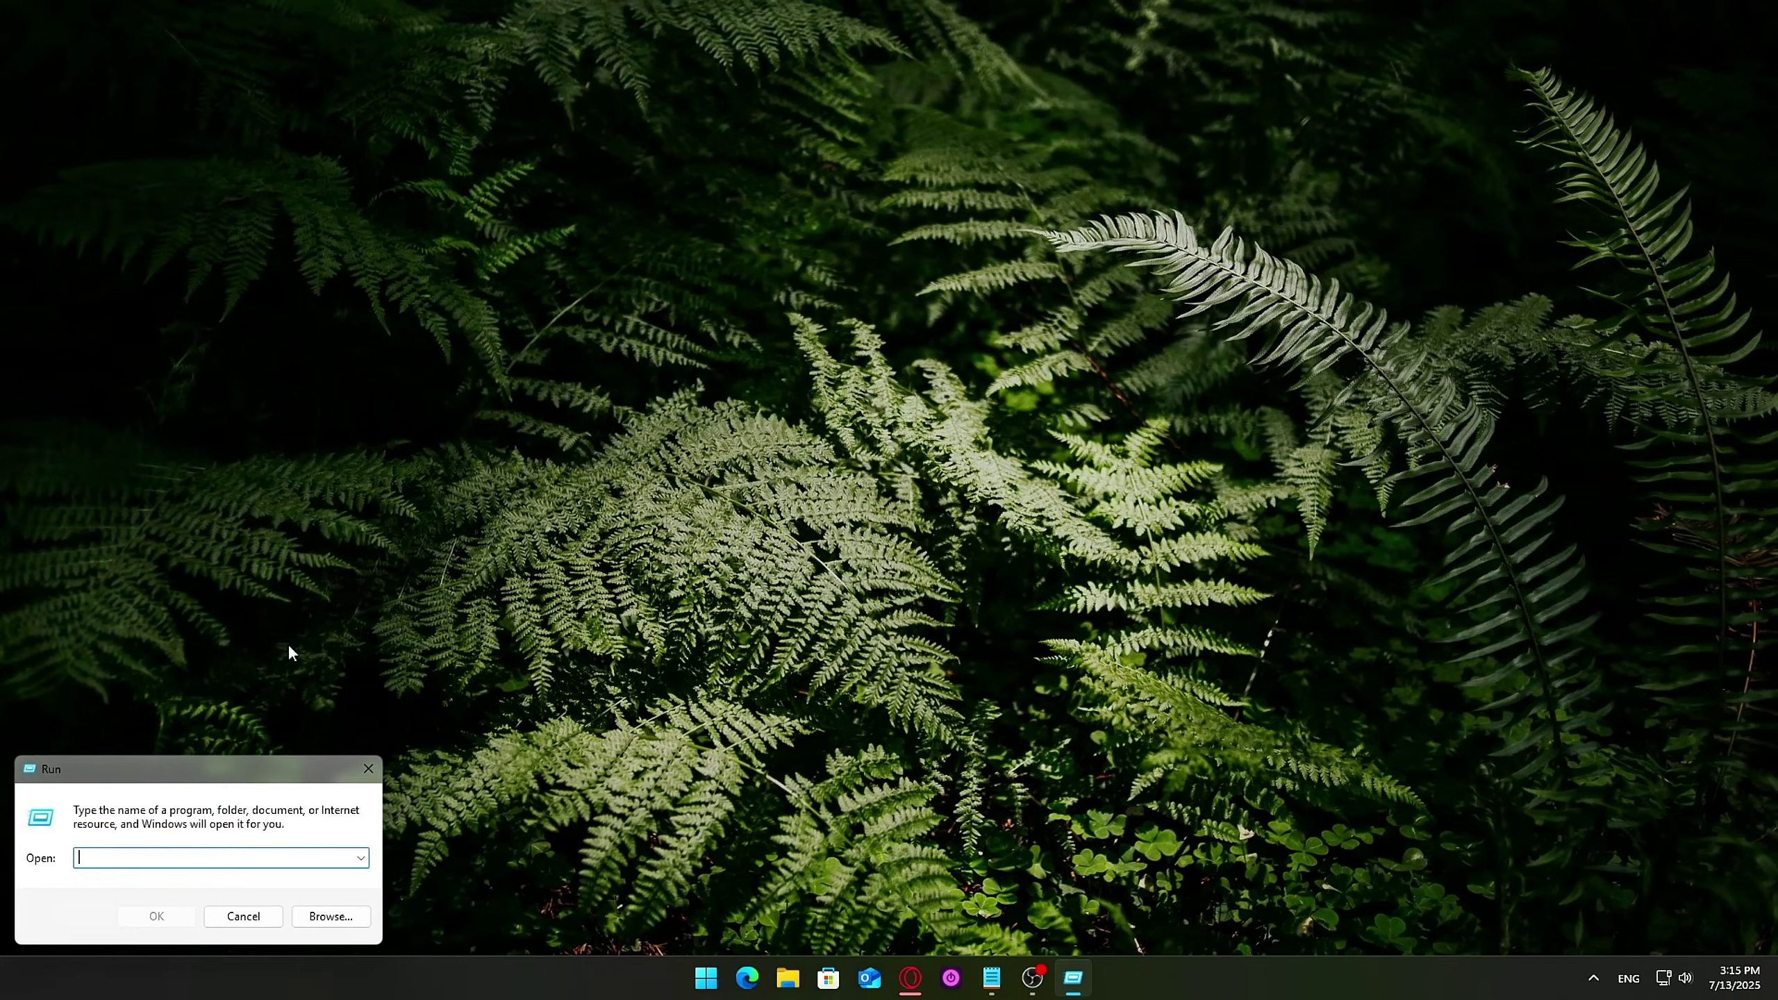
{"action": "left_click_drag", "start_coordinate": [225, 765], "coordinate": [962, 330]}
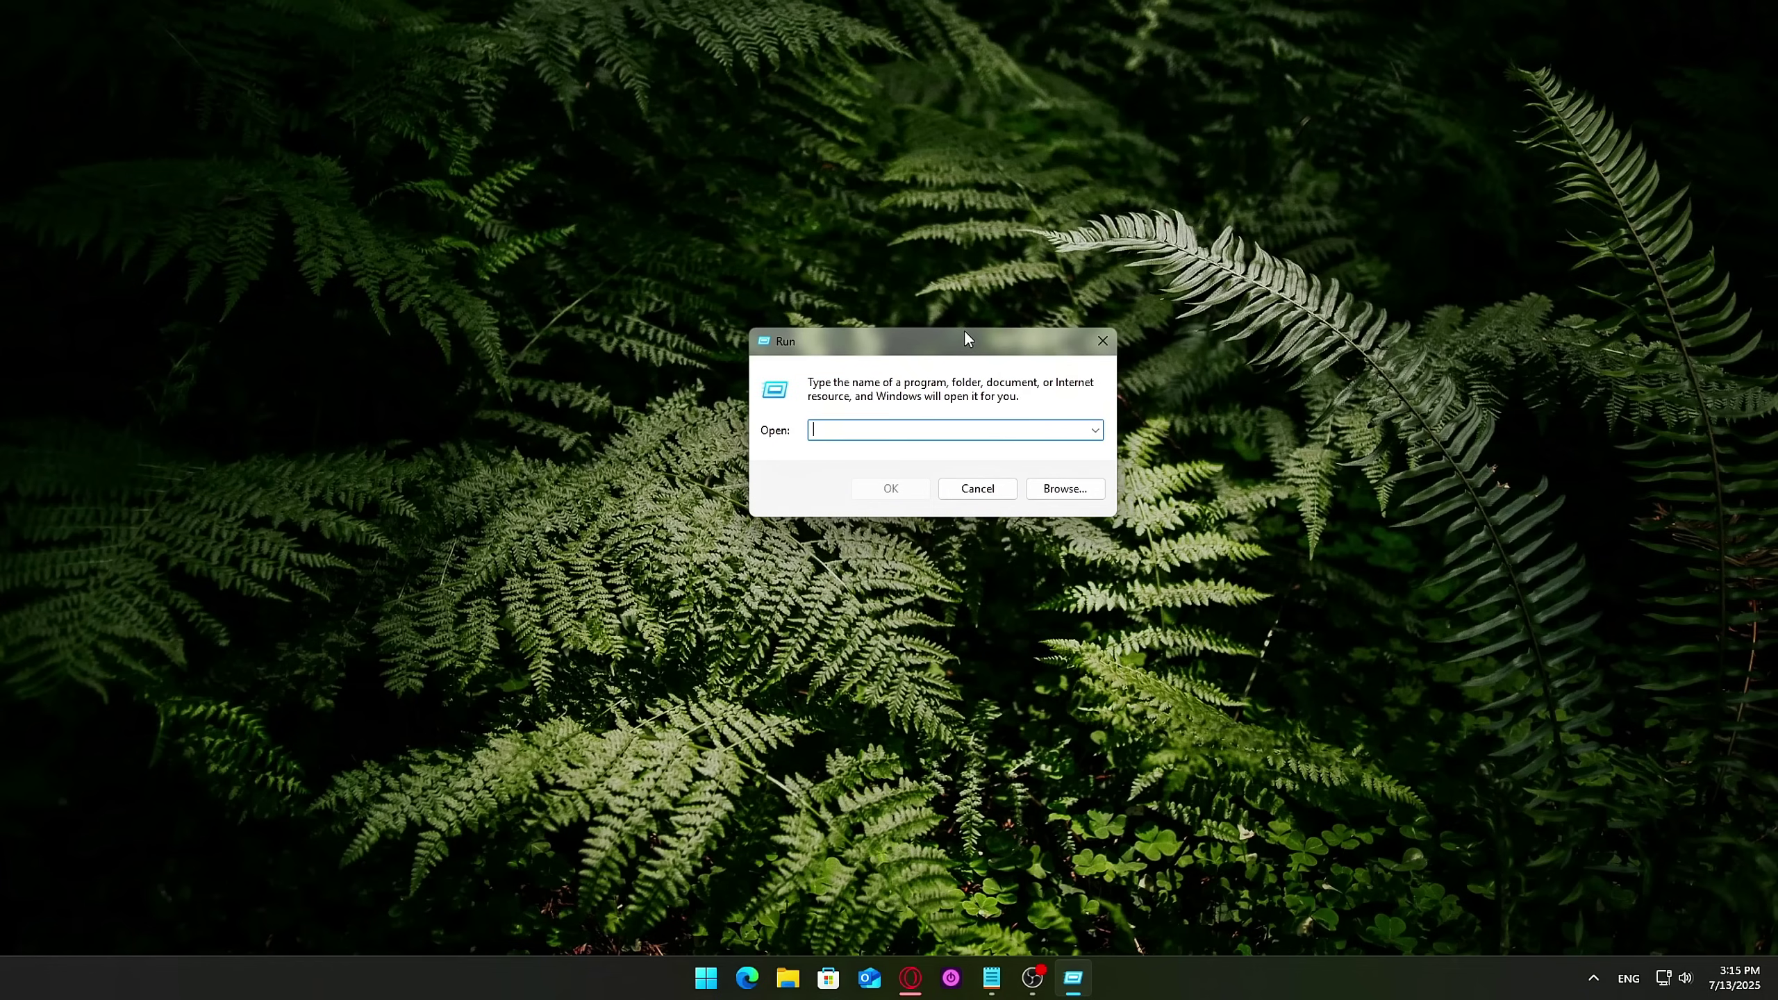
{"action": "type", "text": "services.msc"}
{"action": "key", "text": "ctrl+a"}
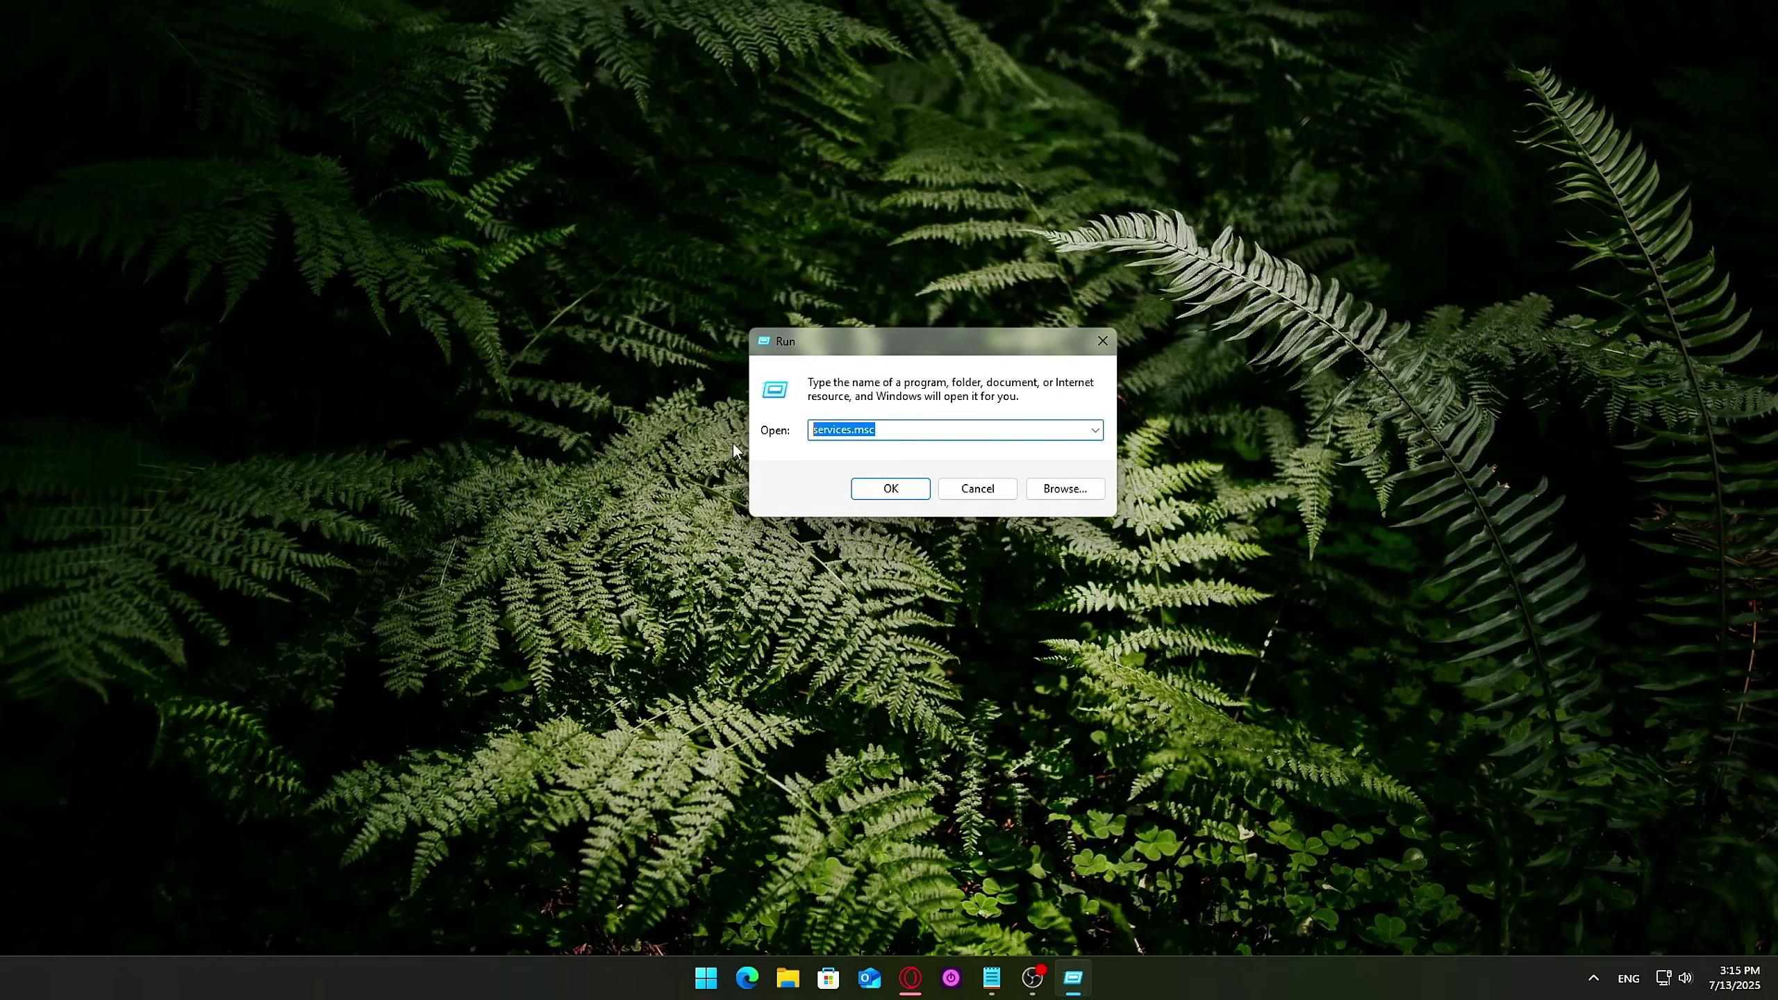
{"action": "left_click", "coordinate": [888, 499]}
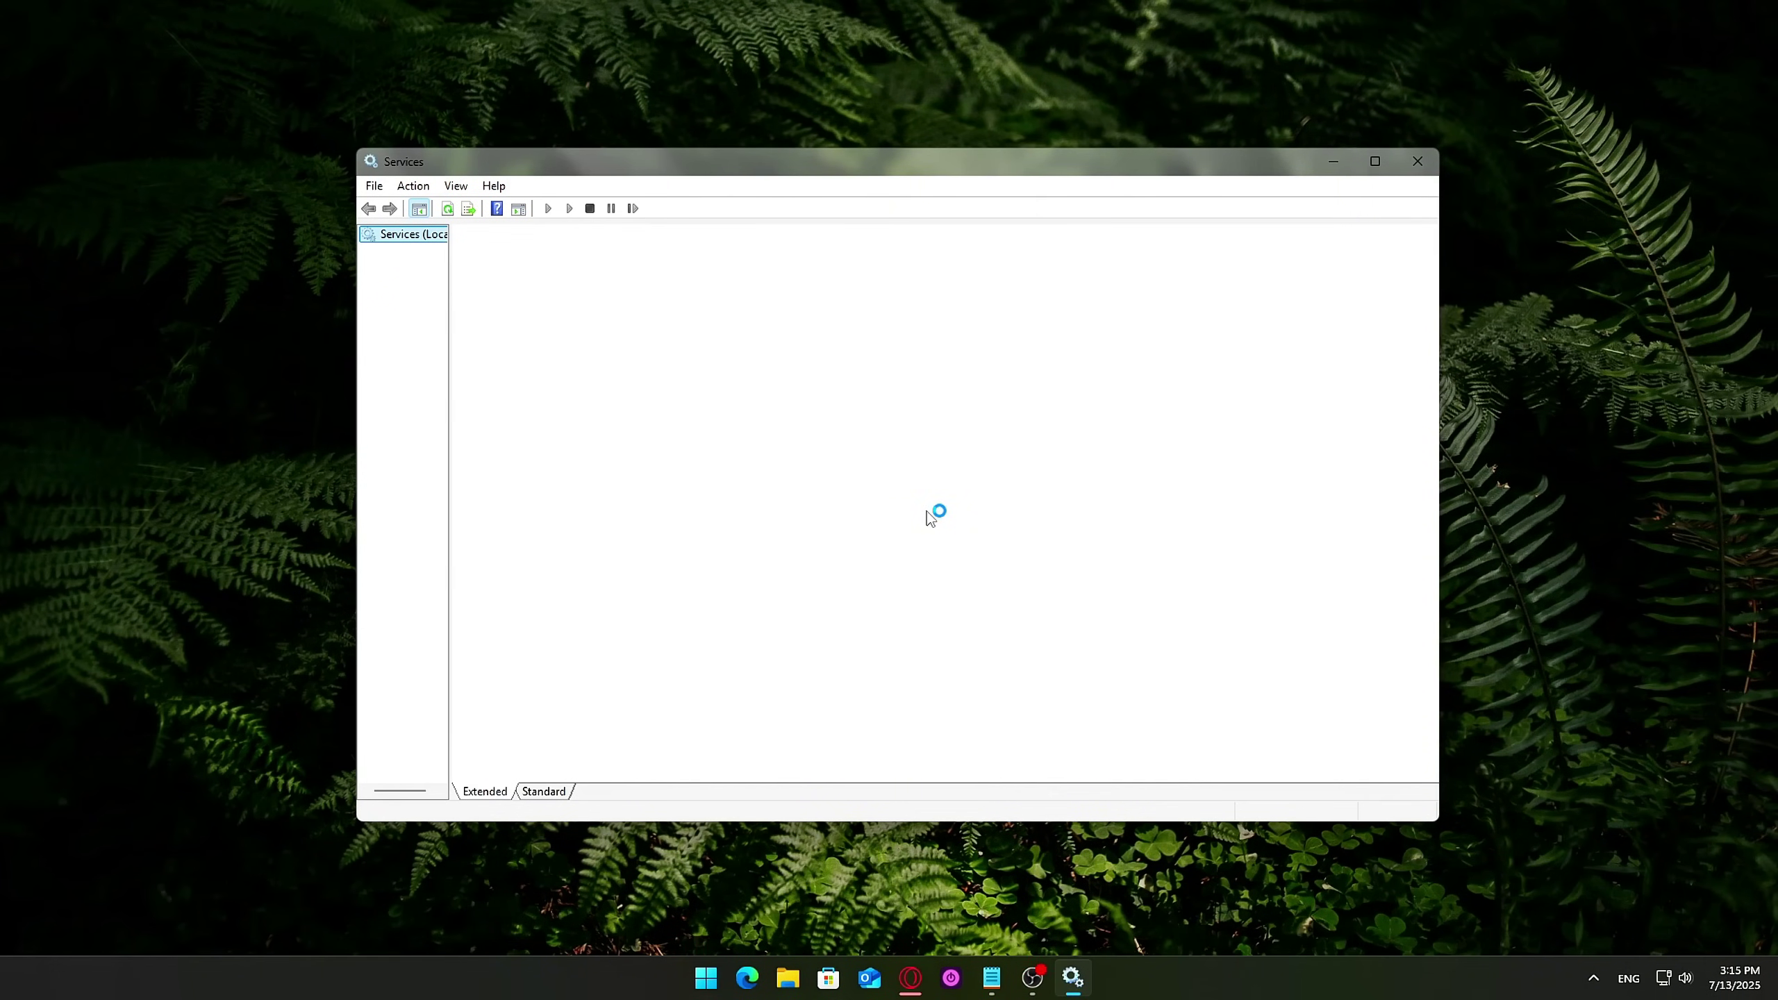
Open SysMain's properties to confirm it is Disabled and stopped
{"action": "left_click", "coordinate": [748, 287]}
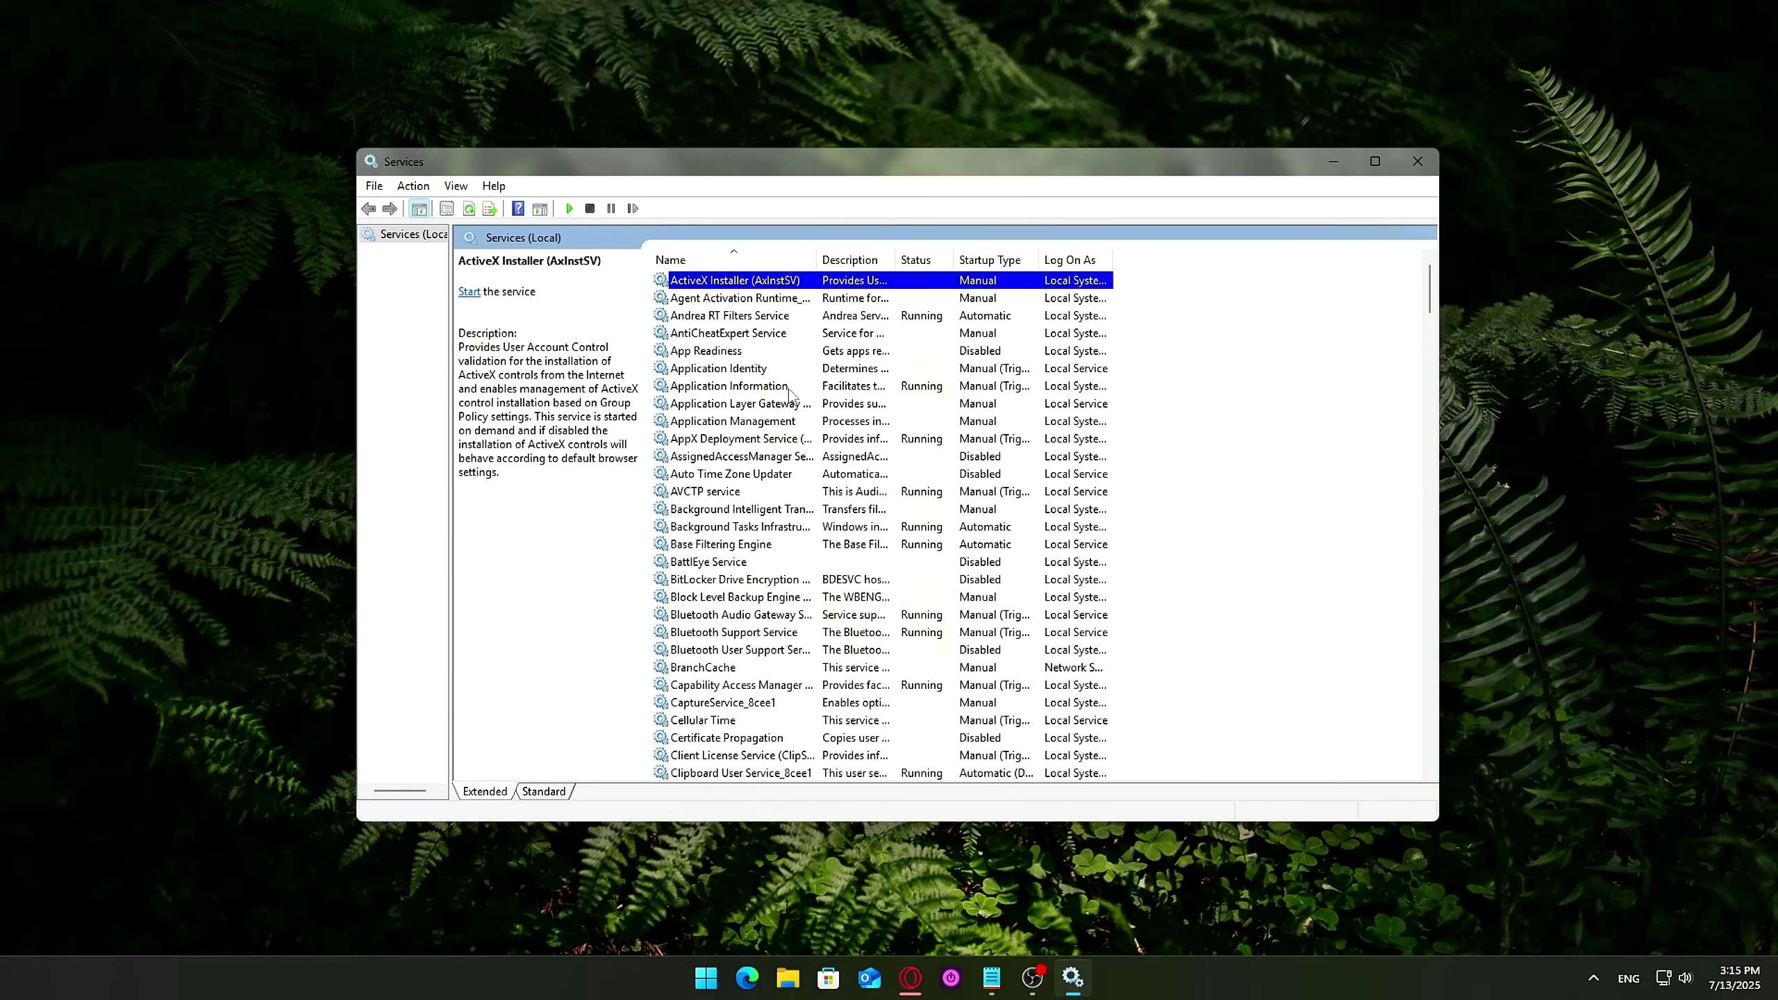
{"action": "scroll", "coordinate": [798, 414], "scroll_direction": "down", "scroll_amount": 20}
{"action": "right_click", "coordinate": [734, 476]}
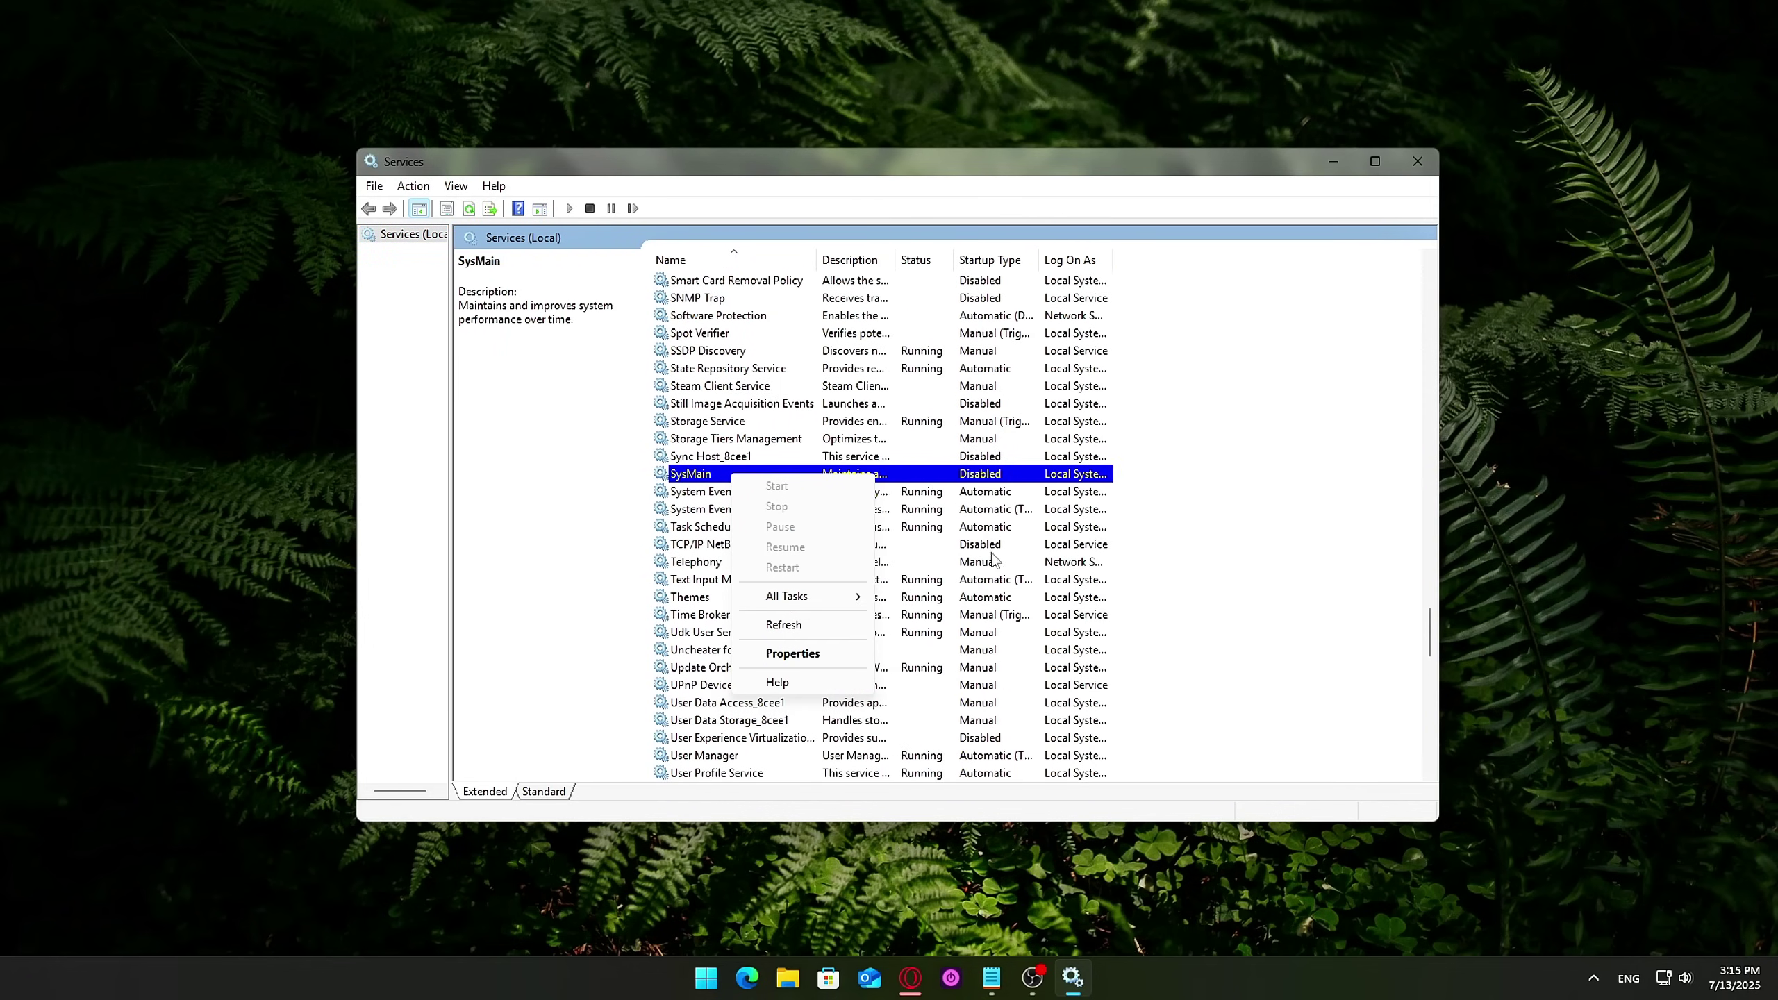
{"action": "left_click", "coordinate": [823, 653]}
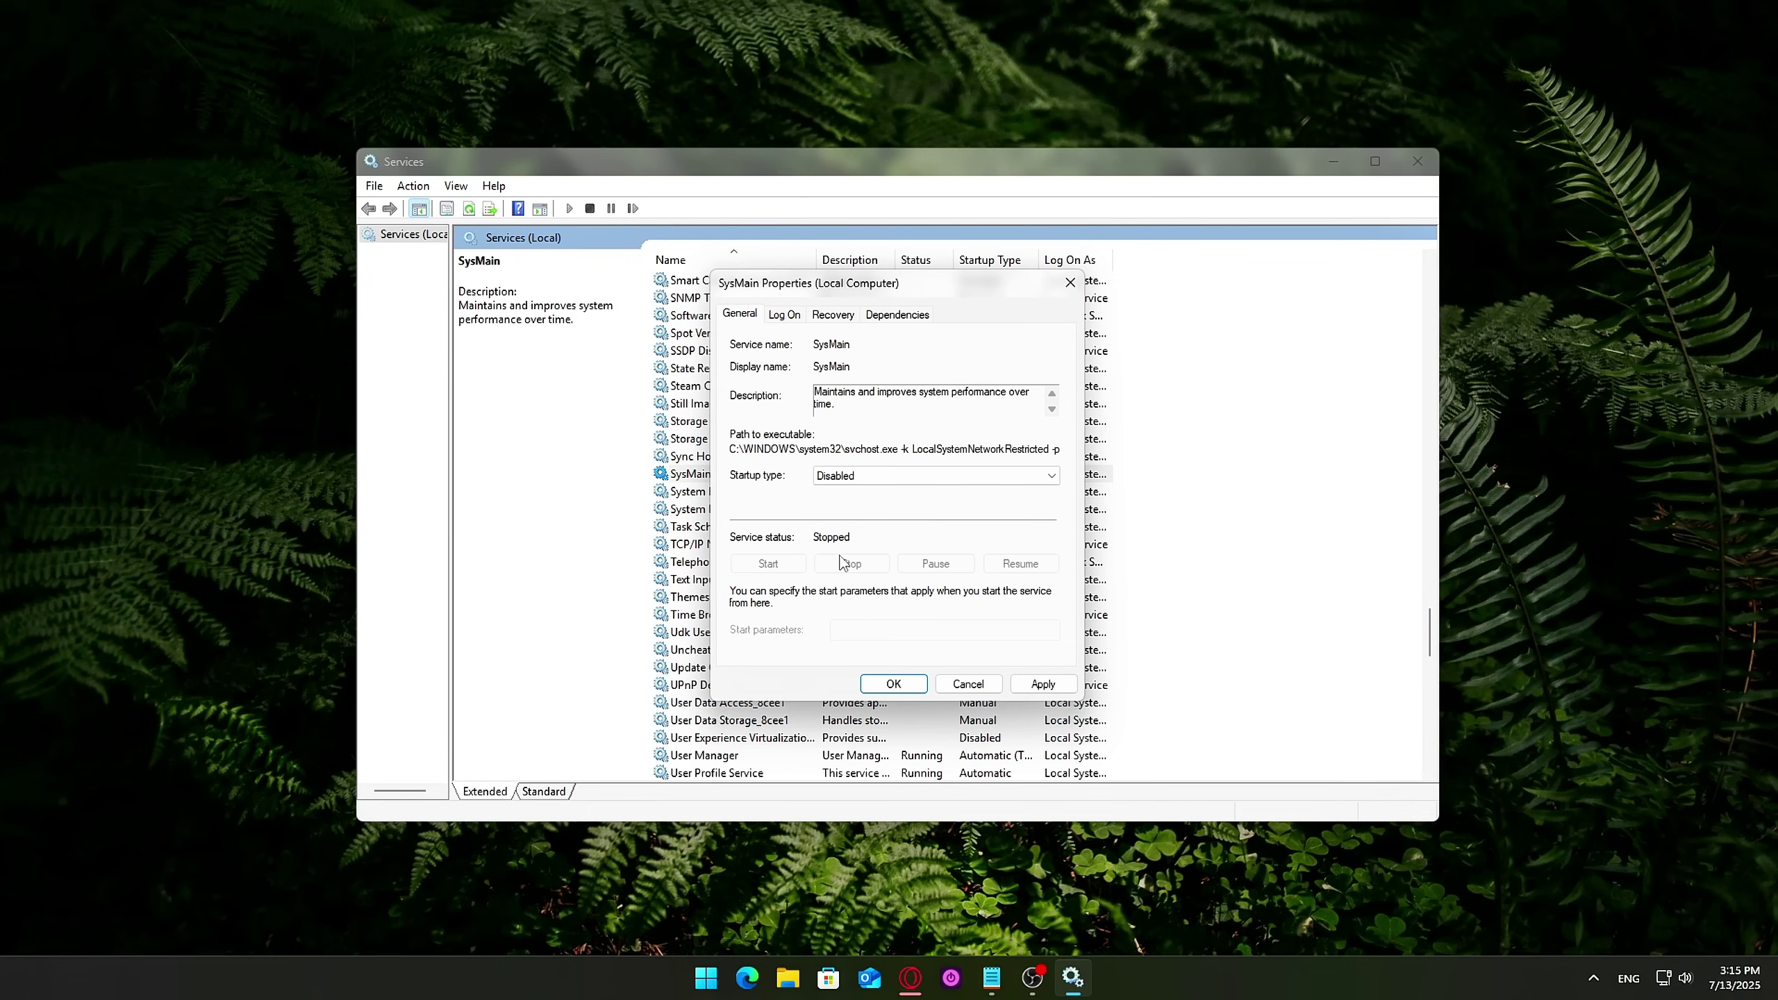
{"action": "left_click", "coordinate": [893, 684]}
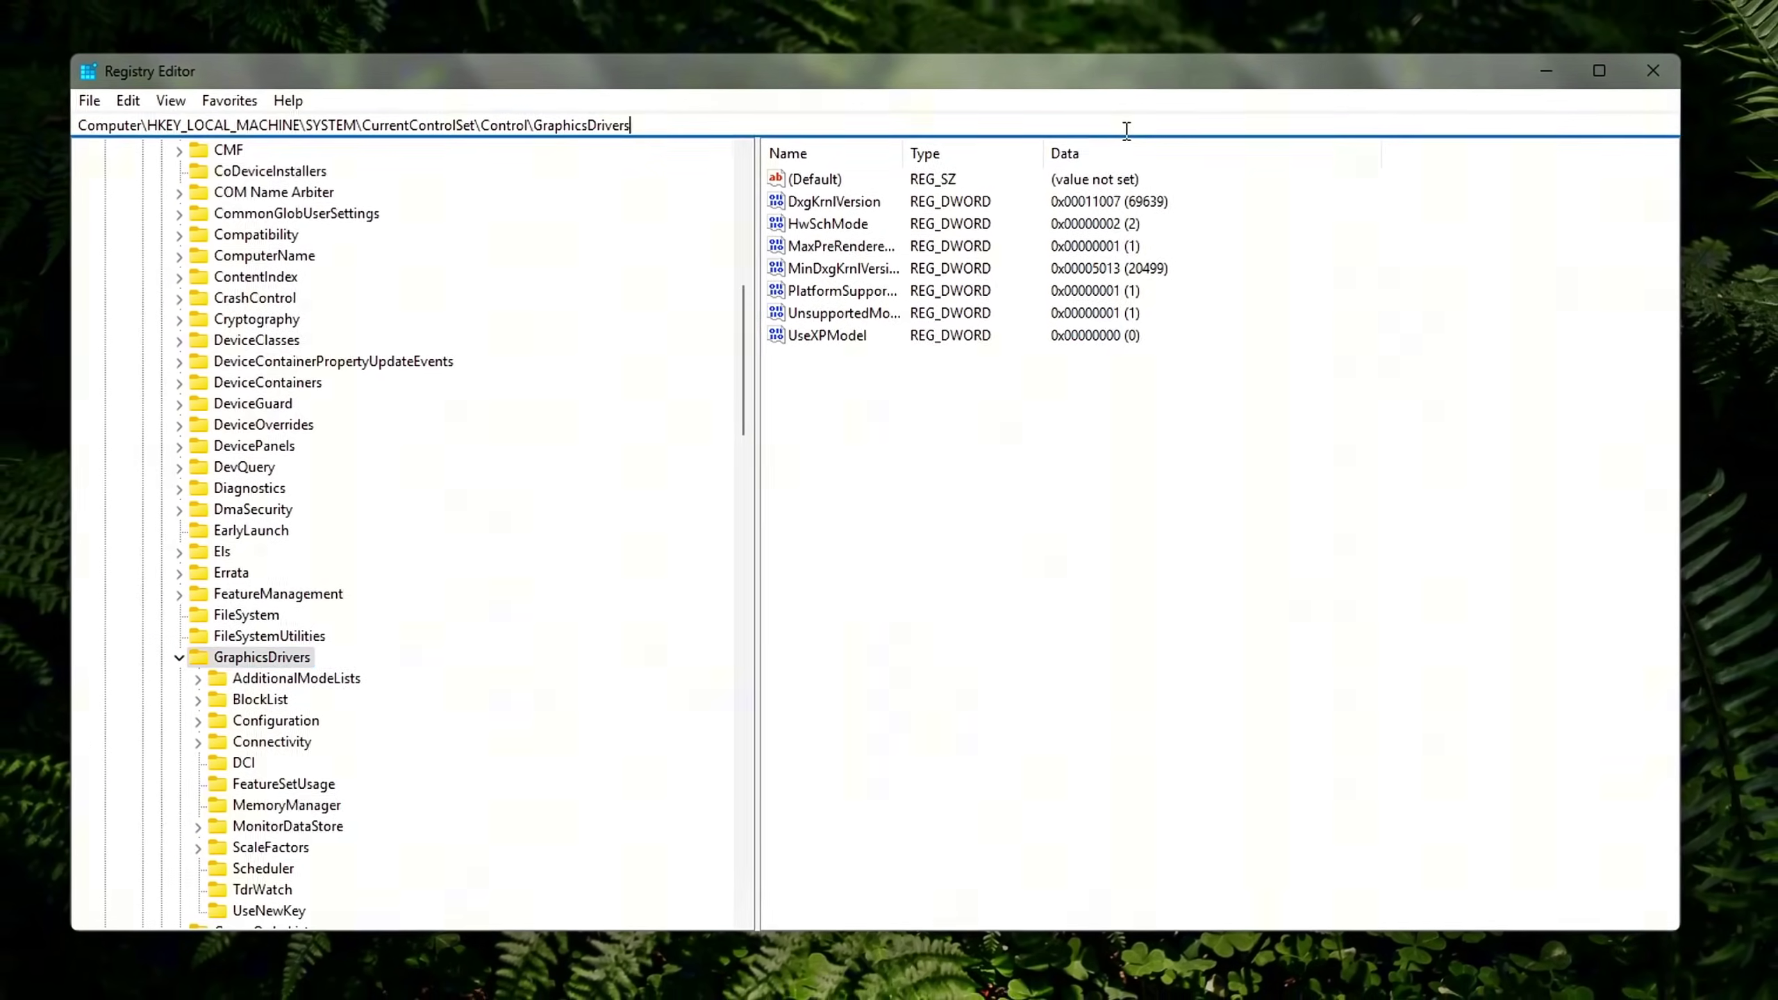
Navigate Registry Editor to the Session Manager\Memory Management key by pasting its path
{"action": "type", "text": "HKEY_LOCAL_MACHINE\\SYSTEM\\CurrentControlSet\\Control\\Session Manager\\Memory Management"}
{"action": "key", "text": "ctrl+a"}
{"action": "type", "text": "HKEY_LOCAL_MACHINE\\SYSTEM\\CurrentControlSet\\Control\\Session Manager\\Memory Management"}
{"action": "key", "text": "Return"}
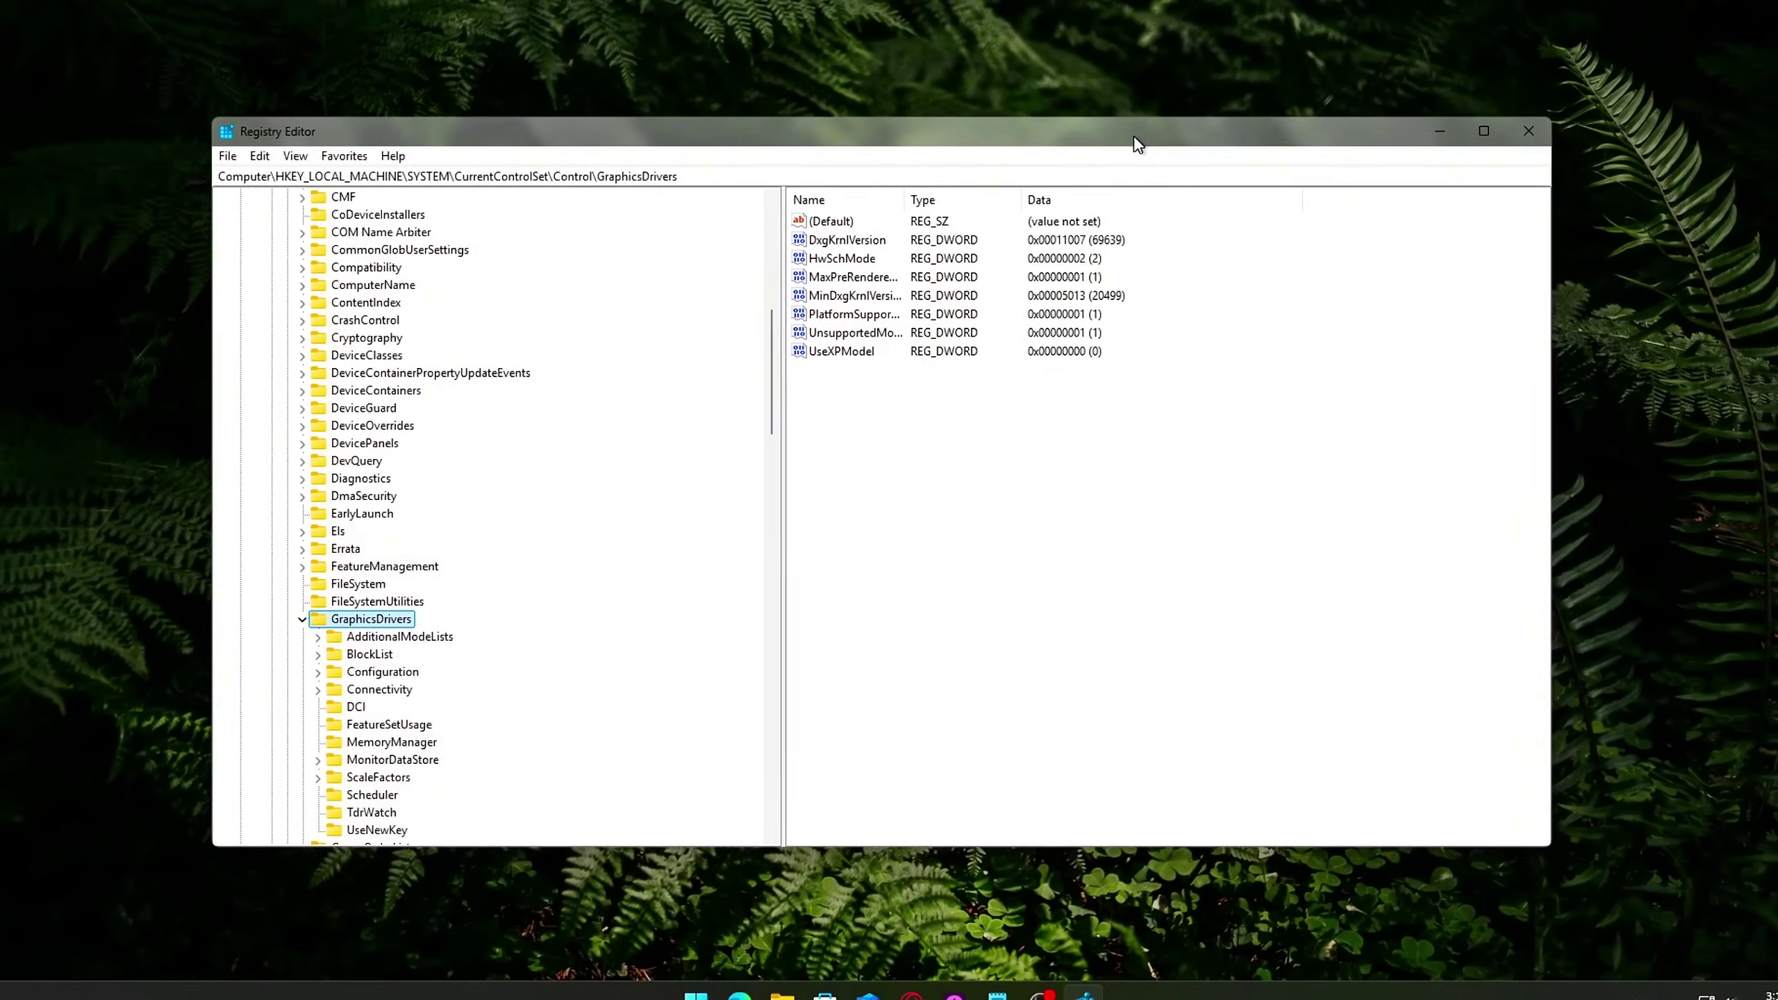
{"action": "left_click", "coordinate": [1090, 179]}
{"action": "type", "text": "HKEY_LOCAL_MACHINE\\SYSTEM\\CurrentControlSet\\Control\\Session Manager\\Memory Management"}
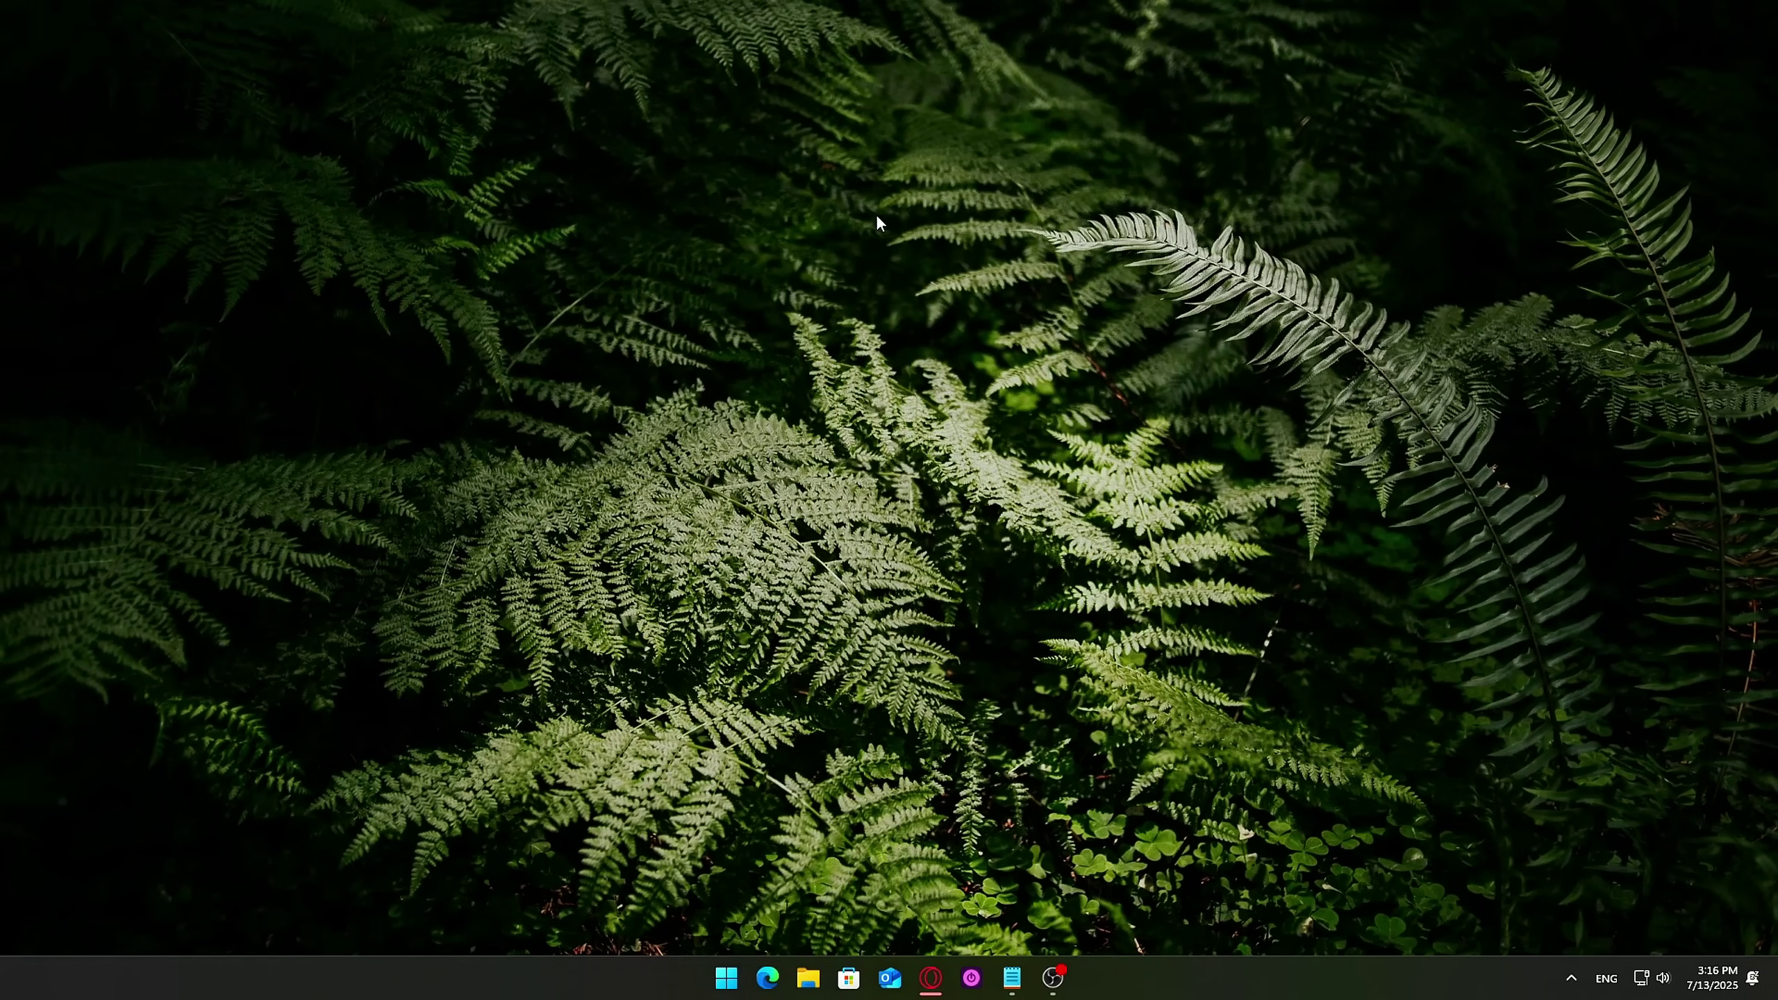
Launch regedit and go to the Memory Management key
{"action": "key", "text": "super+r"}
{"action": "left_click_drag", "start_coordinate": [240, 764], "coordinate": [984, 313]}
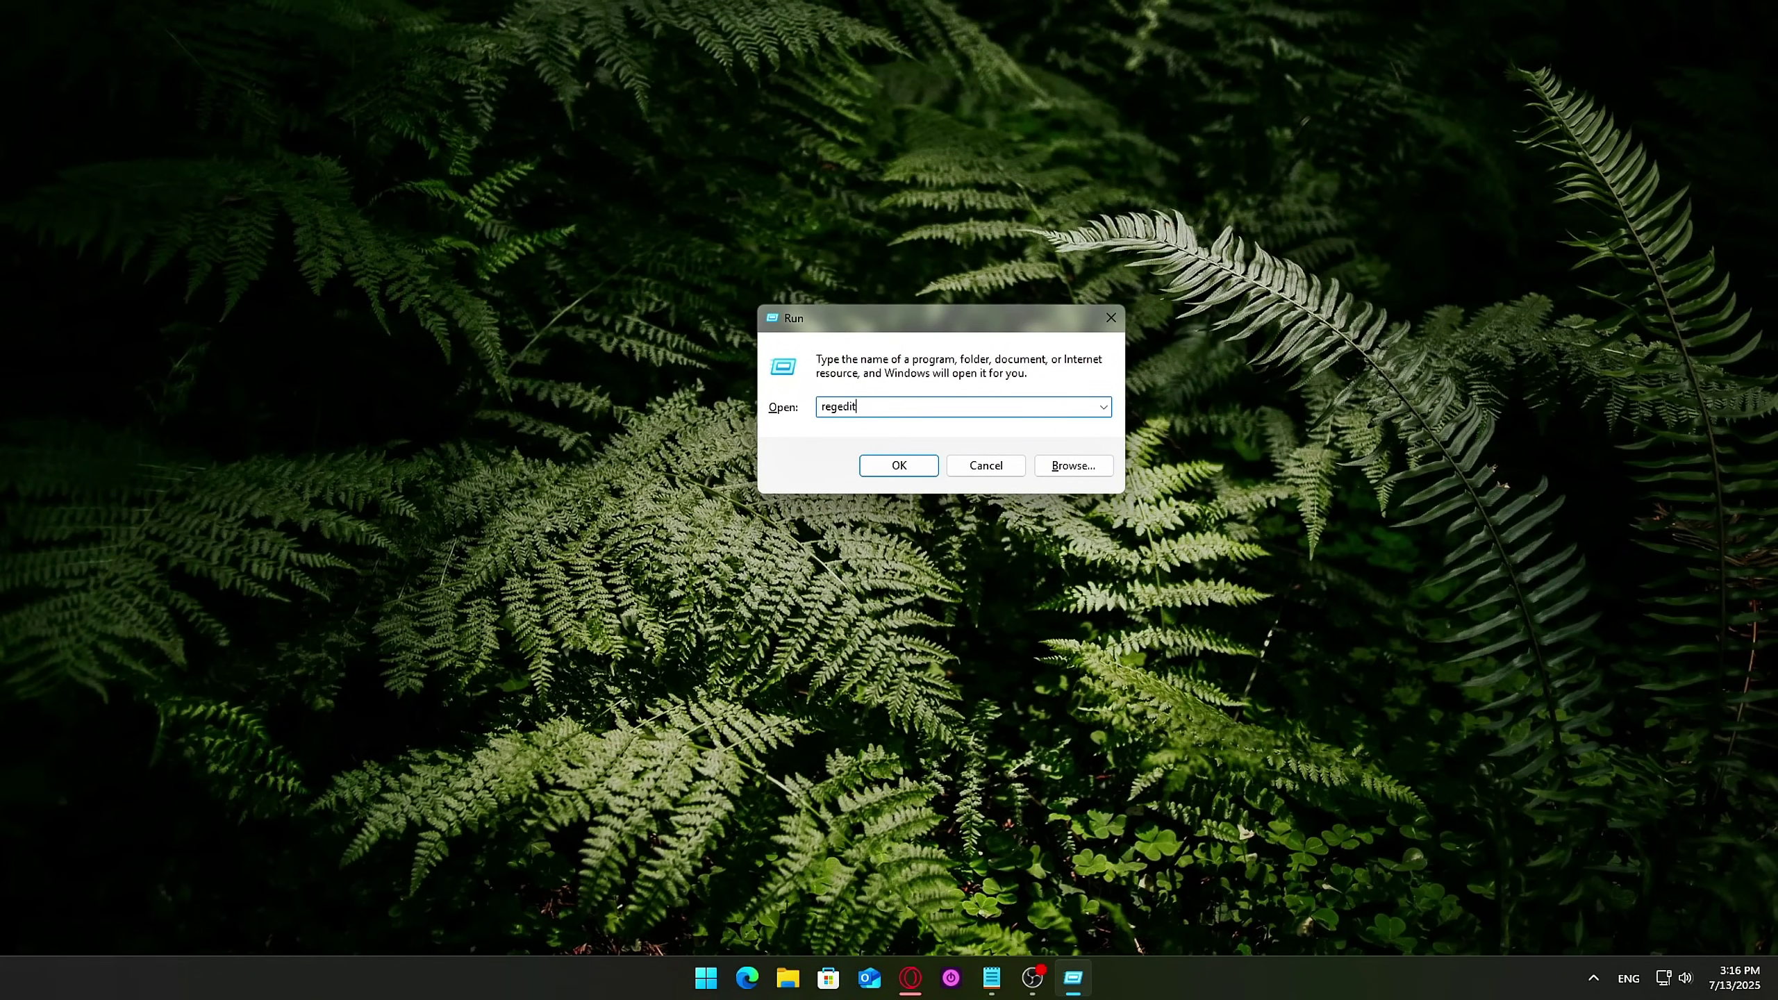
{"action": "key", "text": "Return"}
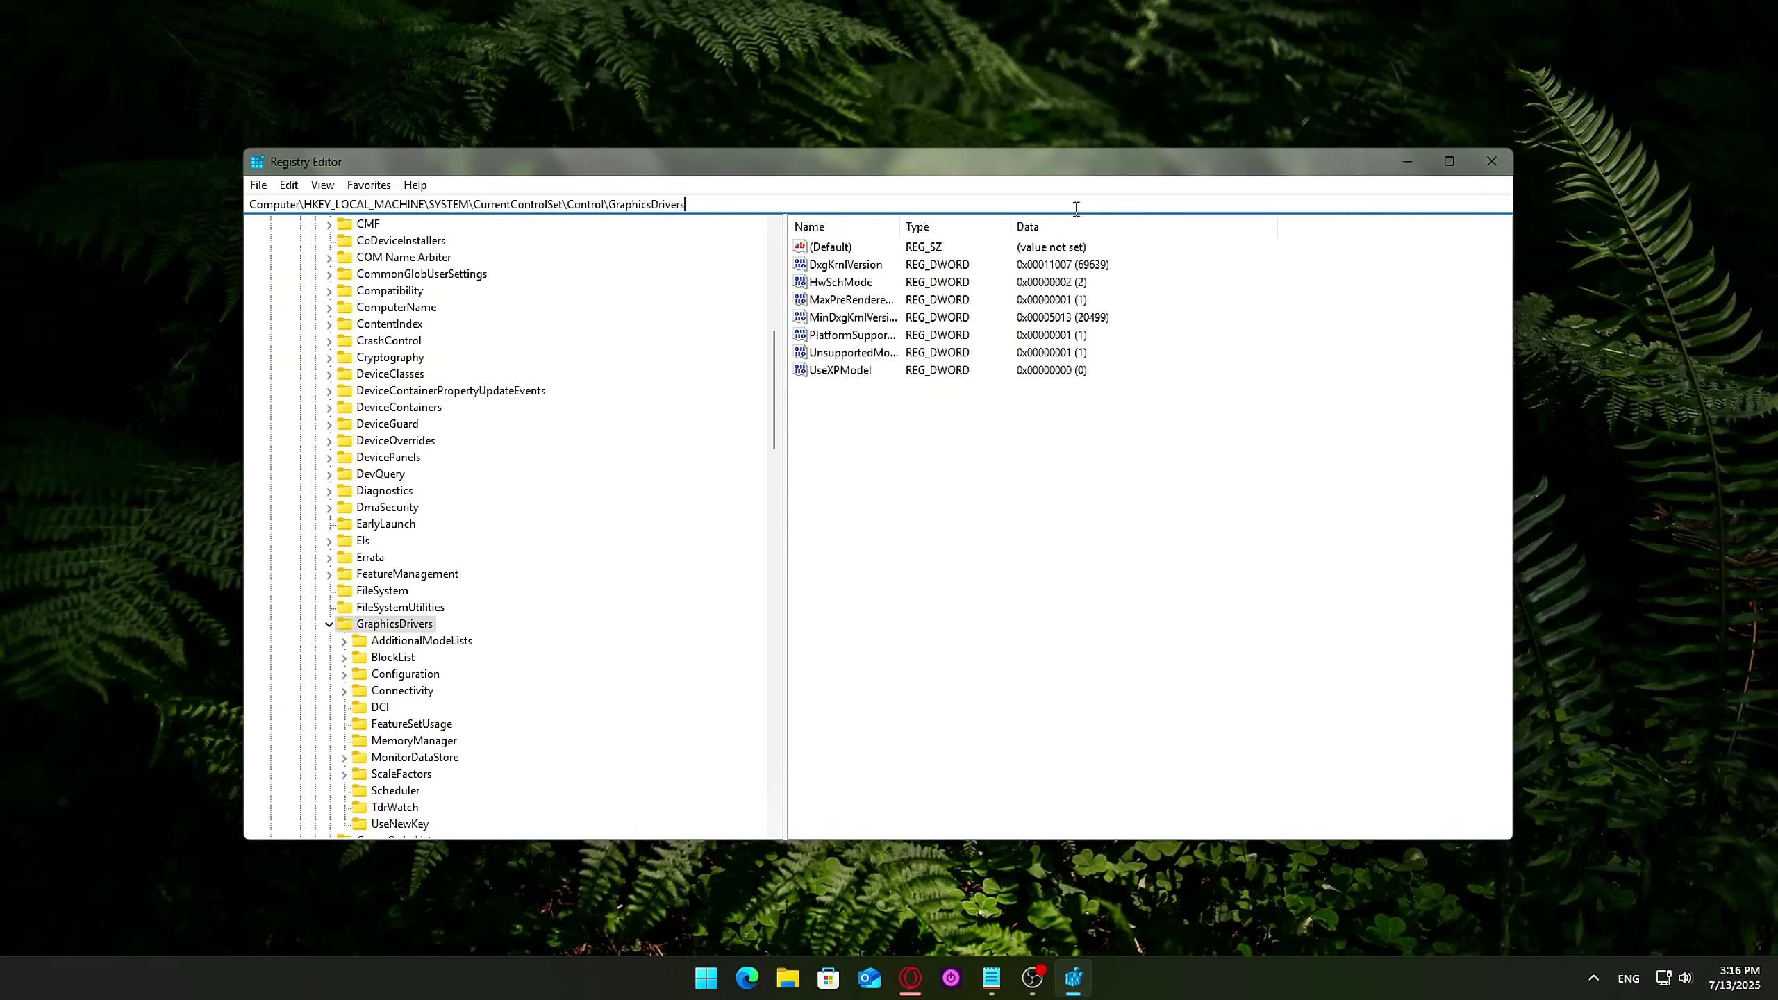
{"action": "key", "text": "Return"}
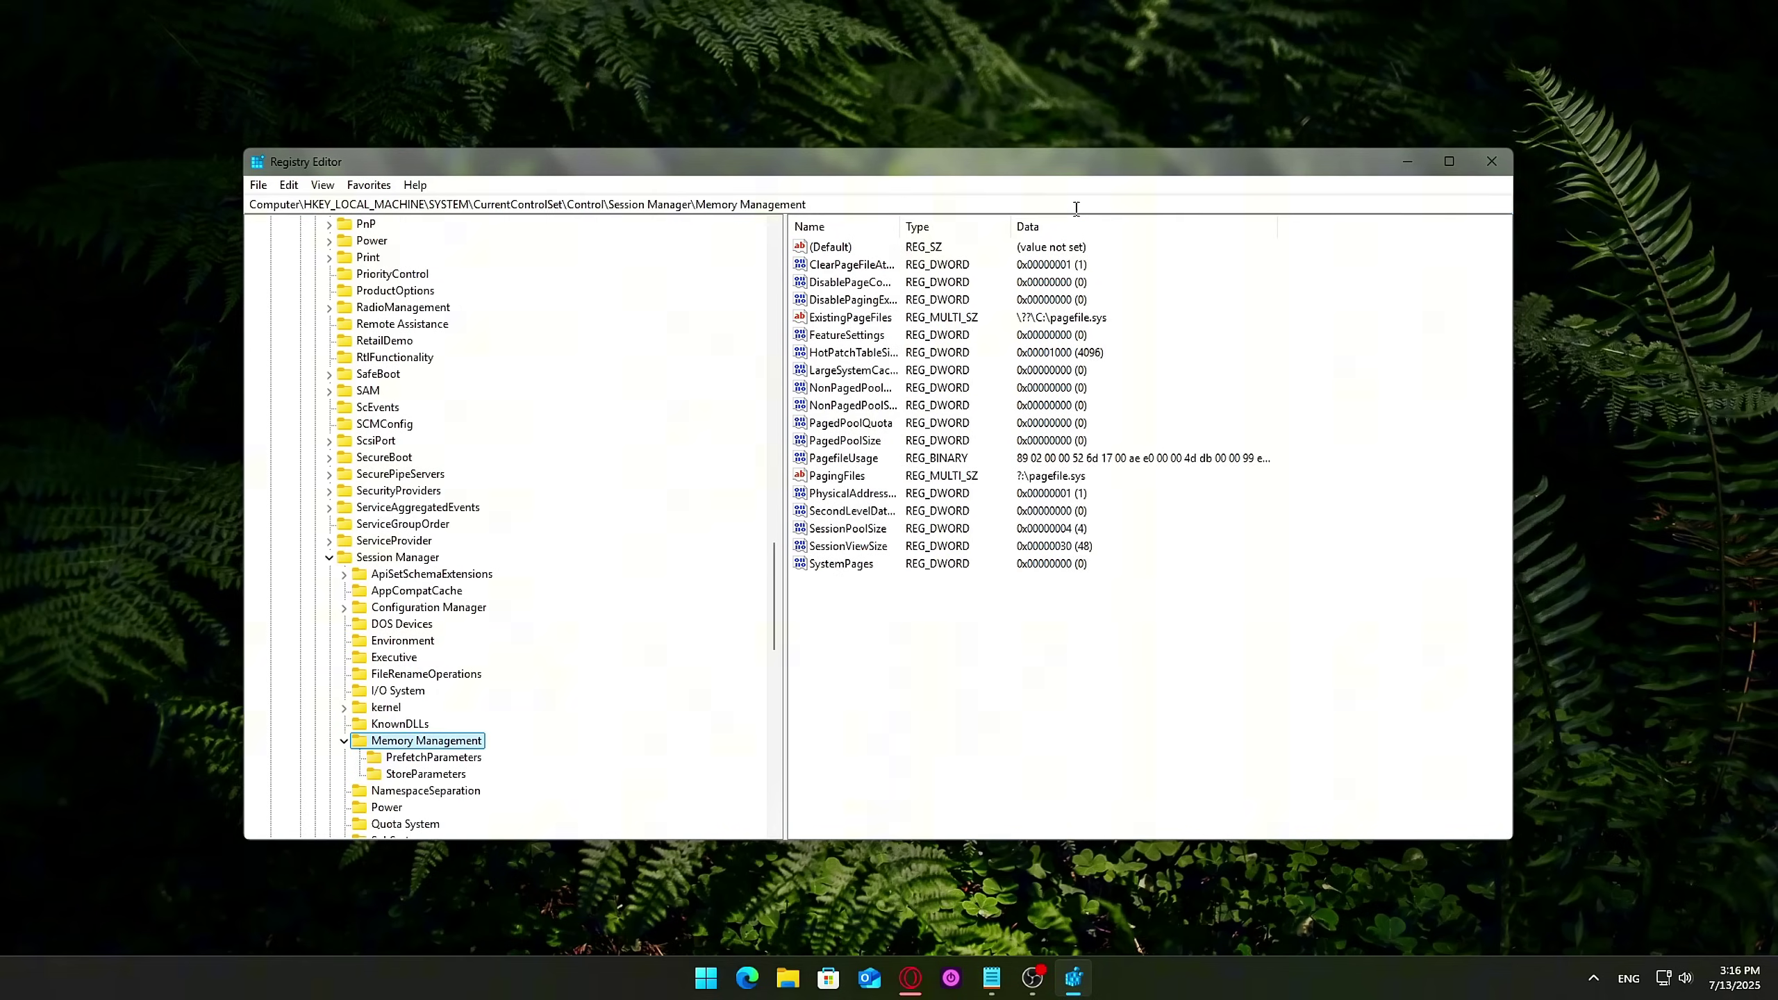
Change DisablePagingExecutive's value data to 1
{"action": "double_click", "coordinate": [857, 306]}
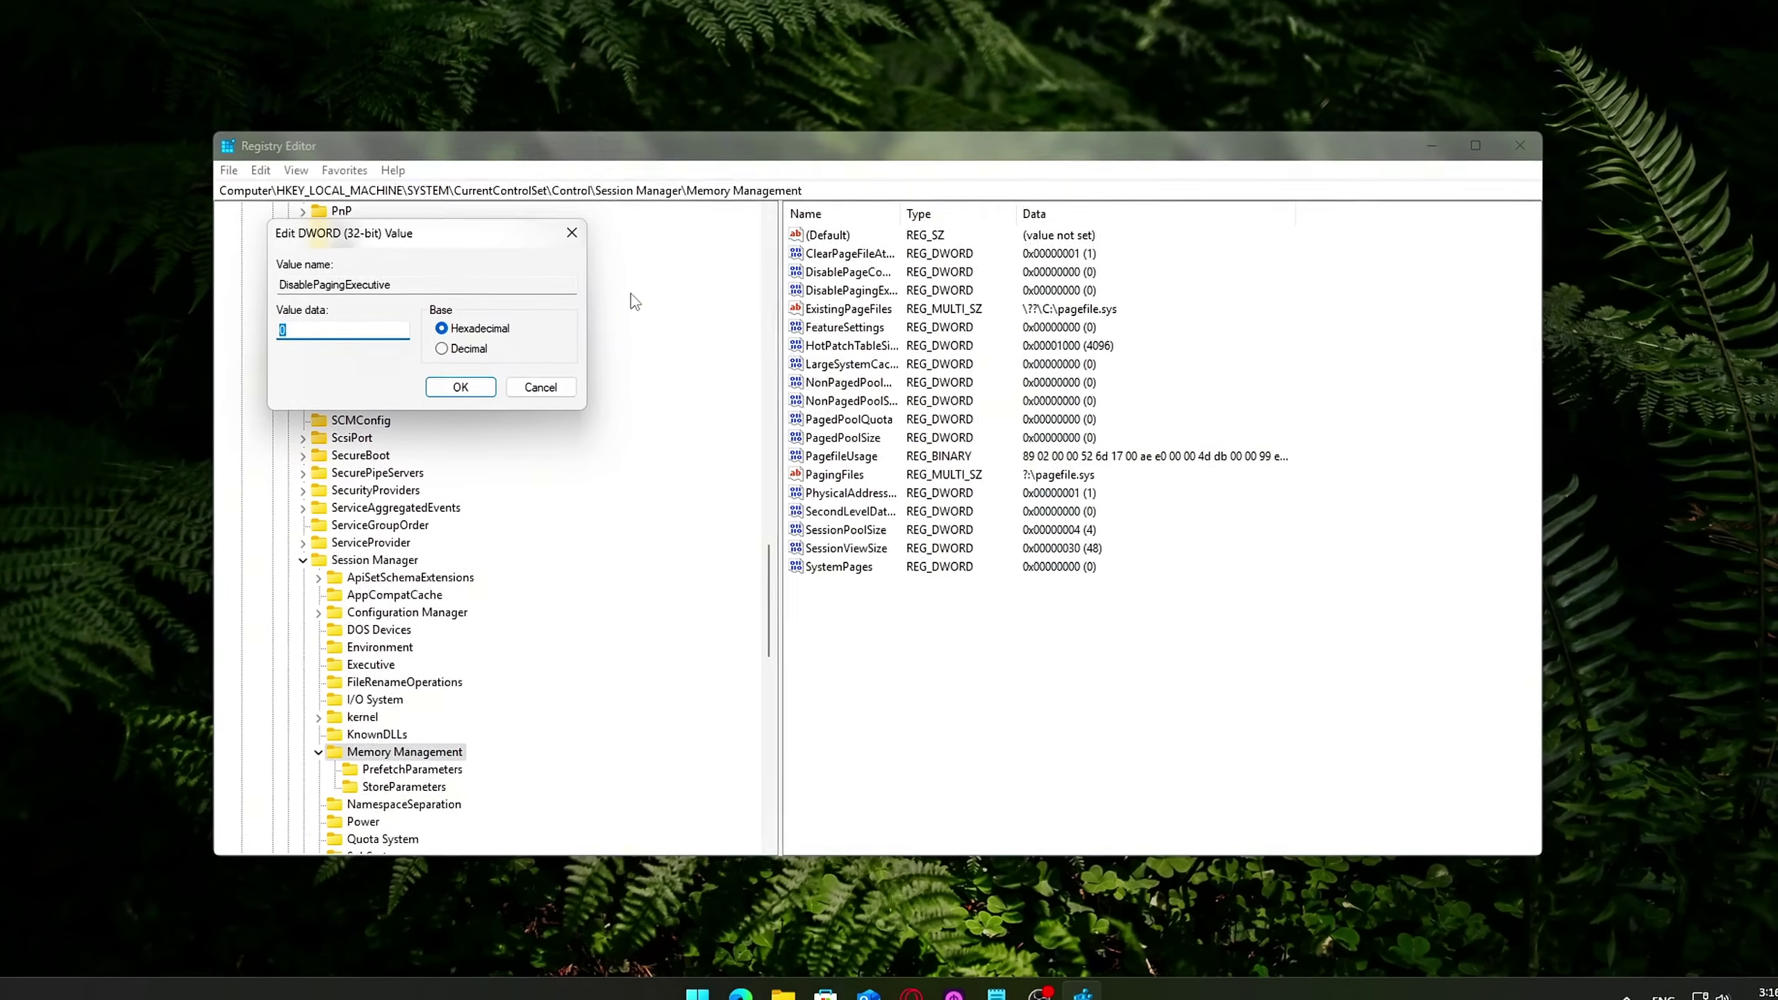
{"action": "left_click_drag", "start_coordinate": [435, 242], "coordinate": [1139, 344]}
{"action": "type", "text": "1"}
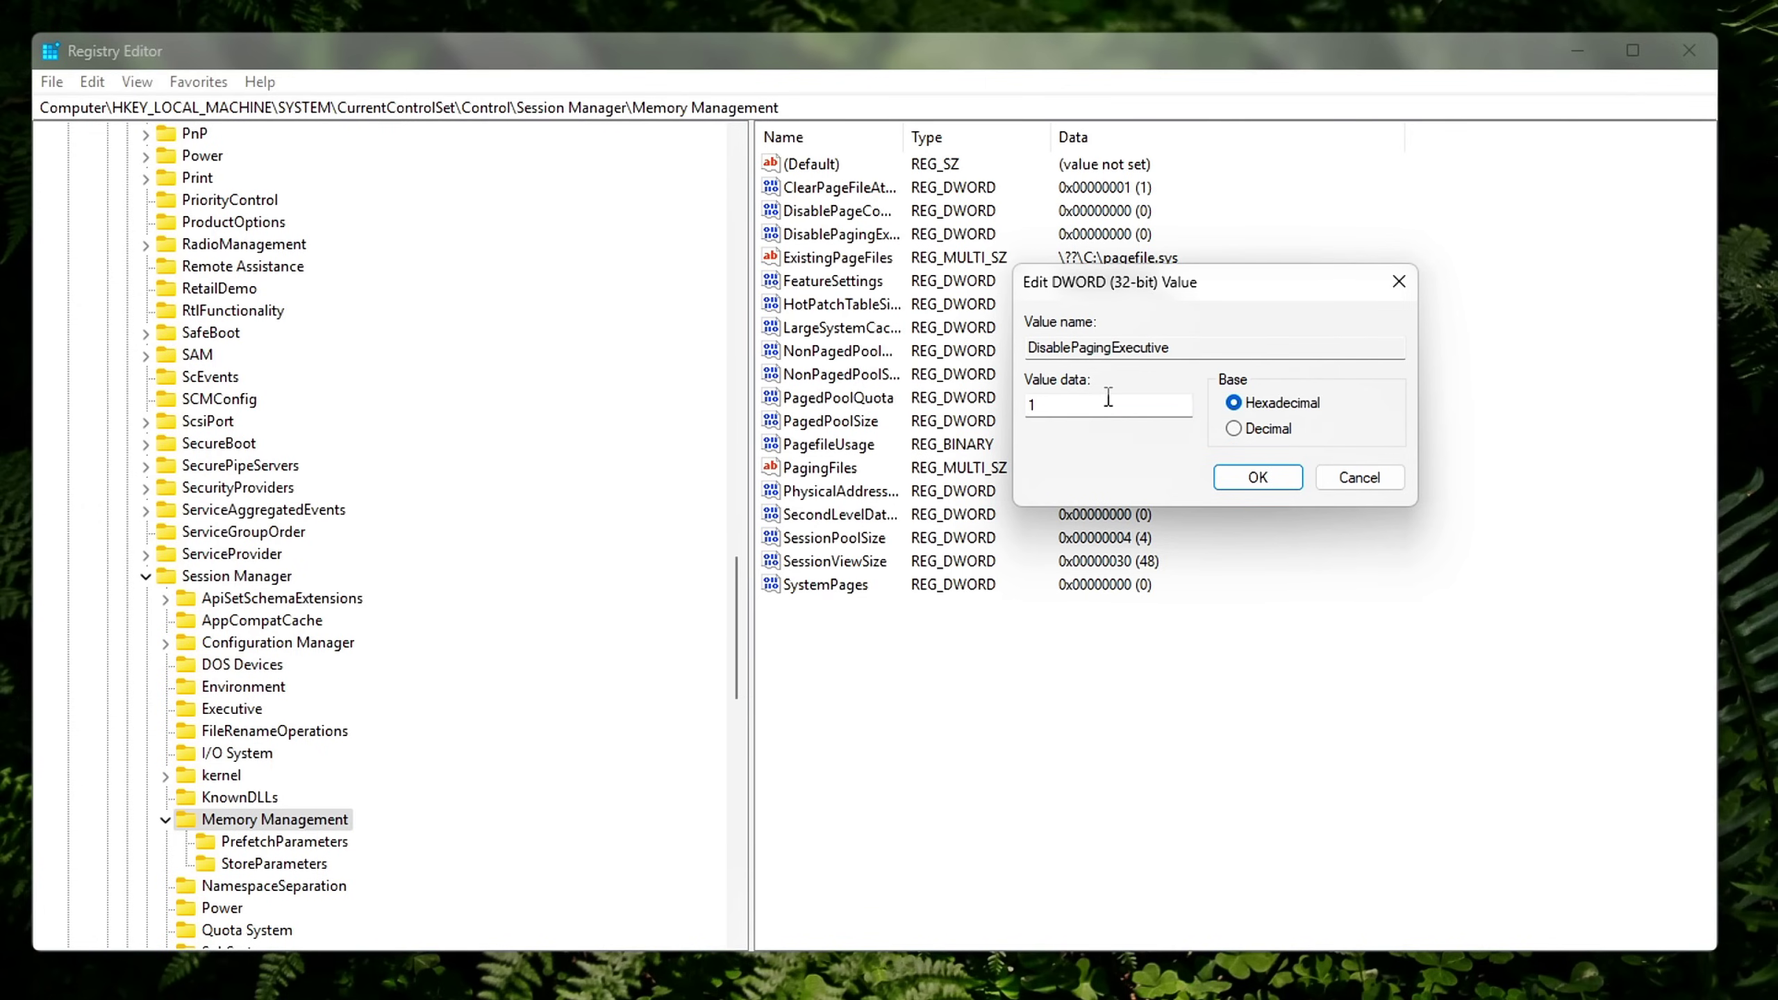
{"action": "left_click", "coordinate": [1258, 478]}
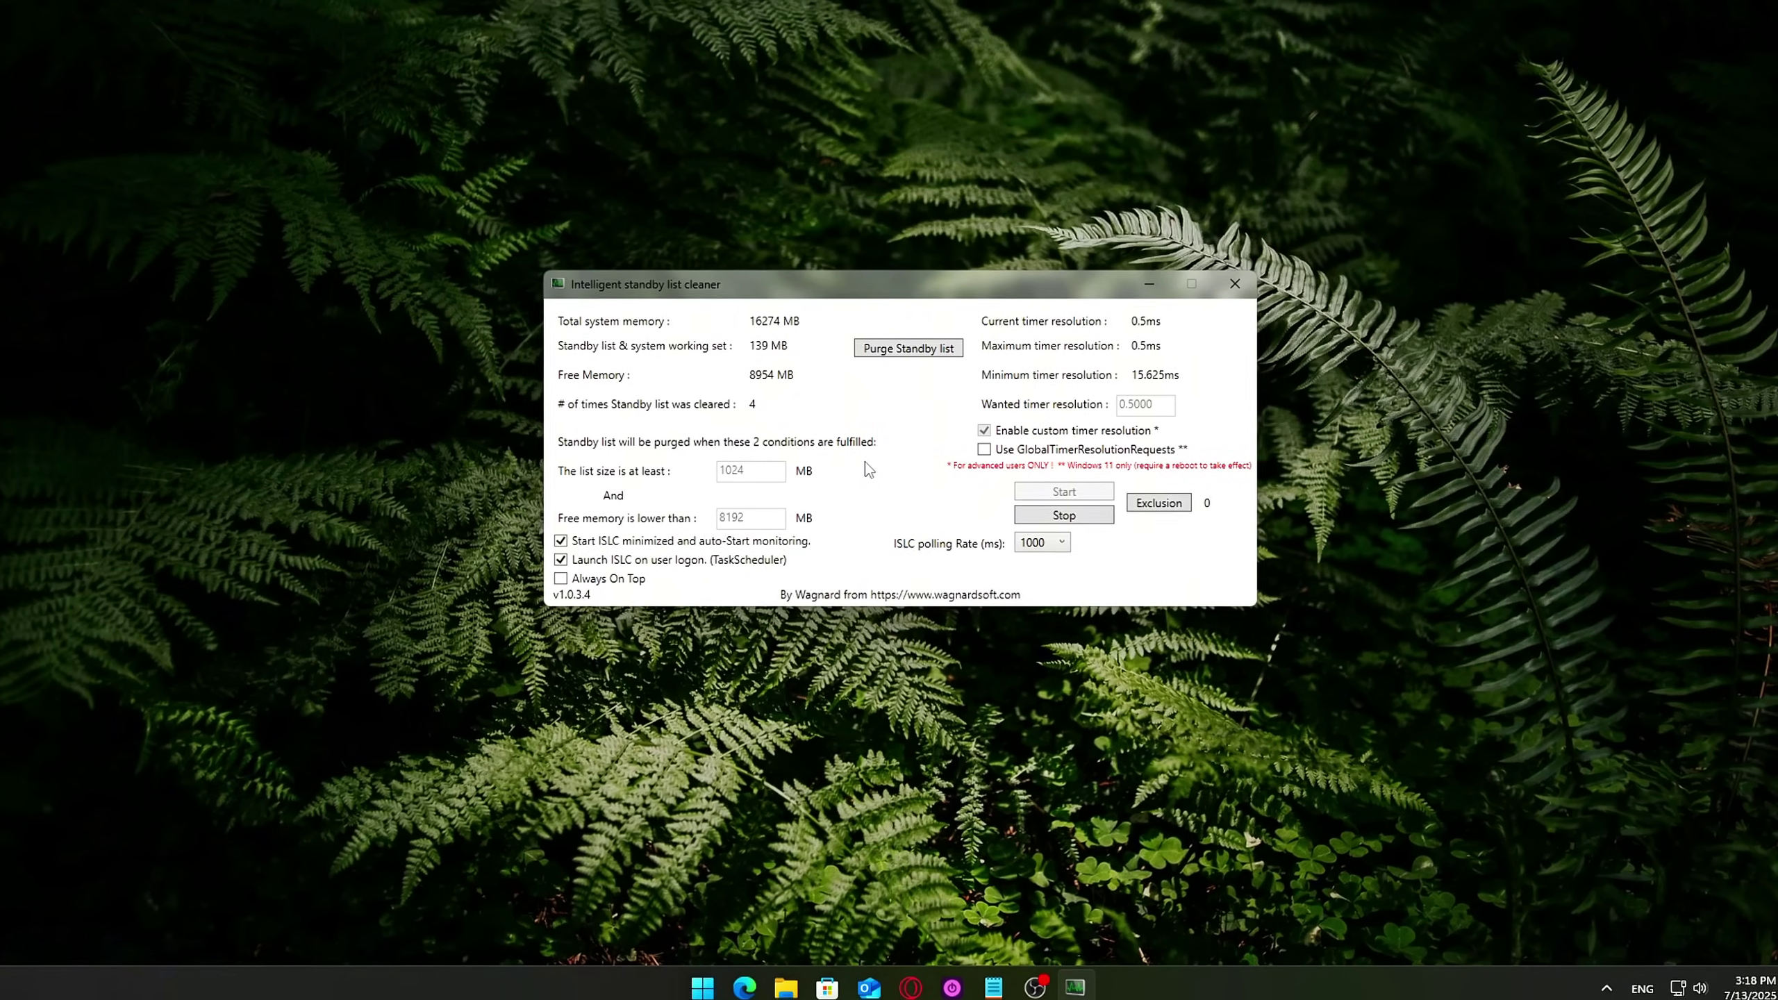
Stop ISLC monitoring and edit the free-memory threshold, entering 4048 then 2048 MB
{"action": "left_click", "coordinate": [1065, 515]}
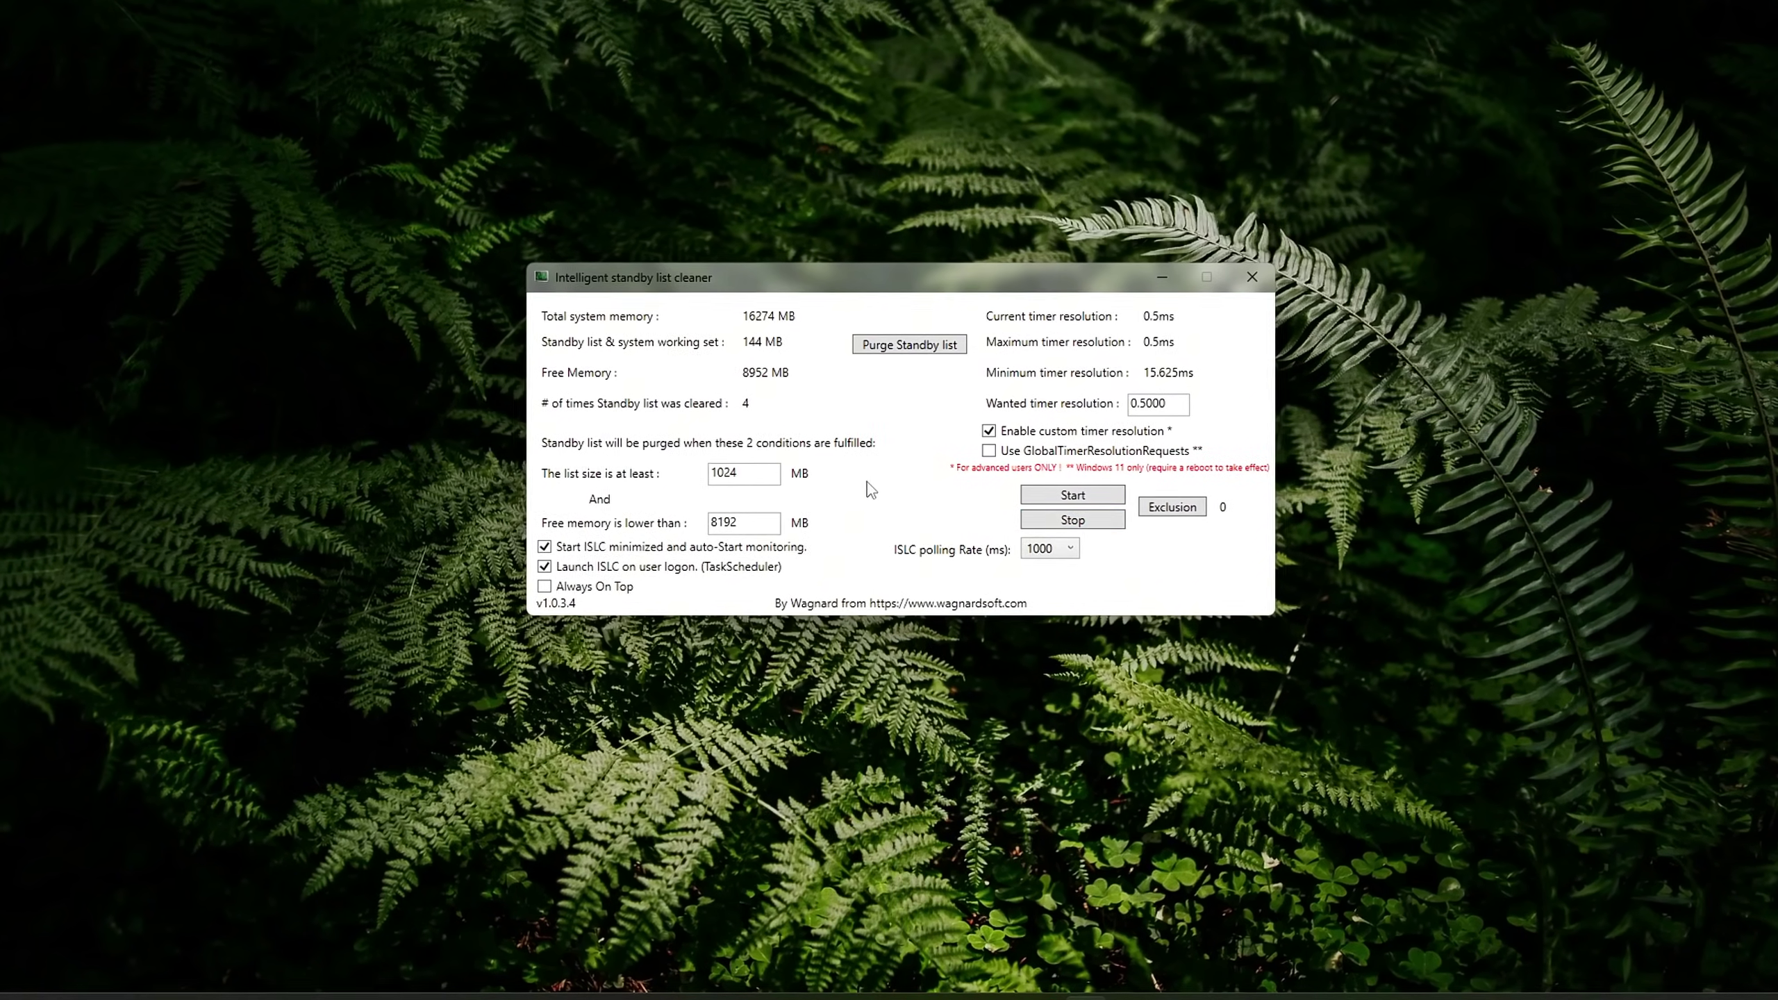
{"action": "double_click", "coordinate": [742, 474]}
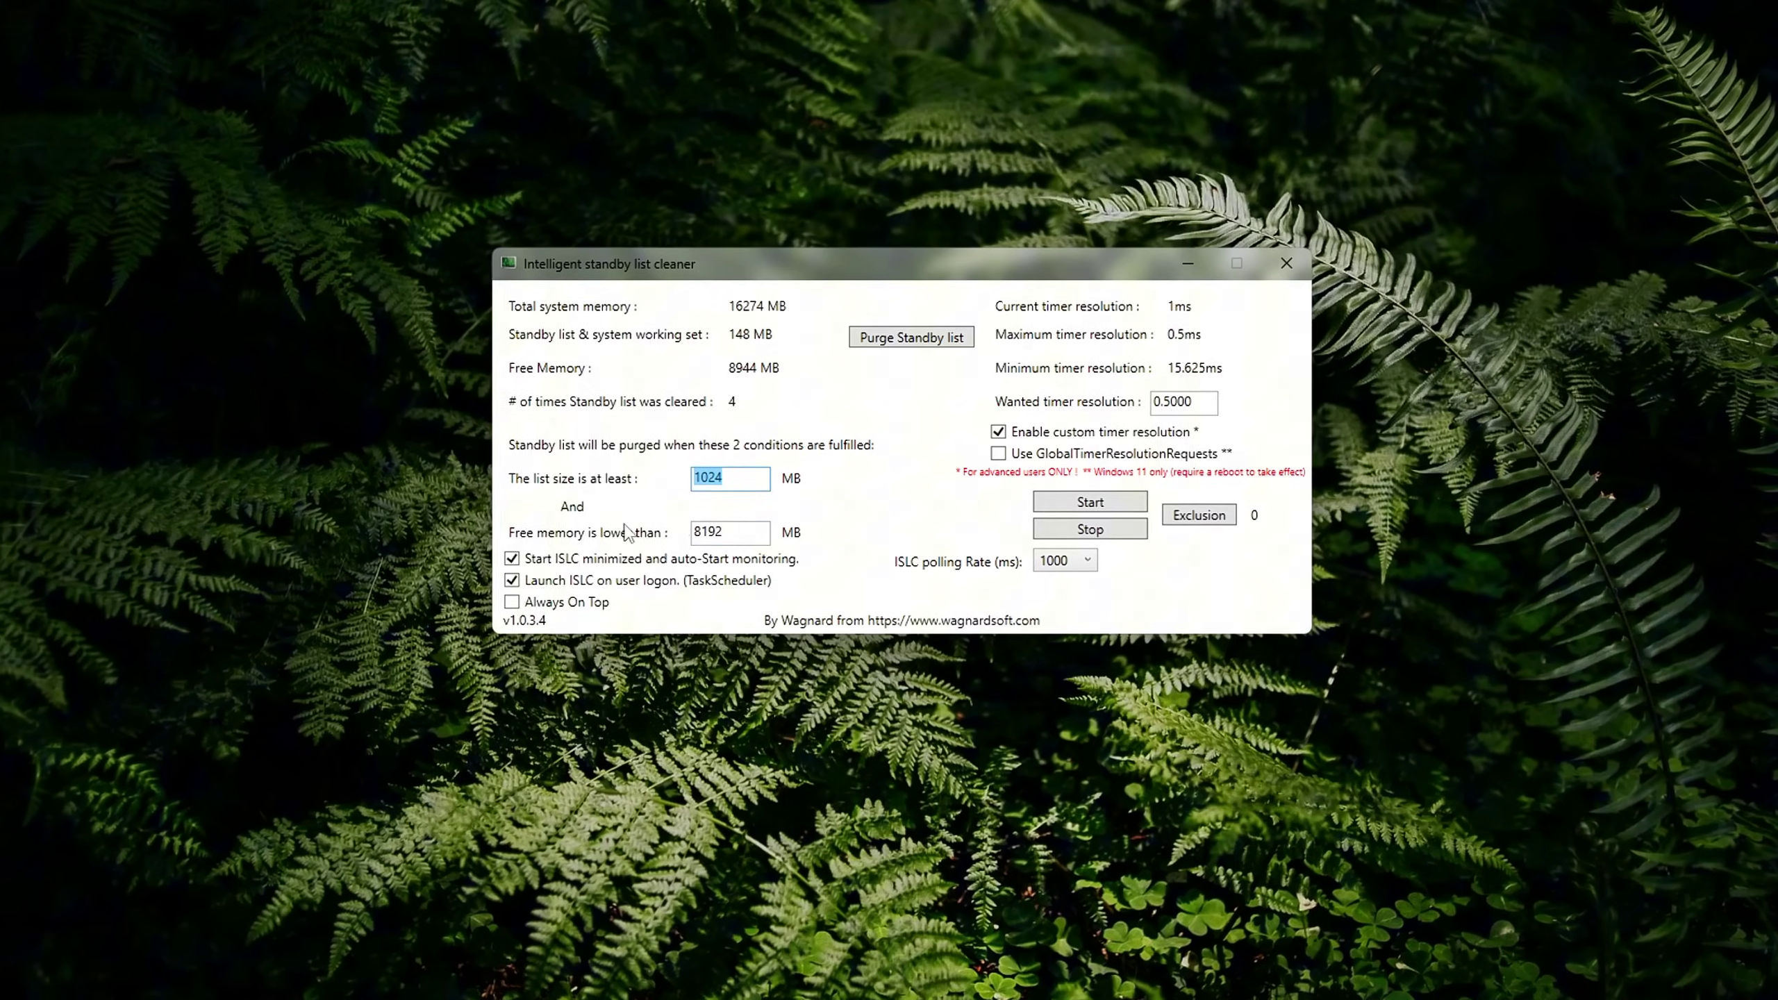
{"action": "double_click", "coordinate": [696, 532]}
{"action": "type", "text": "40"}
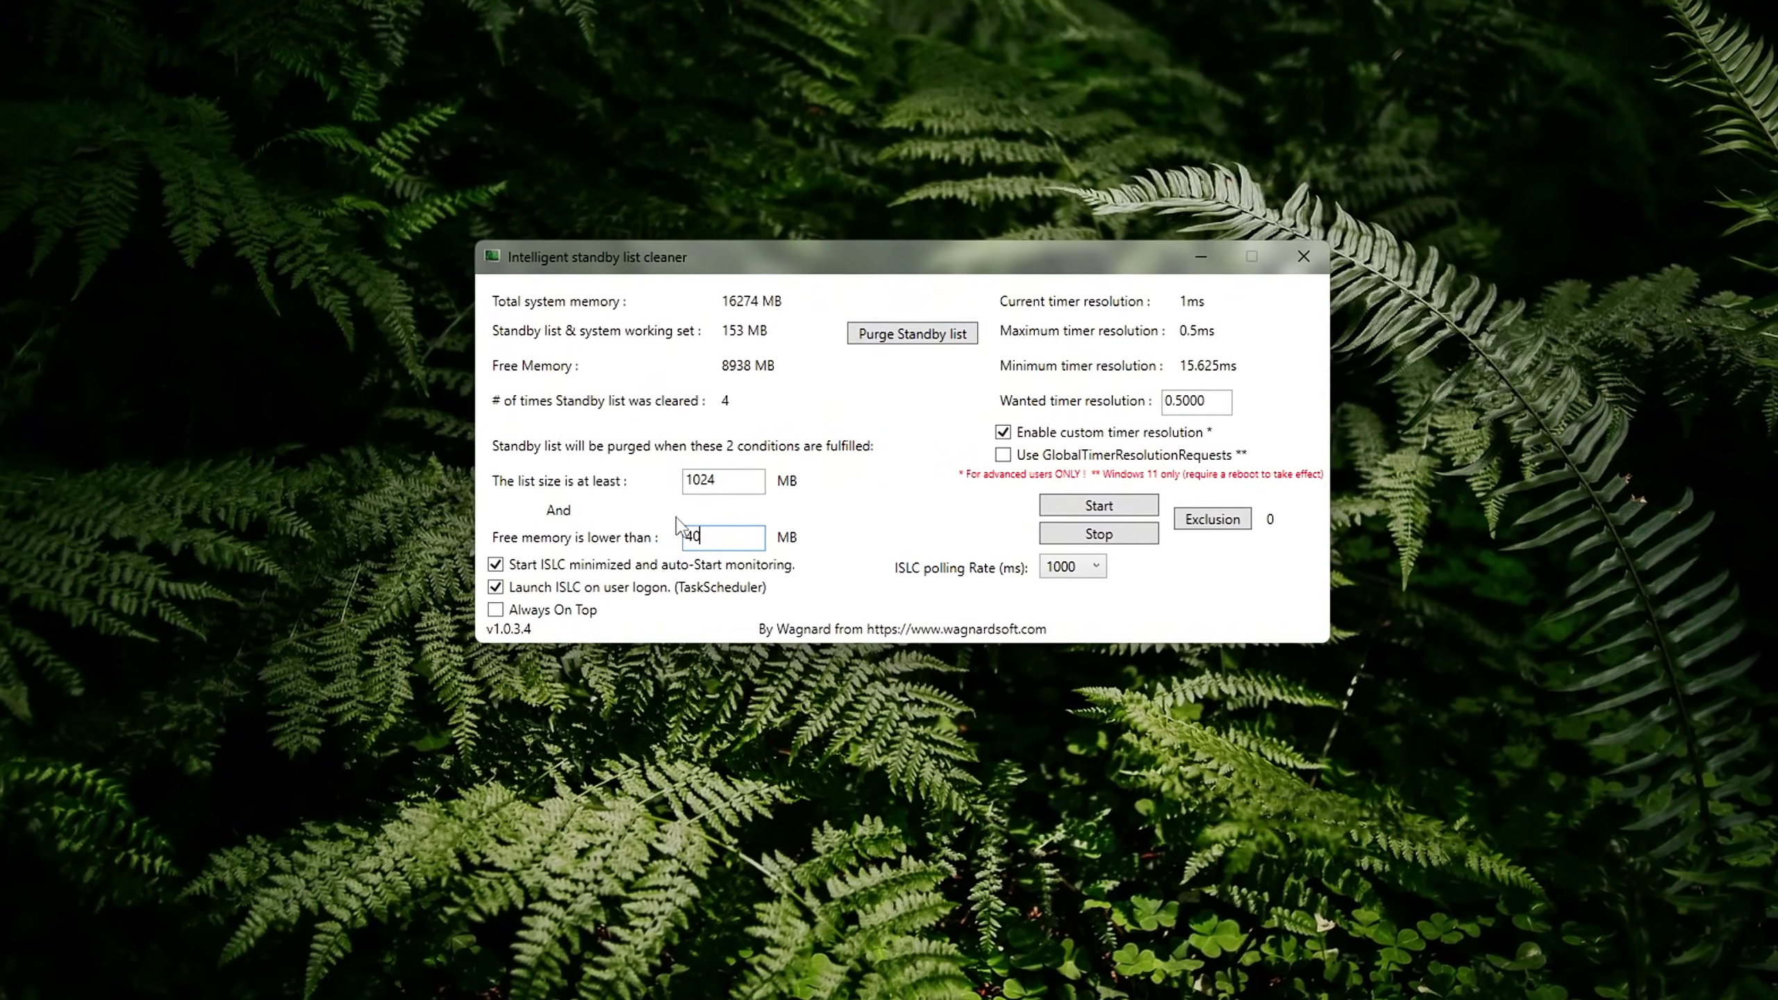
{"action": "type", "text": "48"}
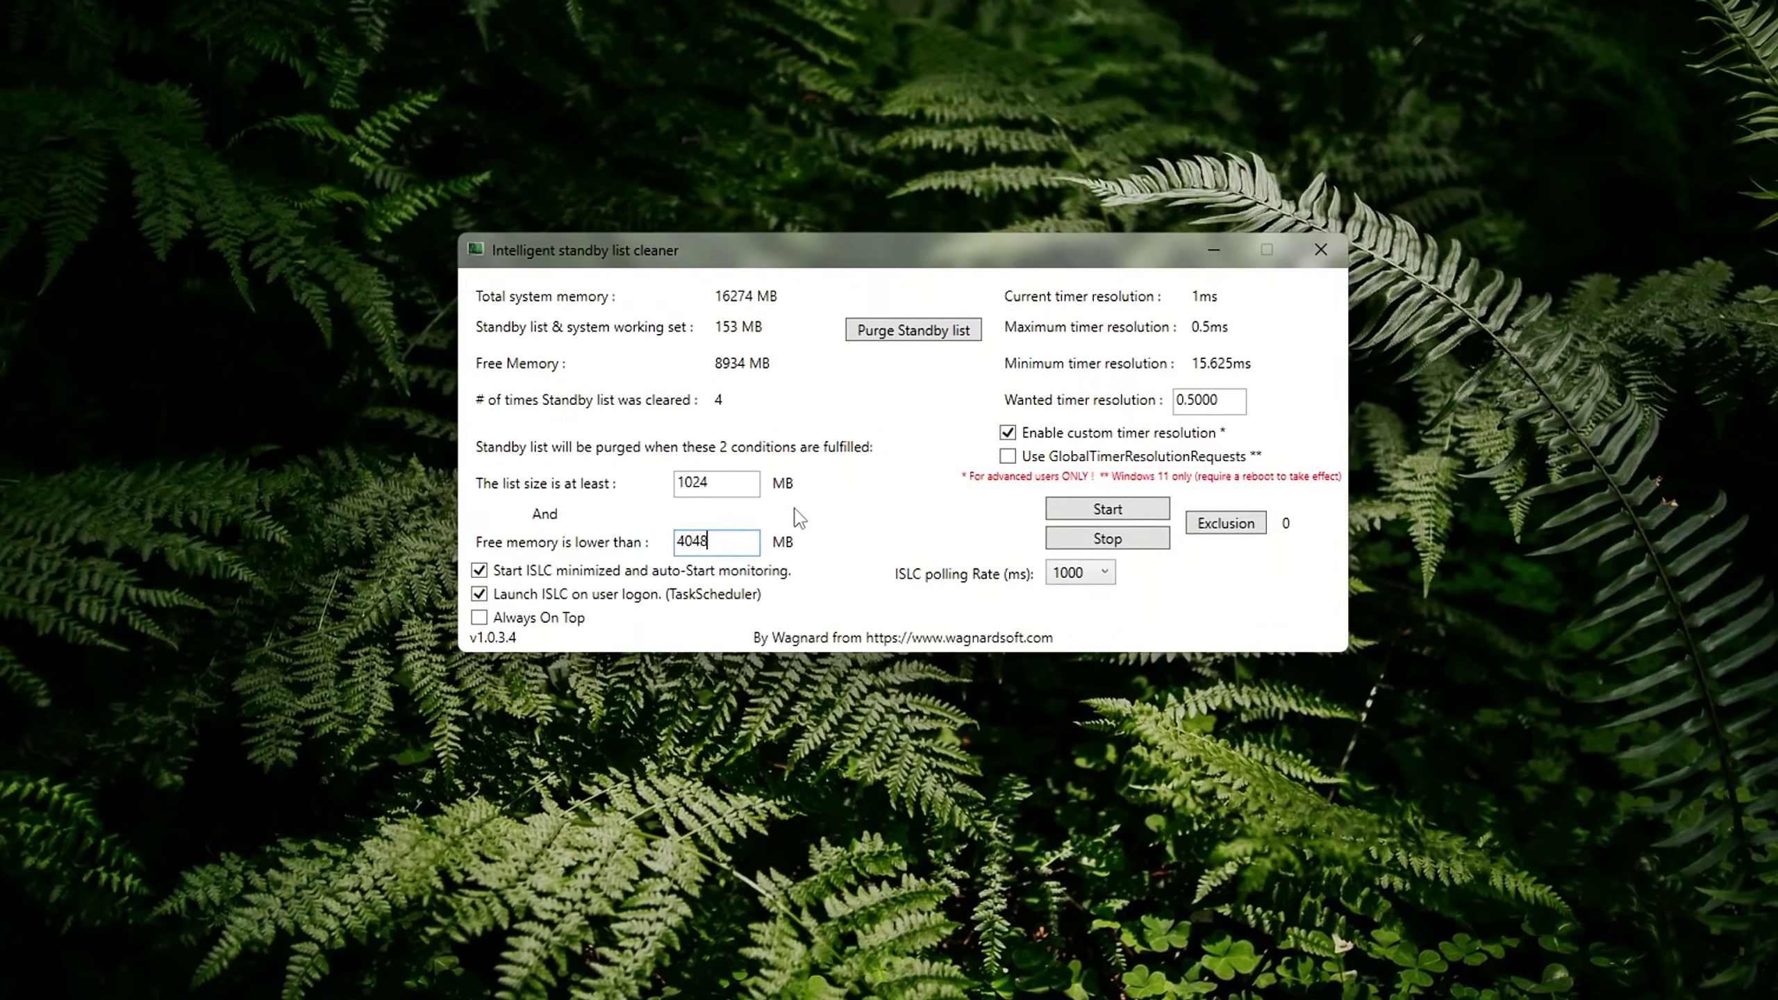
{"action": "double_click", "coordinate": [684, 545]}
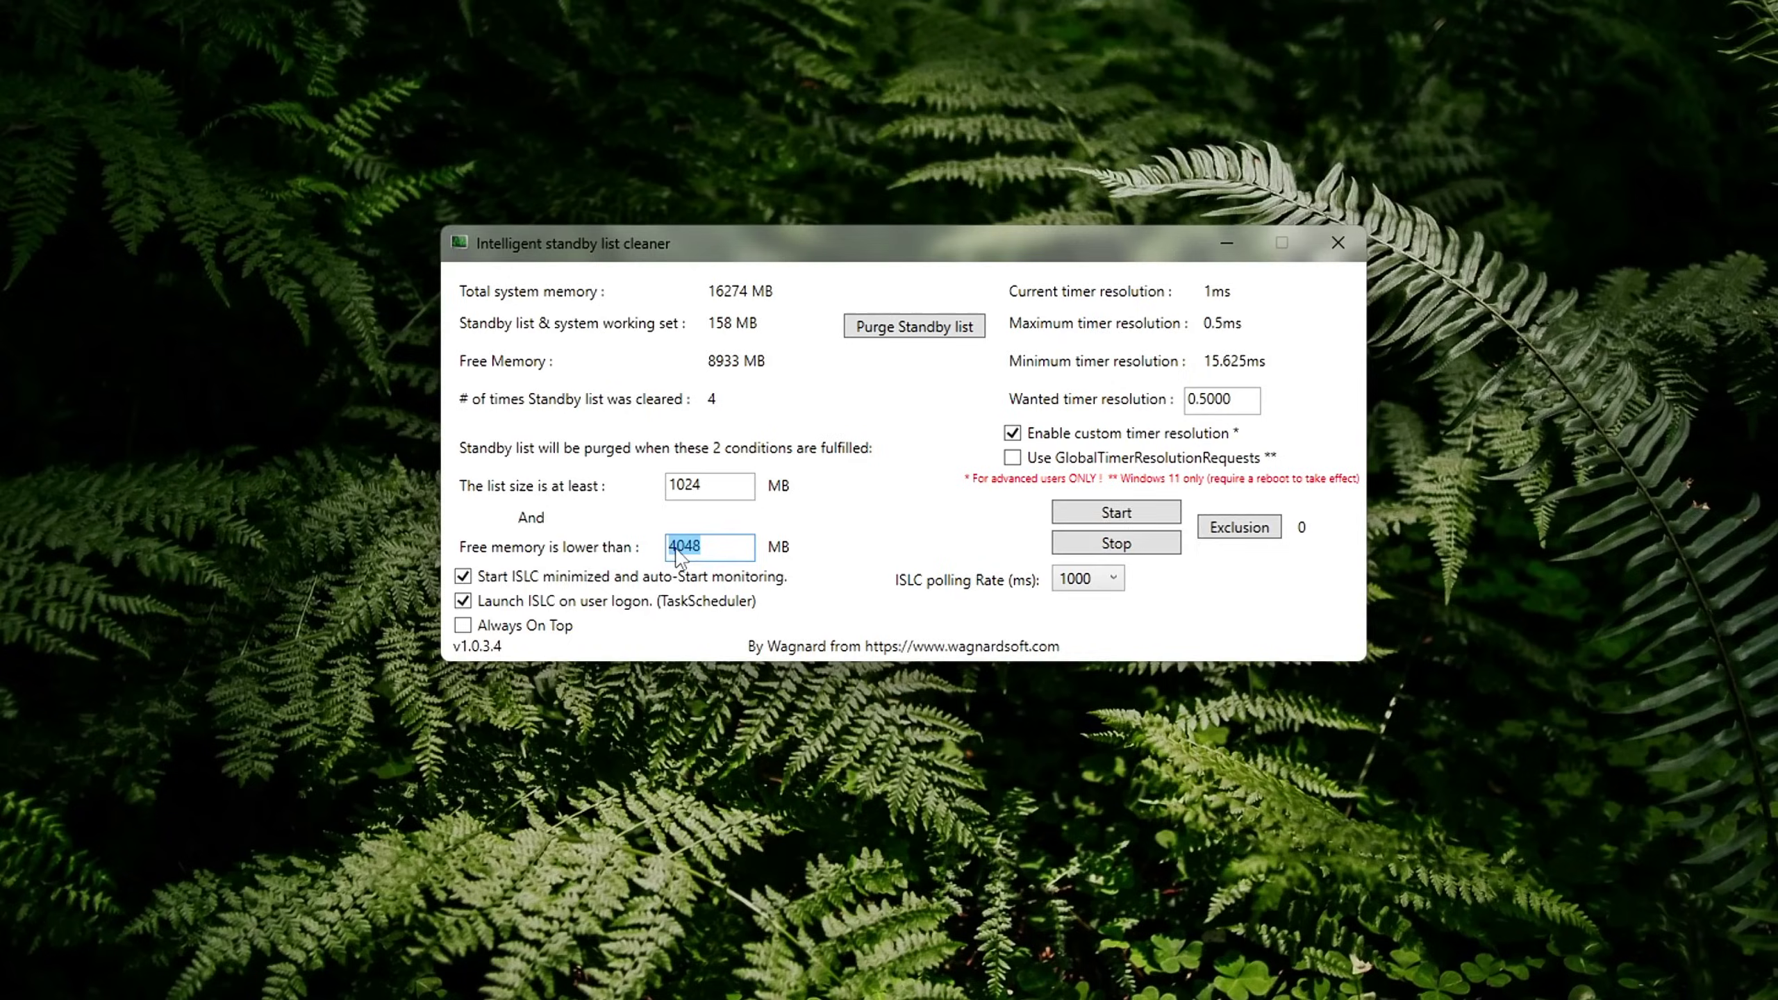
{"action": "type", "text": "2048"}
{"action": "key", "text": "ctrl+a"}
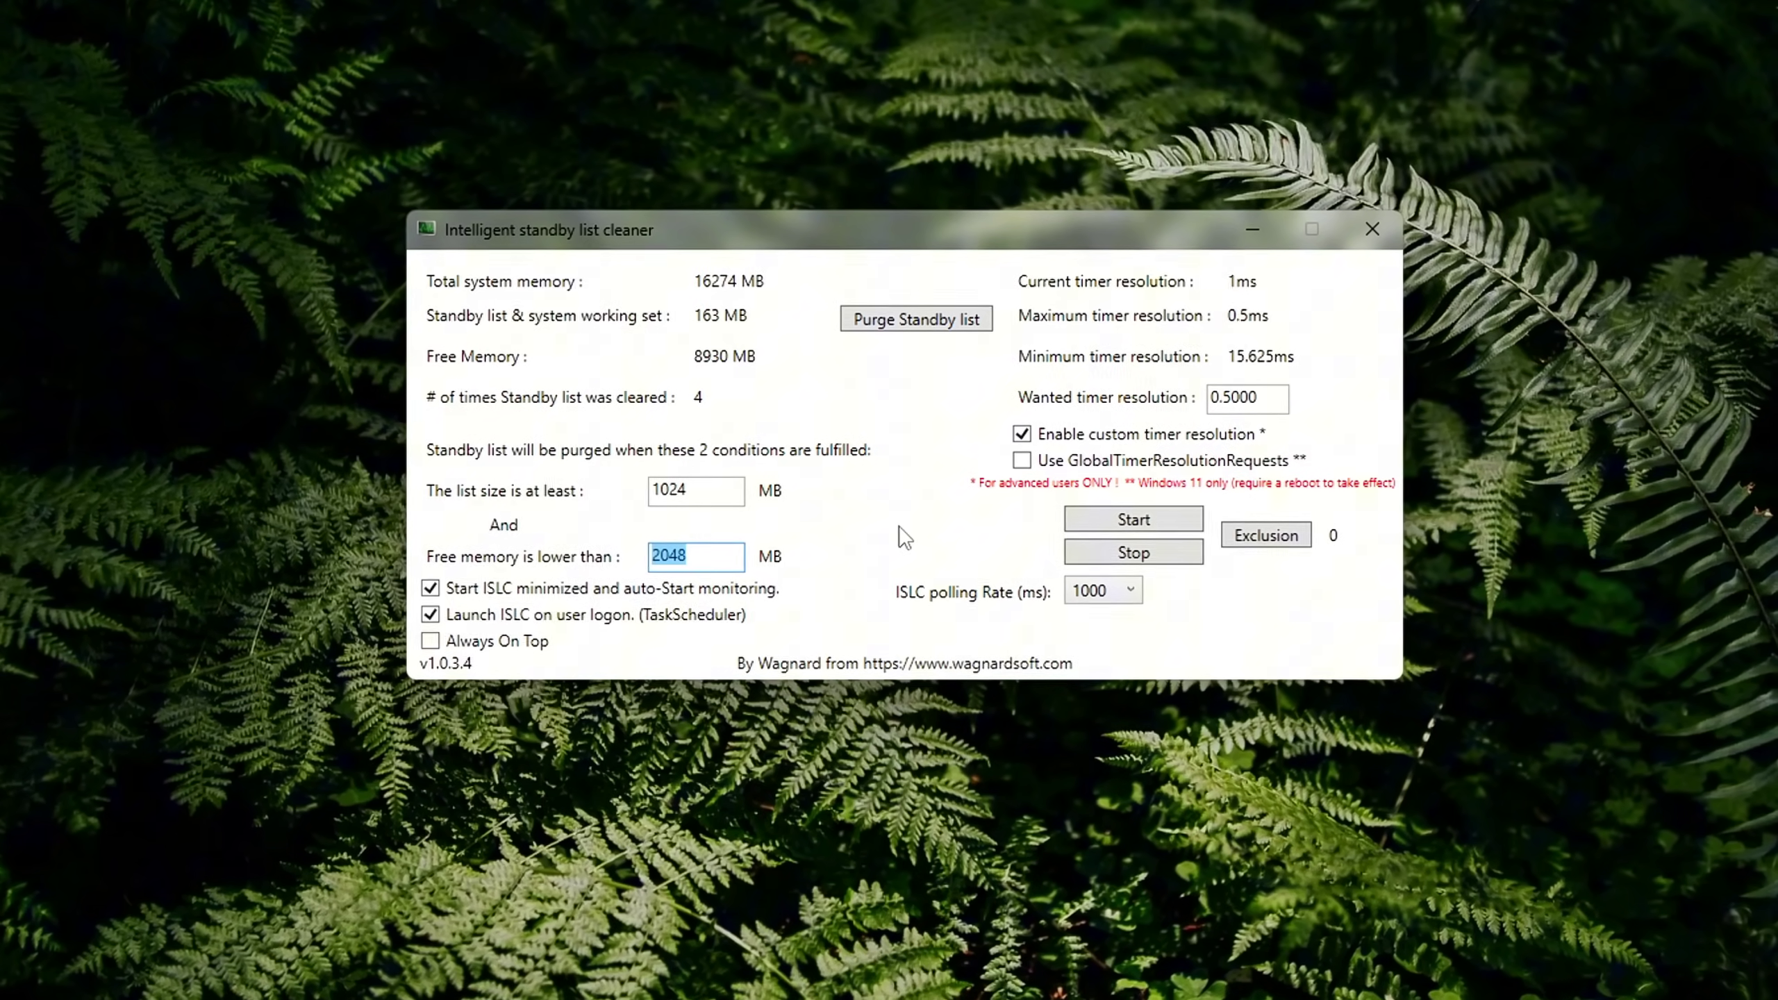
Toggle start-minimized/auto-start monitoring and launch-at-logon off and back on, leaving both enabled
{"action": "left_click", "coordinate": [617, 588]}
{"action": "left_click", "coordinate": [616, 589]}
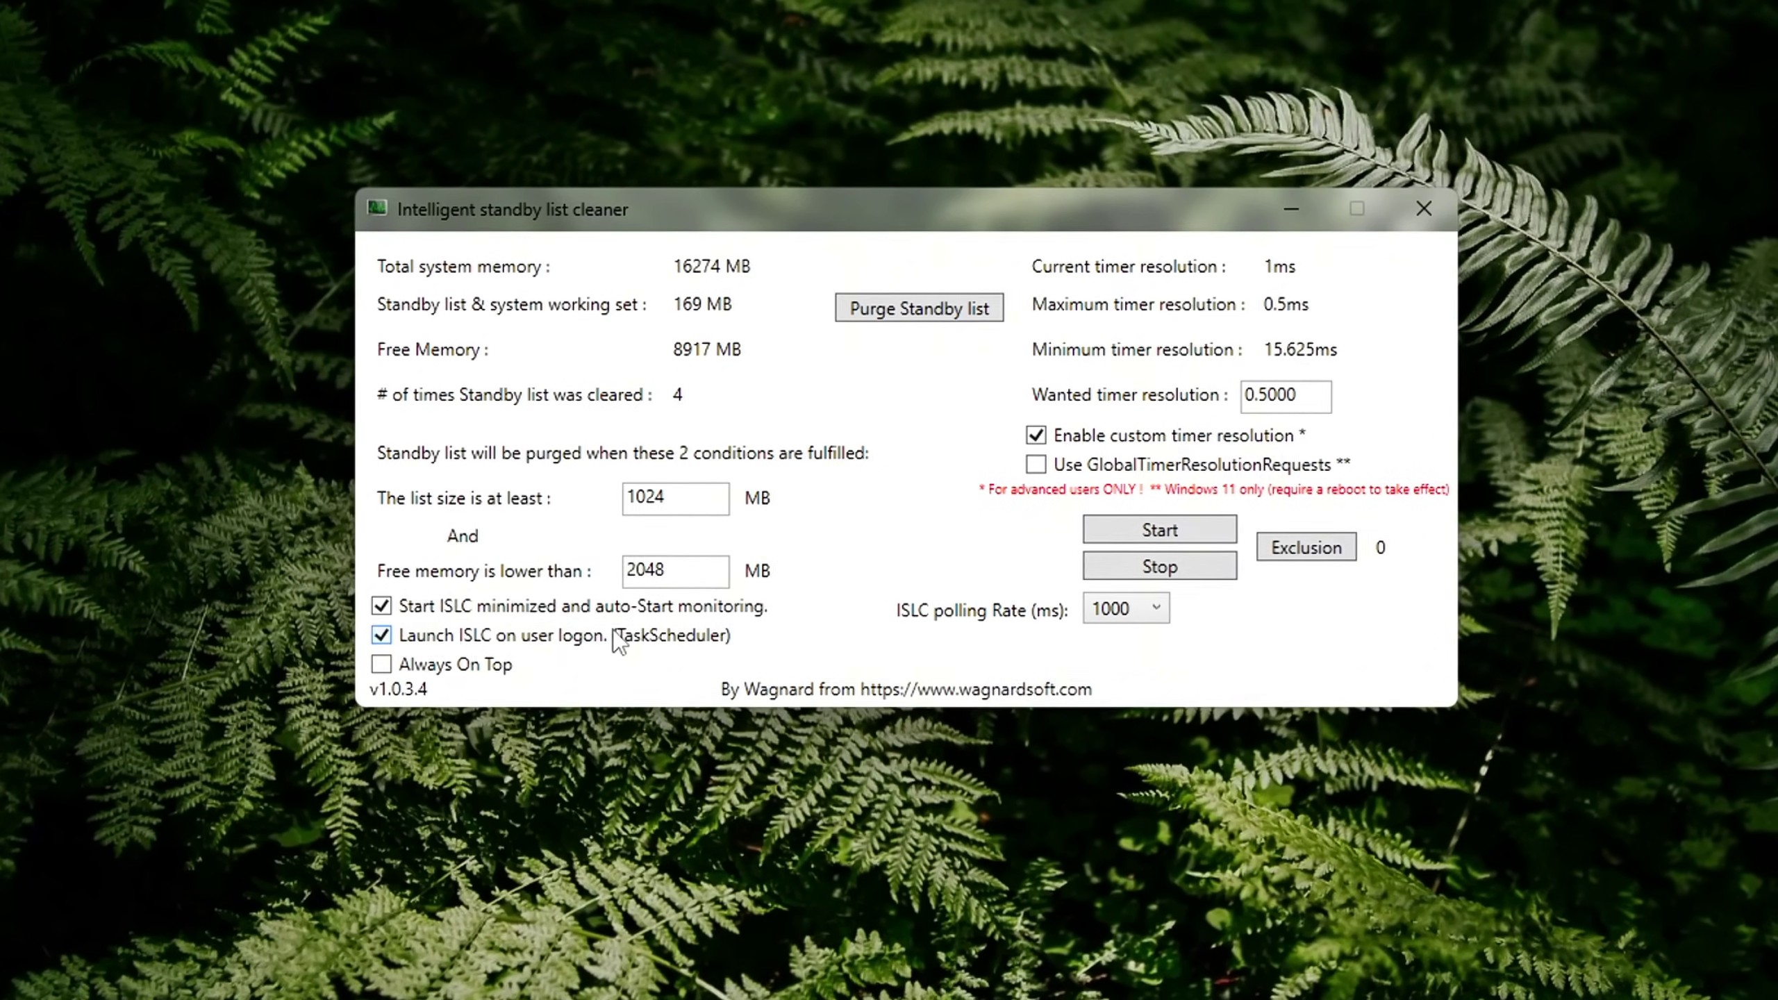
{"action": "left_click", "coordinate": [614, 630]}
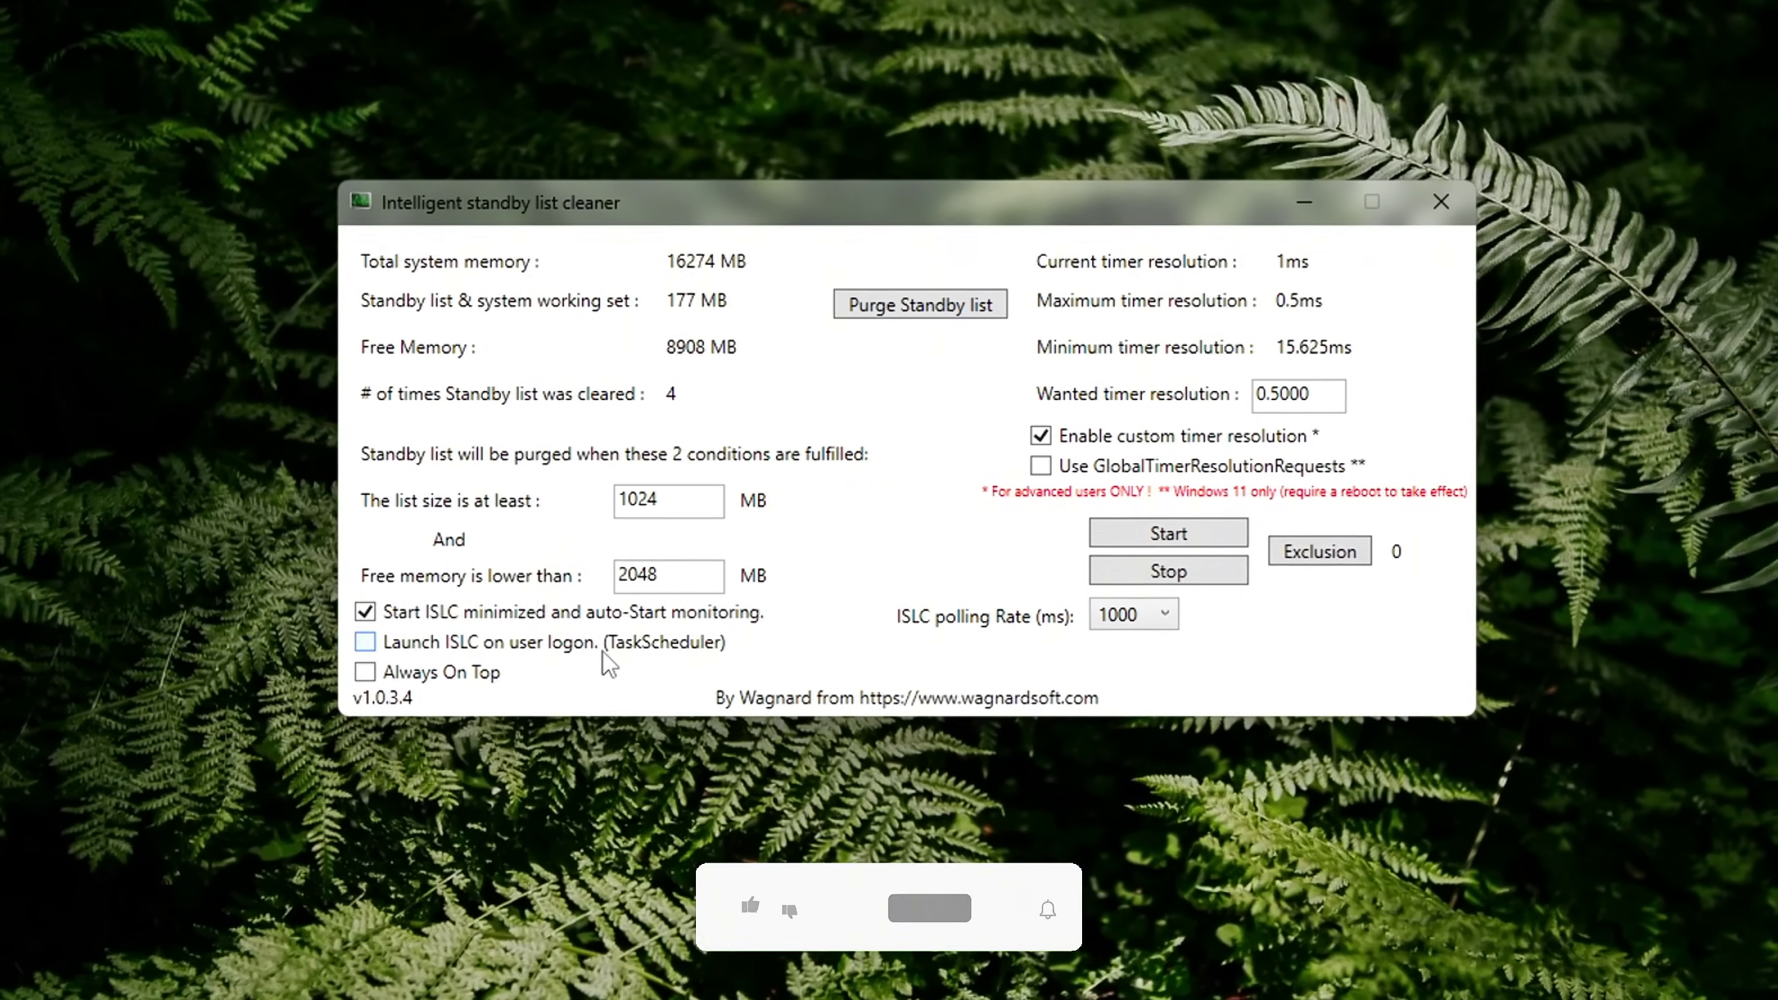
{"action": "left_click", "coordinate": [607, 653]}
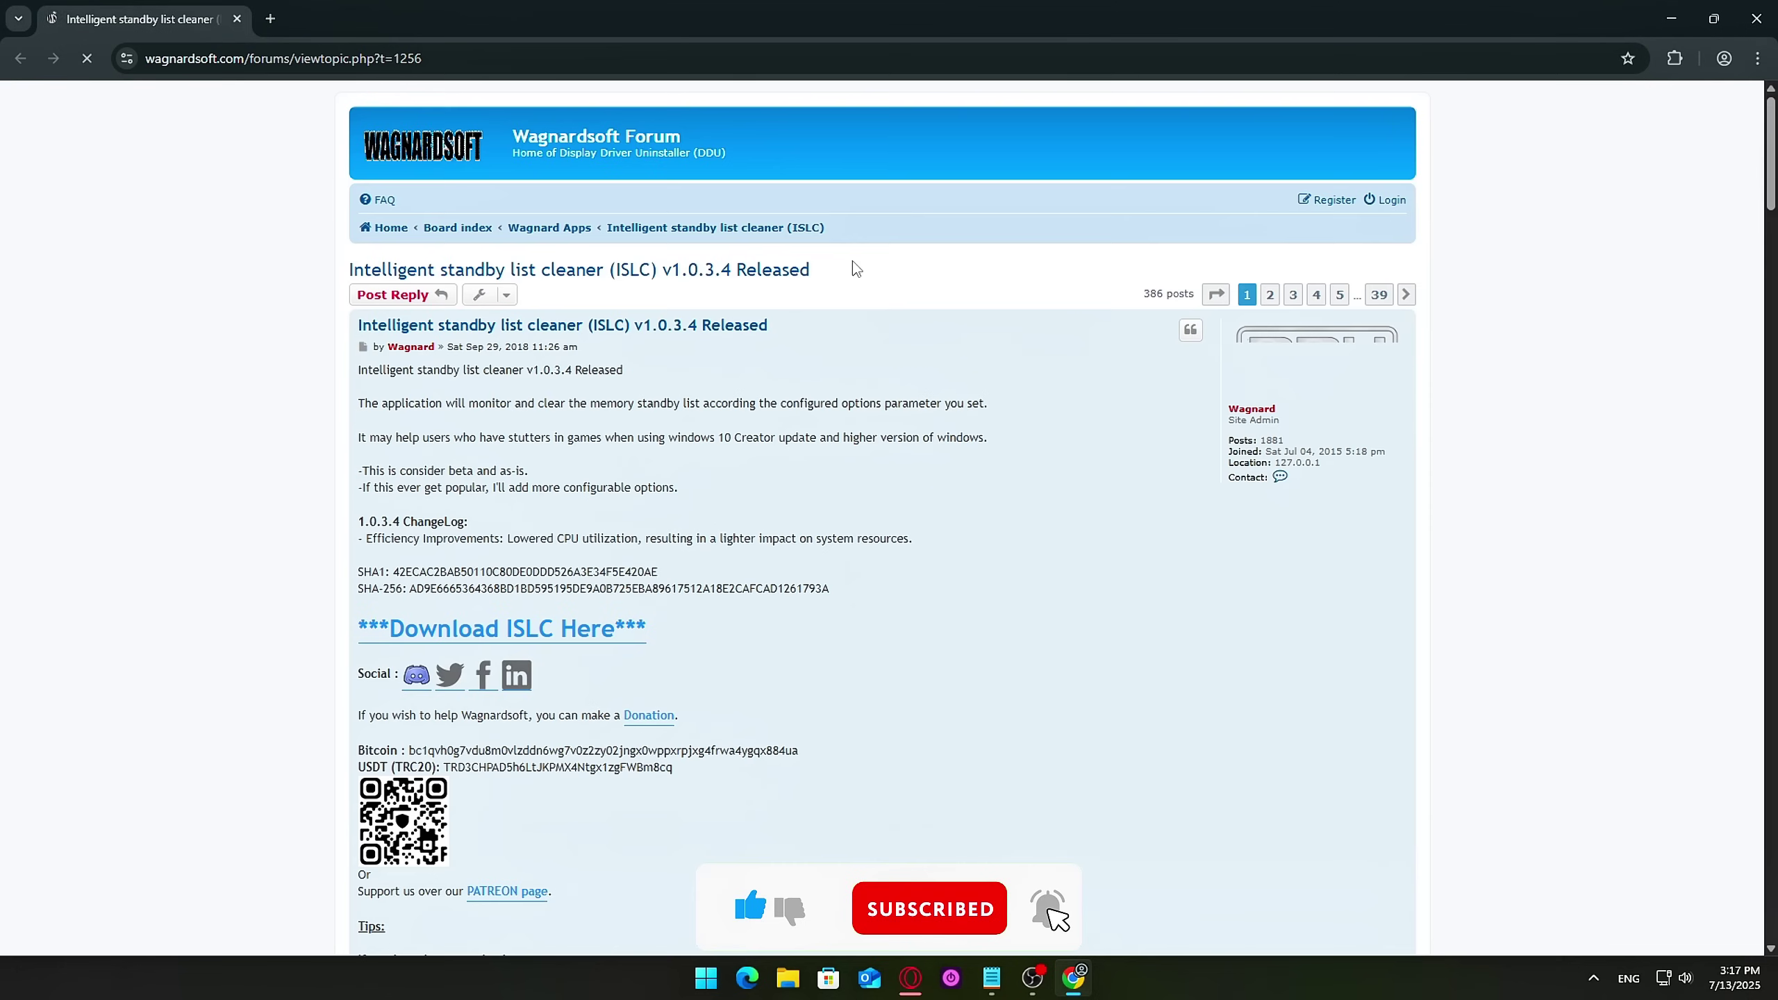
{"action": "scroll", "coordinate": [856, 268], "scroll_direction": "down", "scroll_amount": 3}
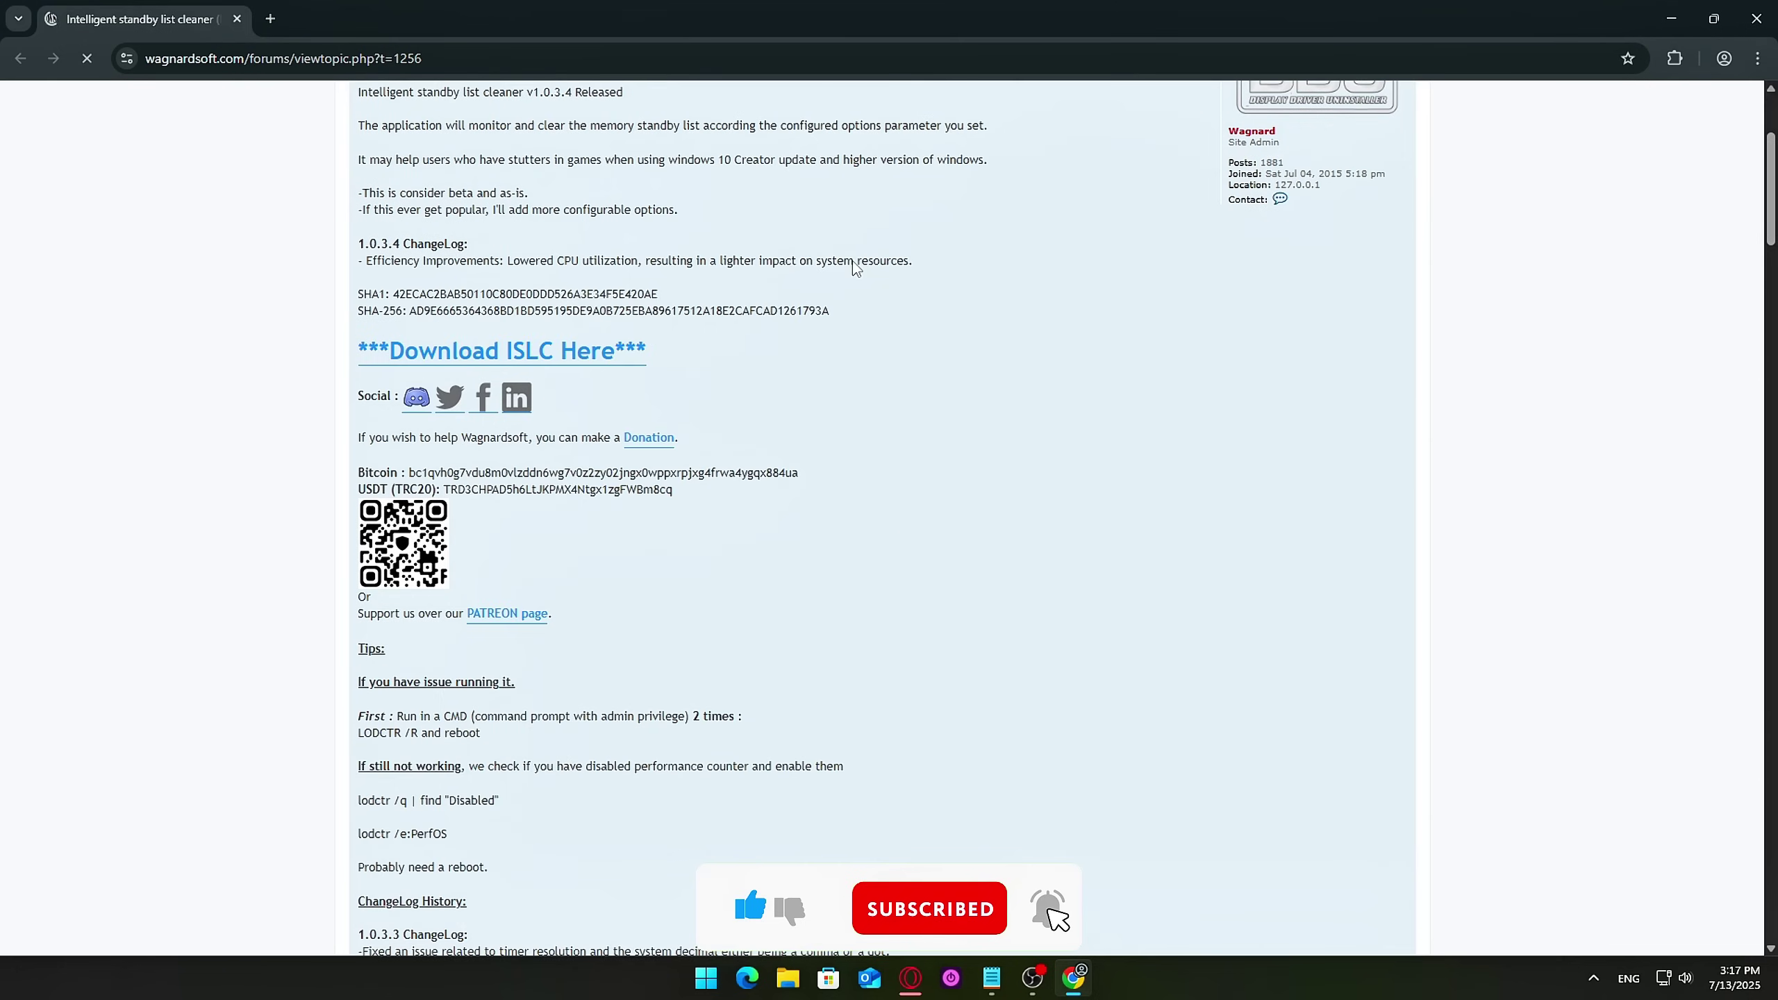
{"action": "scroll", "coordinate": [832, 567], "scroll_direction": "up", "scroll_amount": 4}
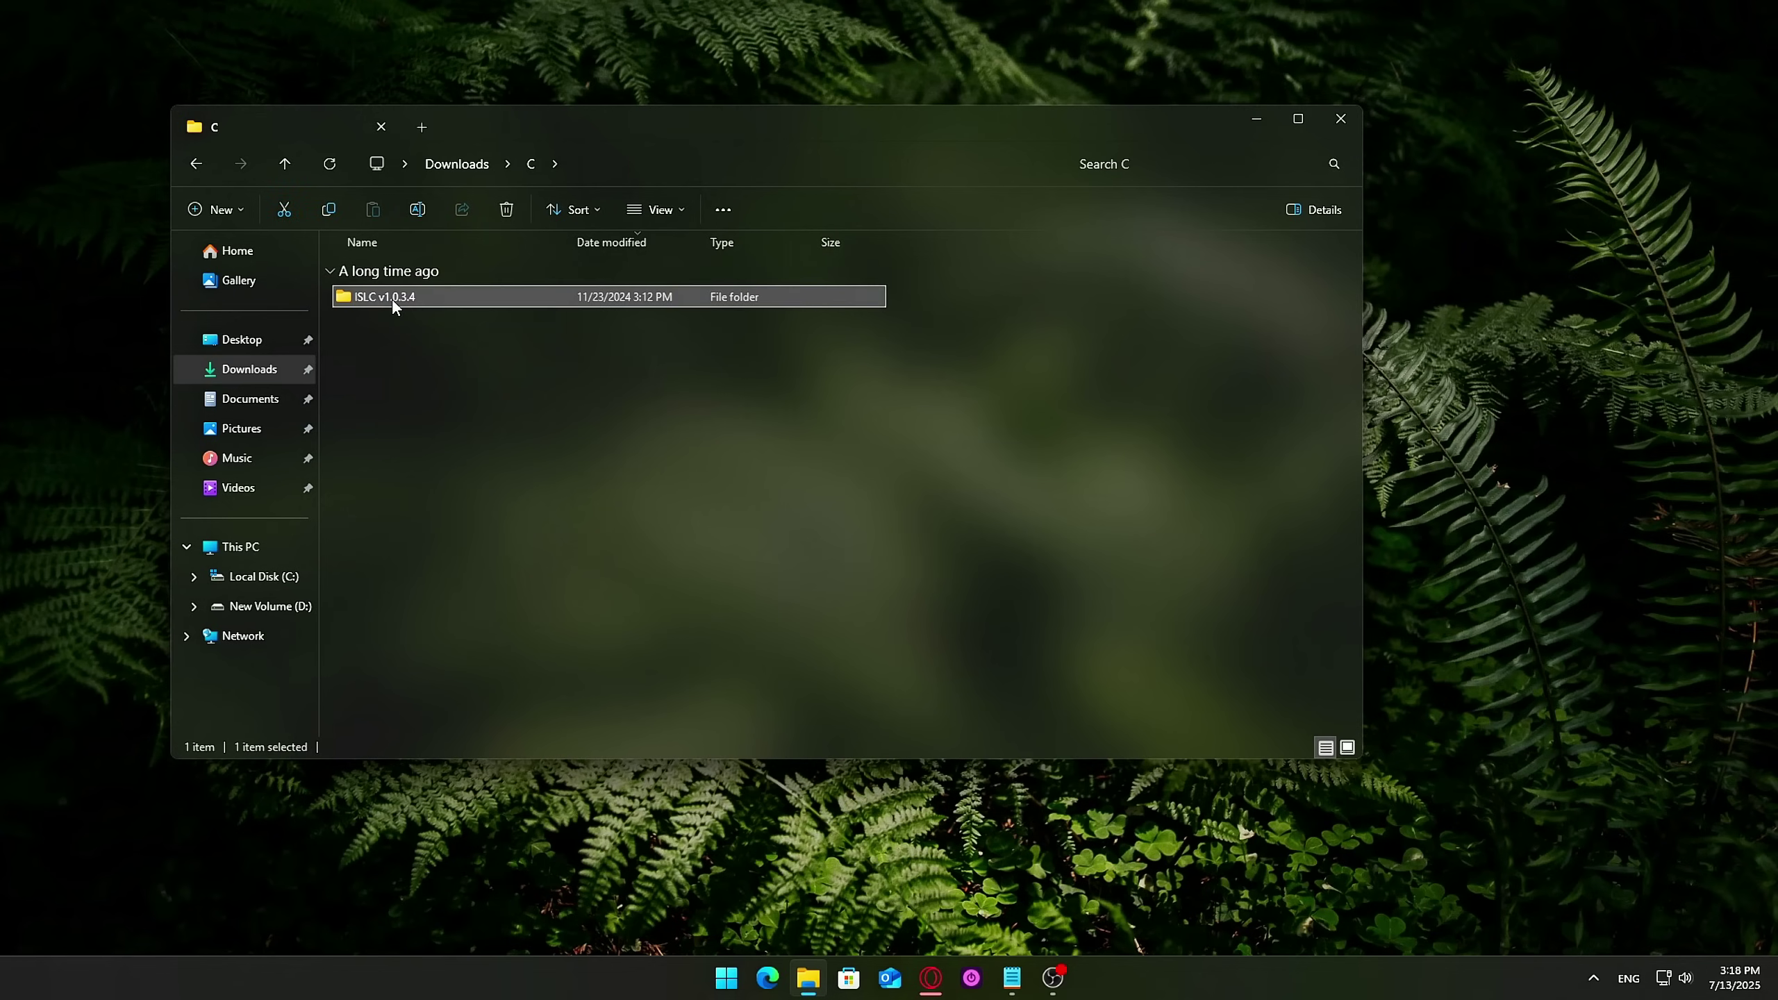
Run Intelligent standby list cleaner ISLC.exe as administrator from the ISLC v1.0.3.4 folder
{"action": "double_click", "coordinate": [392, 298]}
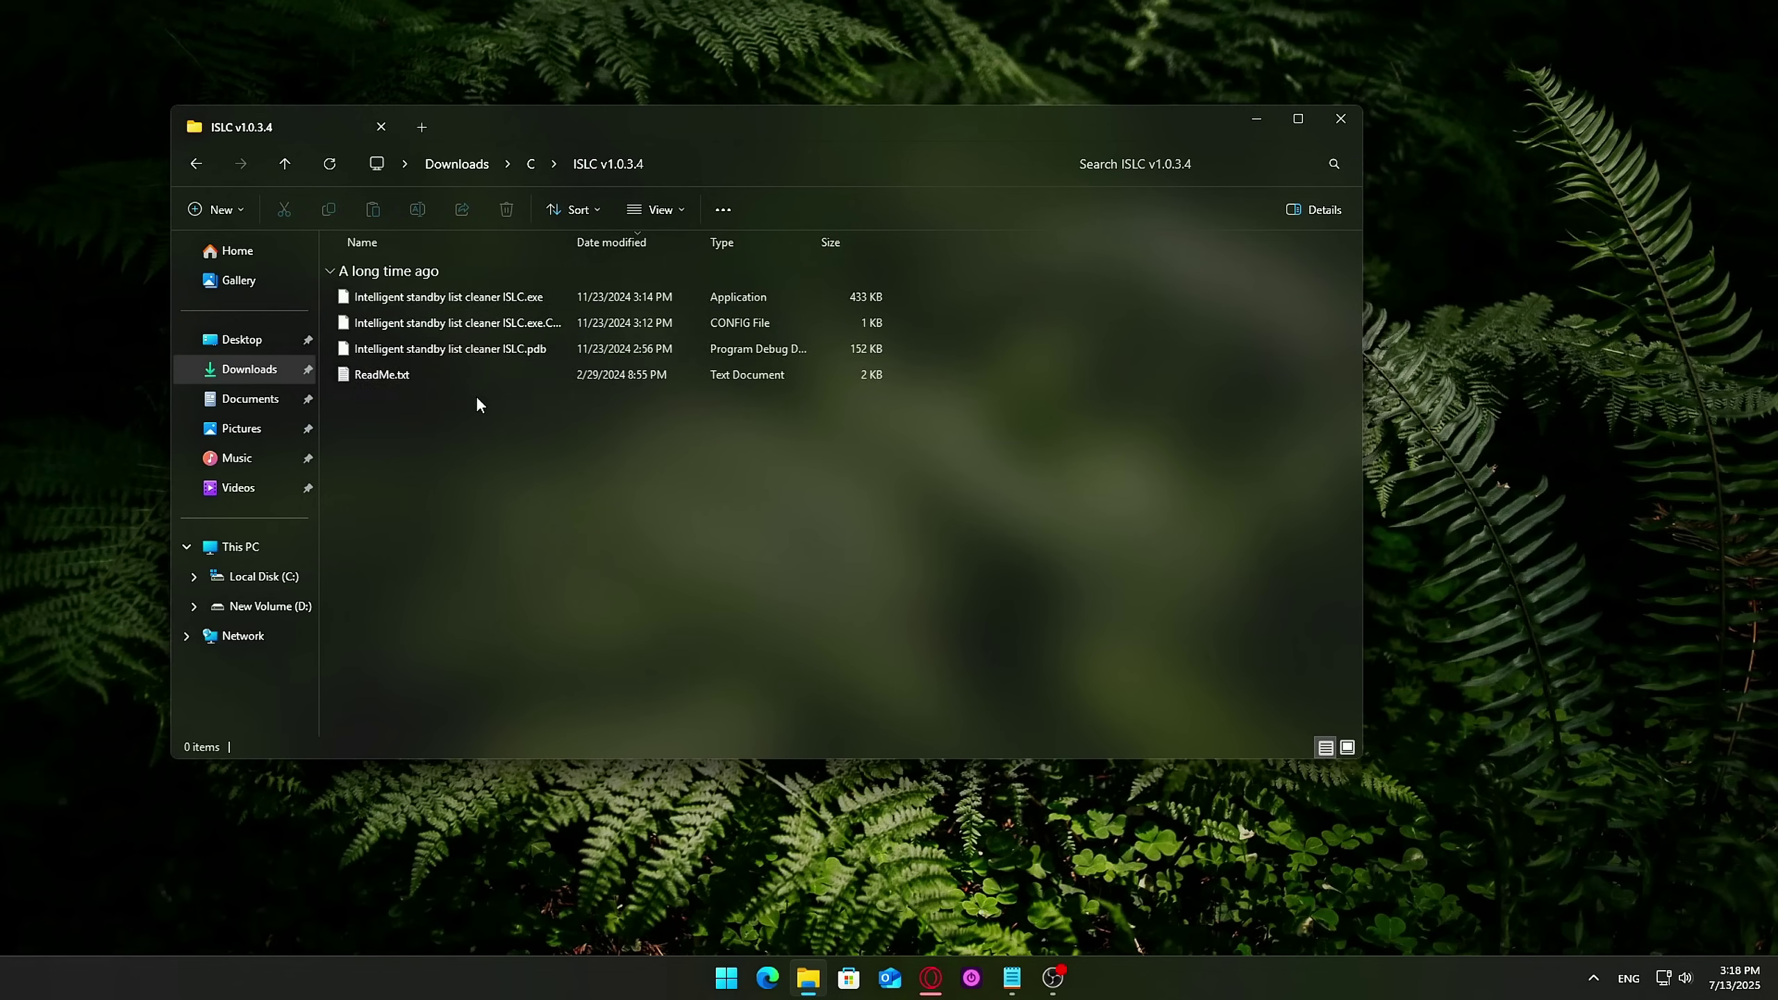
{"action": "key", "text": "ctrl+shift+3"}
{"action": "left_click", "coordinate": [361, 329]}
{"action": "right_click", "coordinate": [357, 343]}
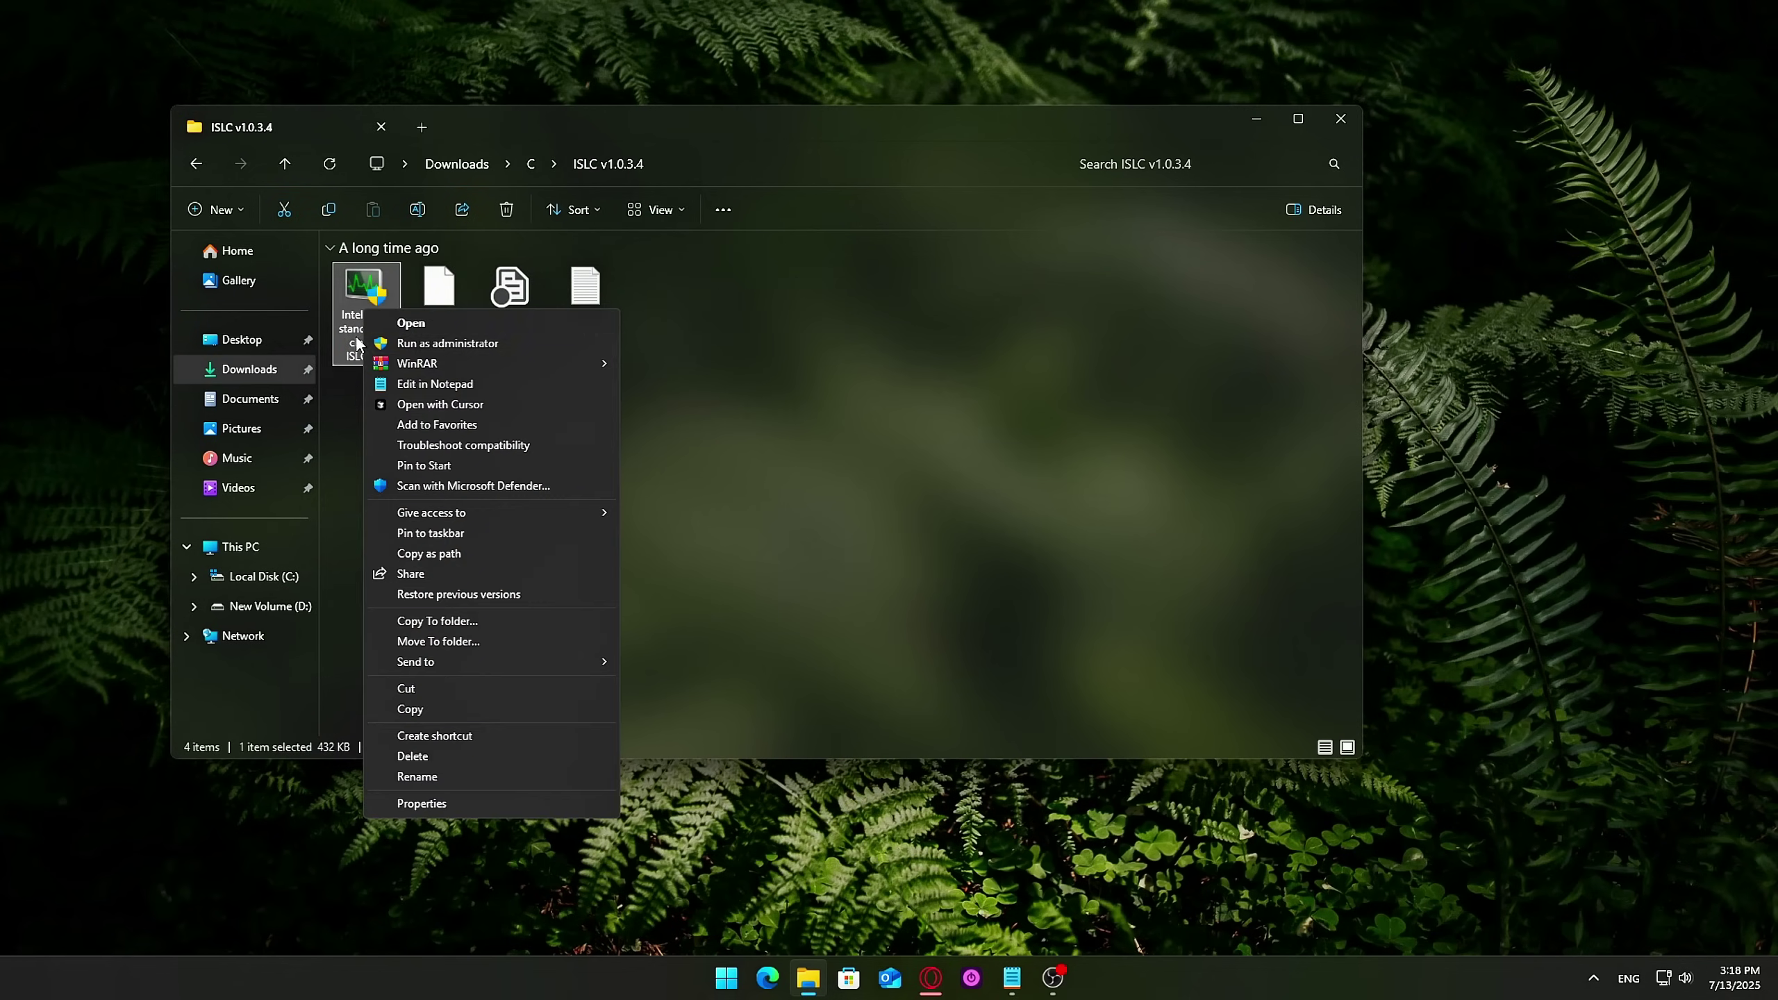
{"action": "left_click", "coordinate": [434, 347]}
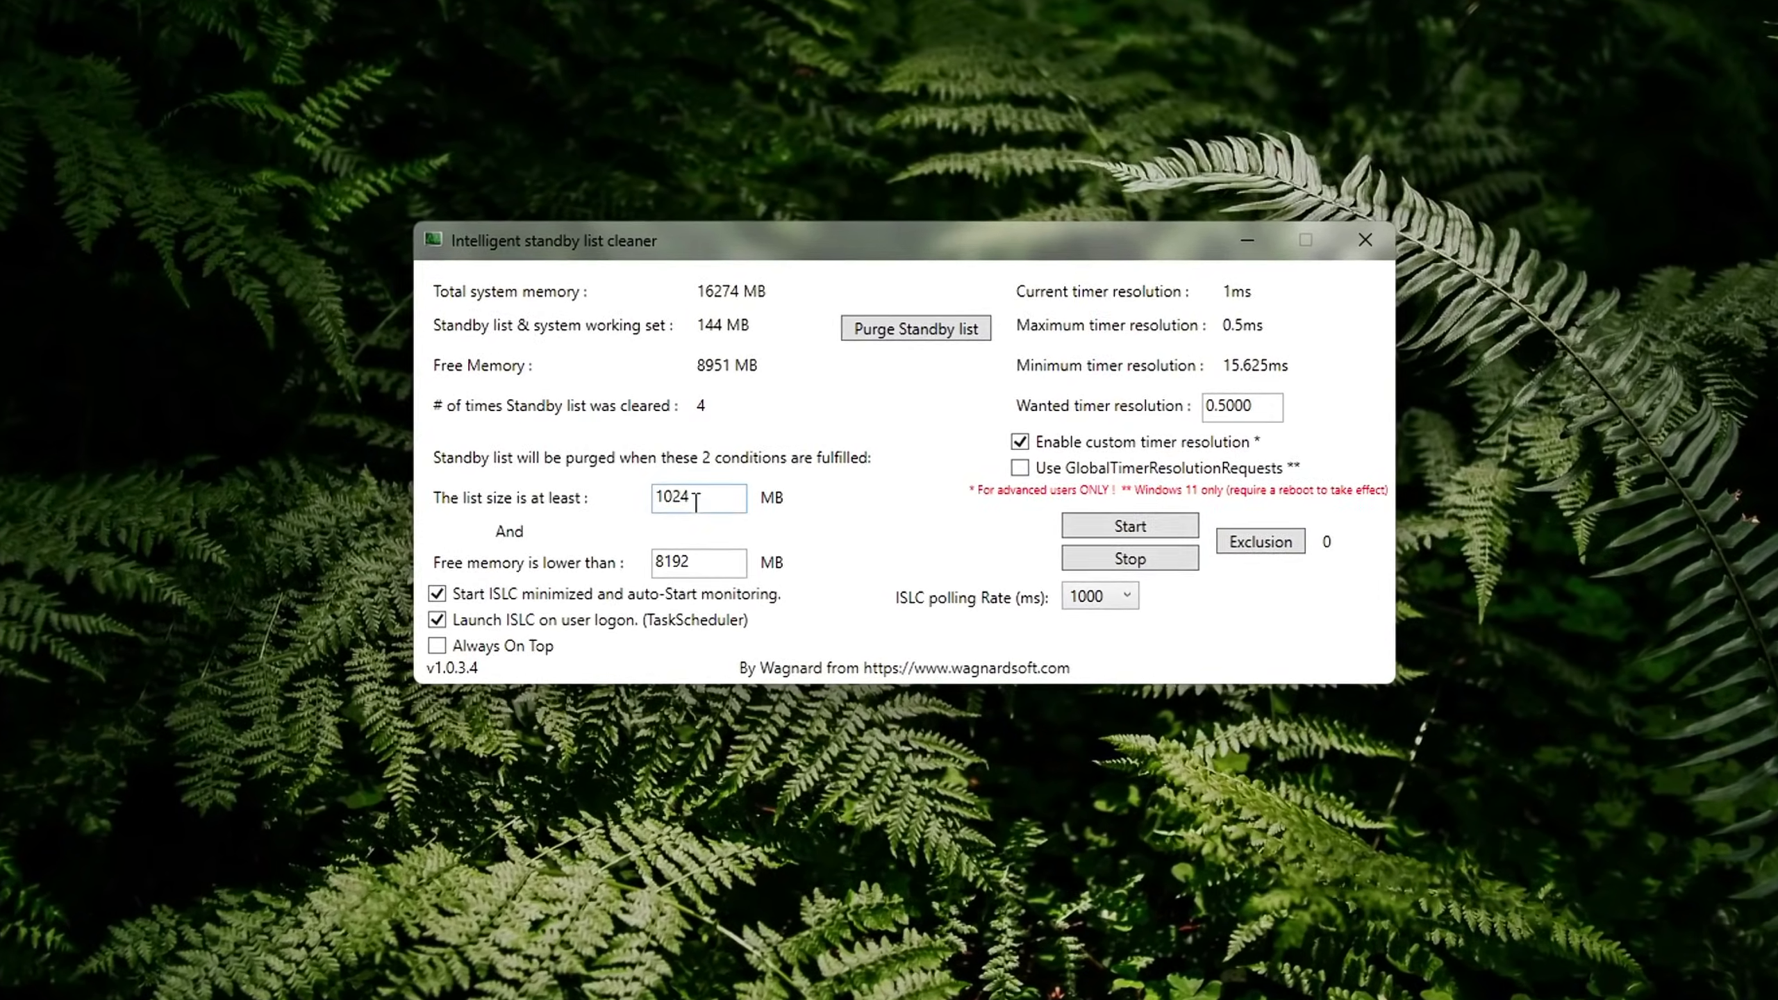
Set the 'Free memory is lower than' threshold to 2048 MB and start ISLC monitoring
{"action": "double_click", "coordinate": [707, 487]}
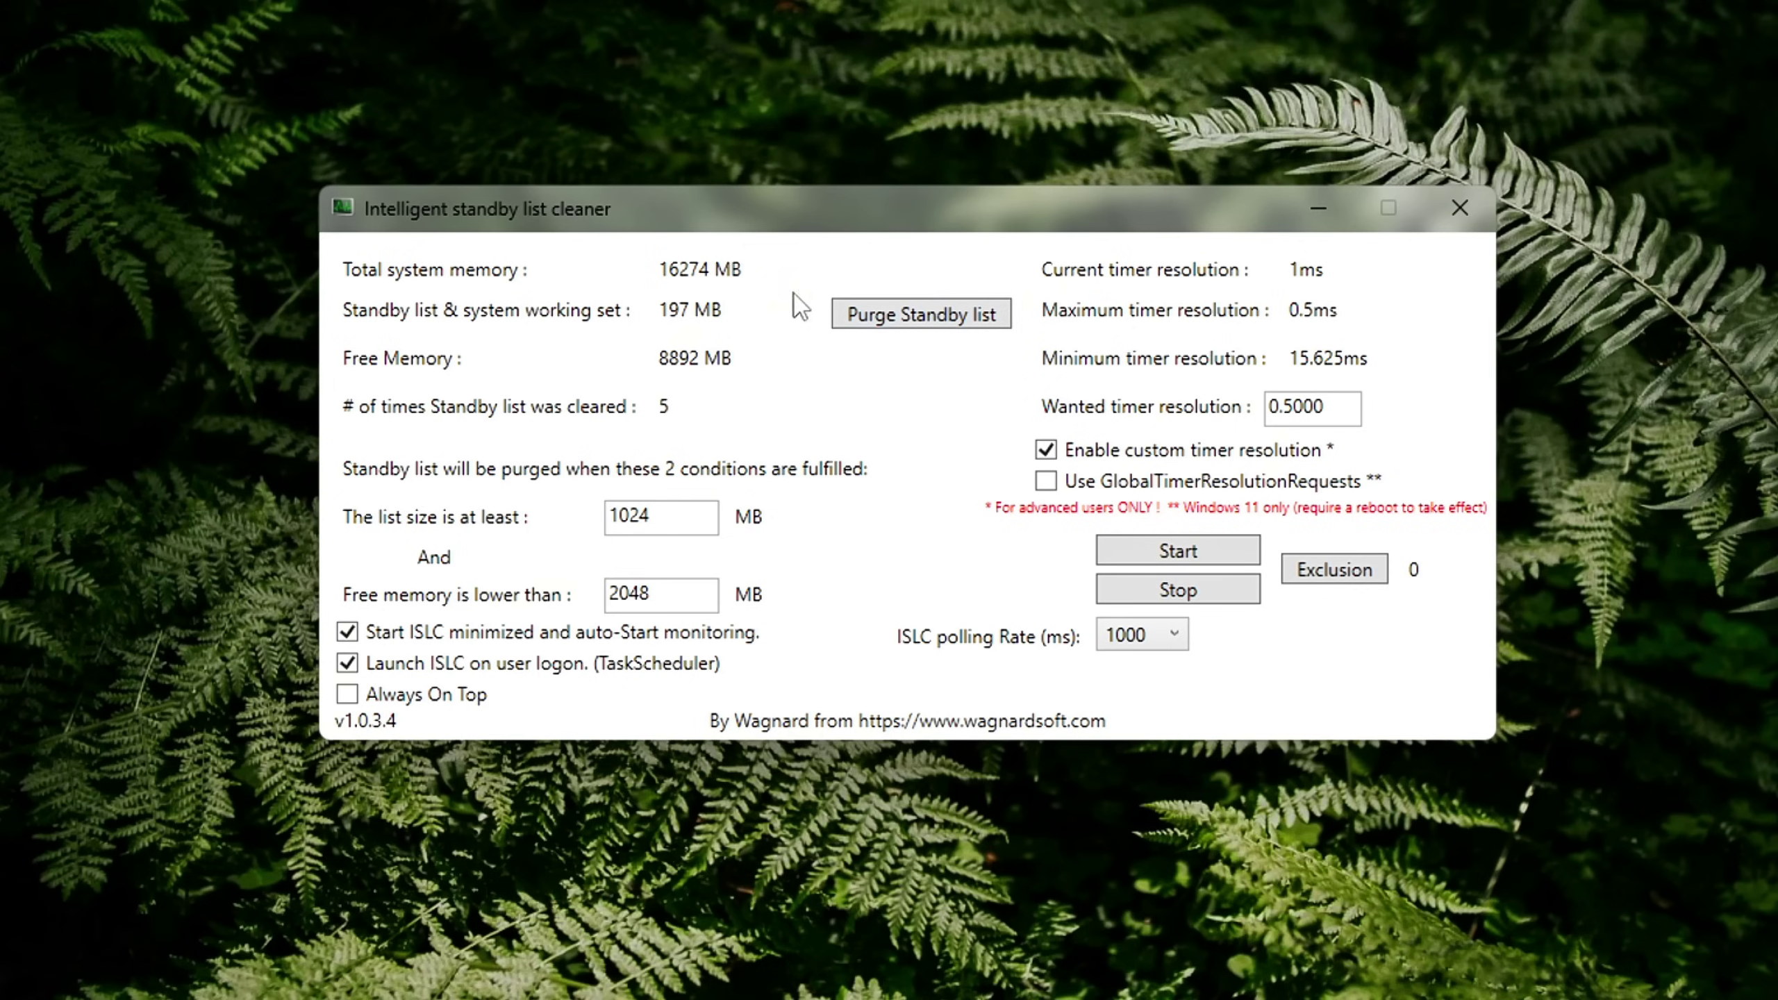
{"action": "left_click", "coordinate": [1231, 561]}
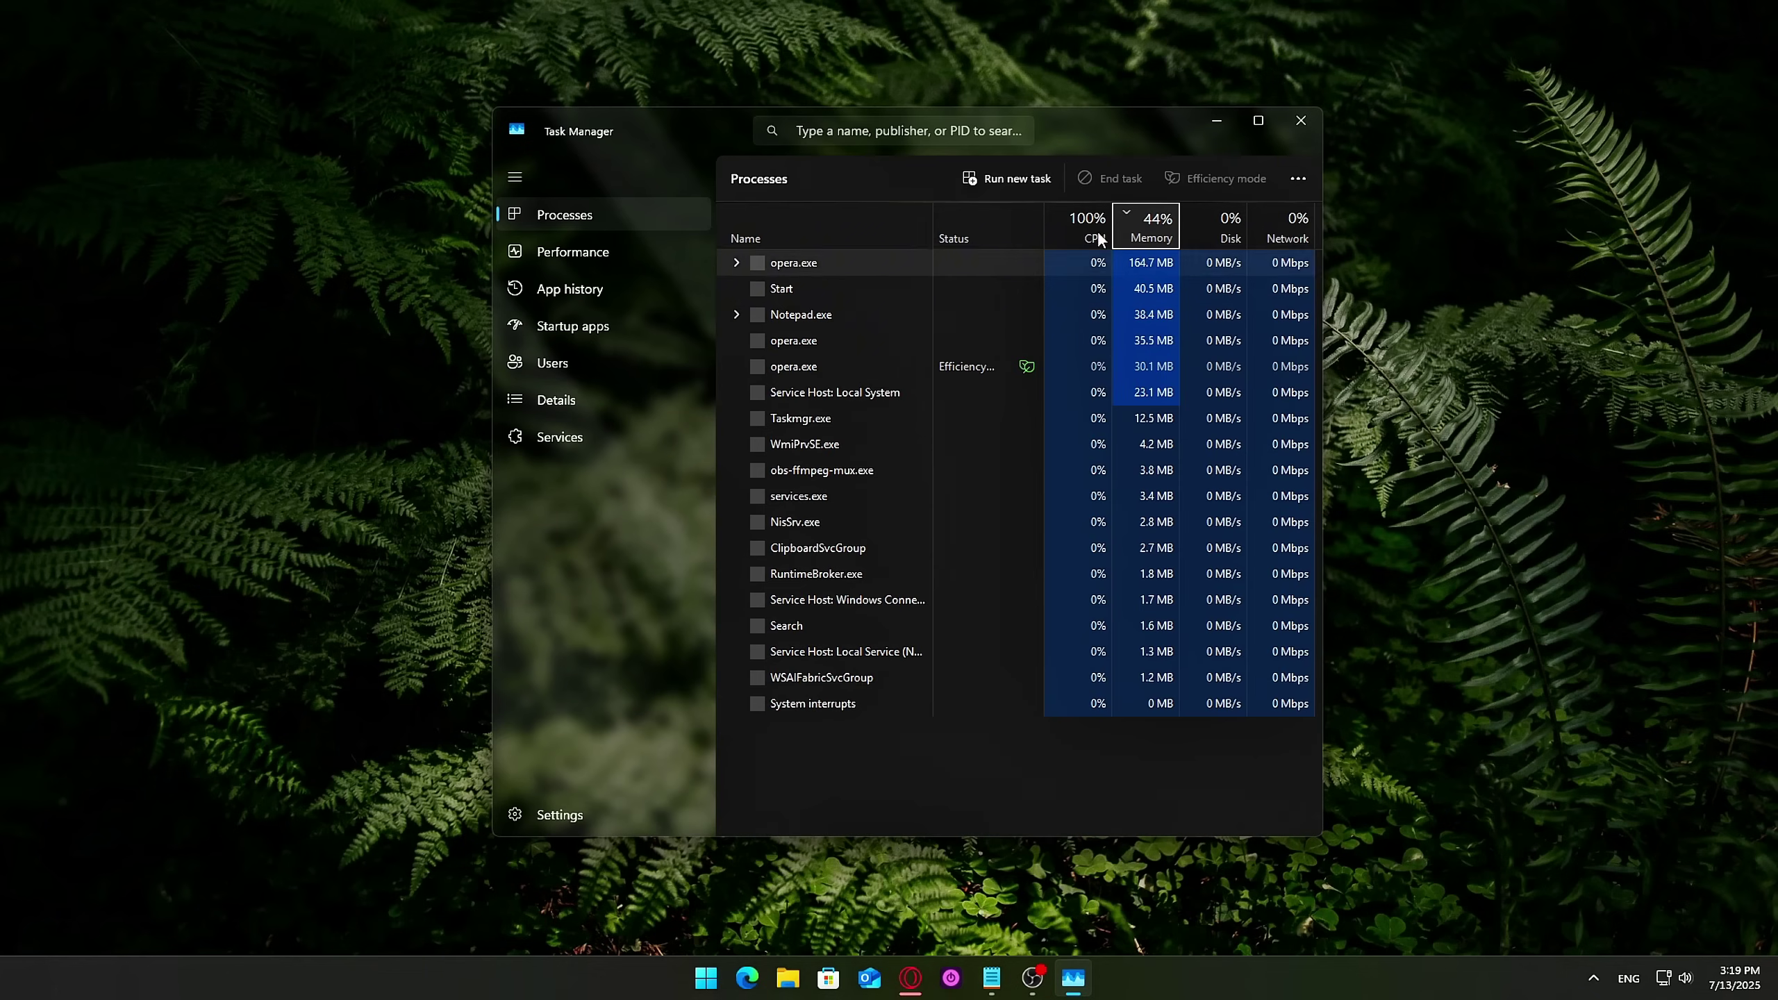
Disable opera.exe and TogglTrack.exe in Task Manager's Startup apps, leaving vgtray.exe unchanged
{"action": "left_click", "coordinate": [599, 328]}
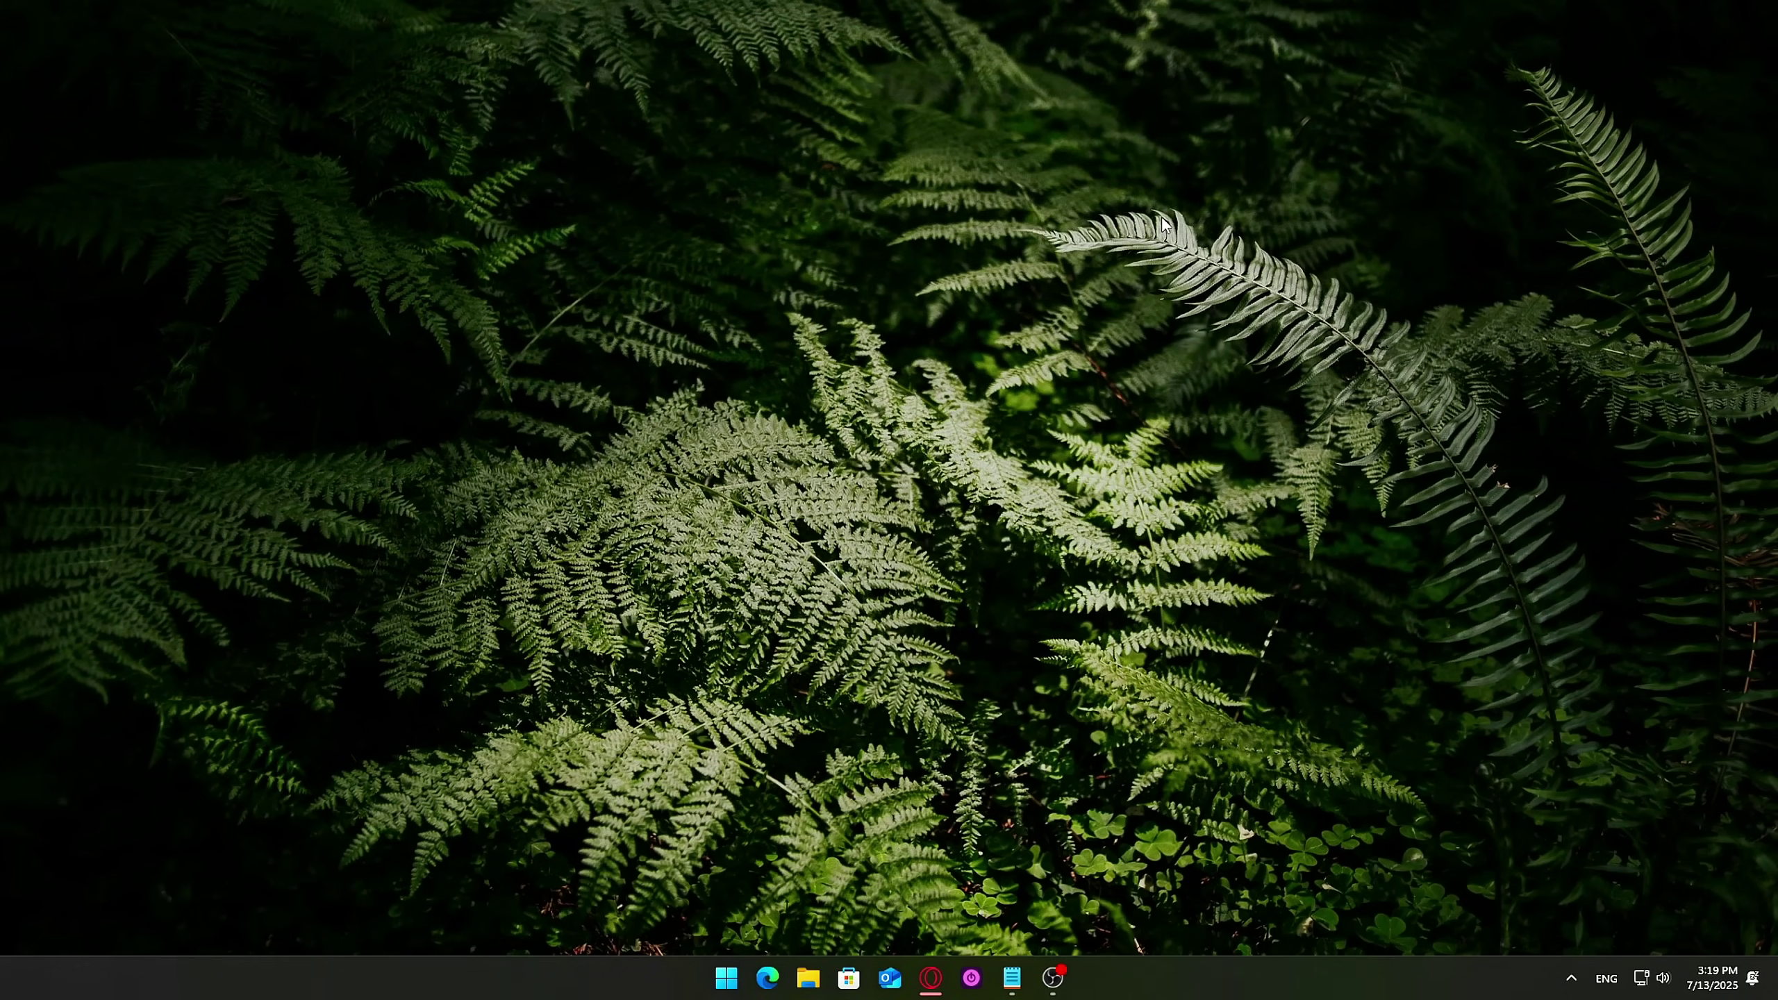
{"action": "key", "text": "ctrl+shift+Escape"}
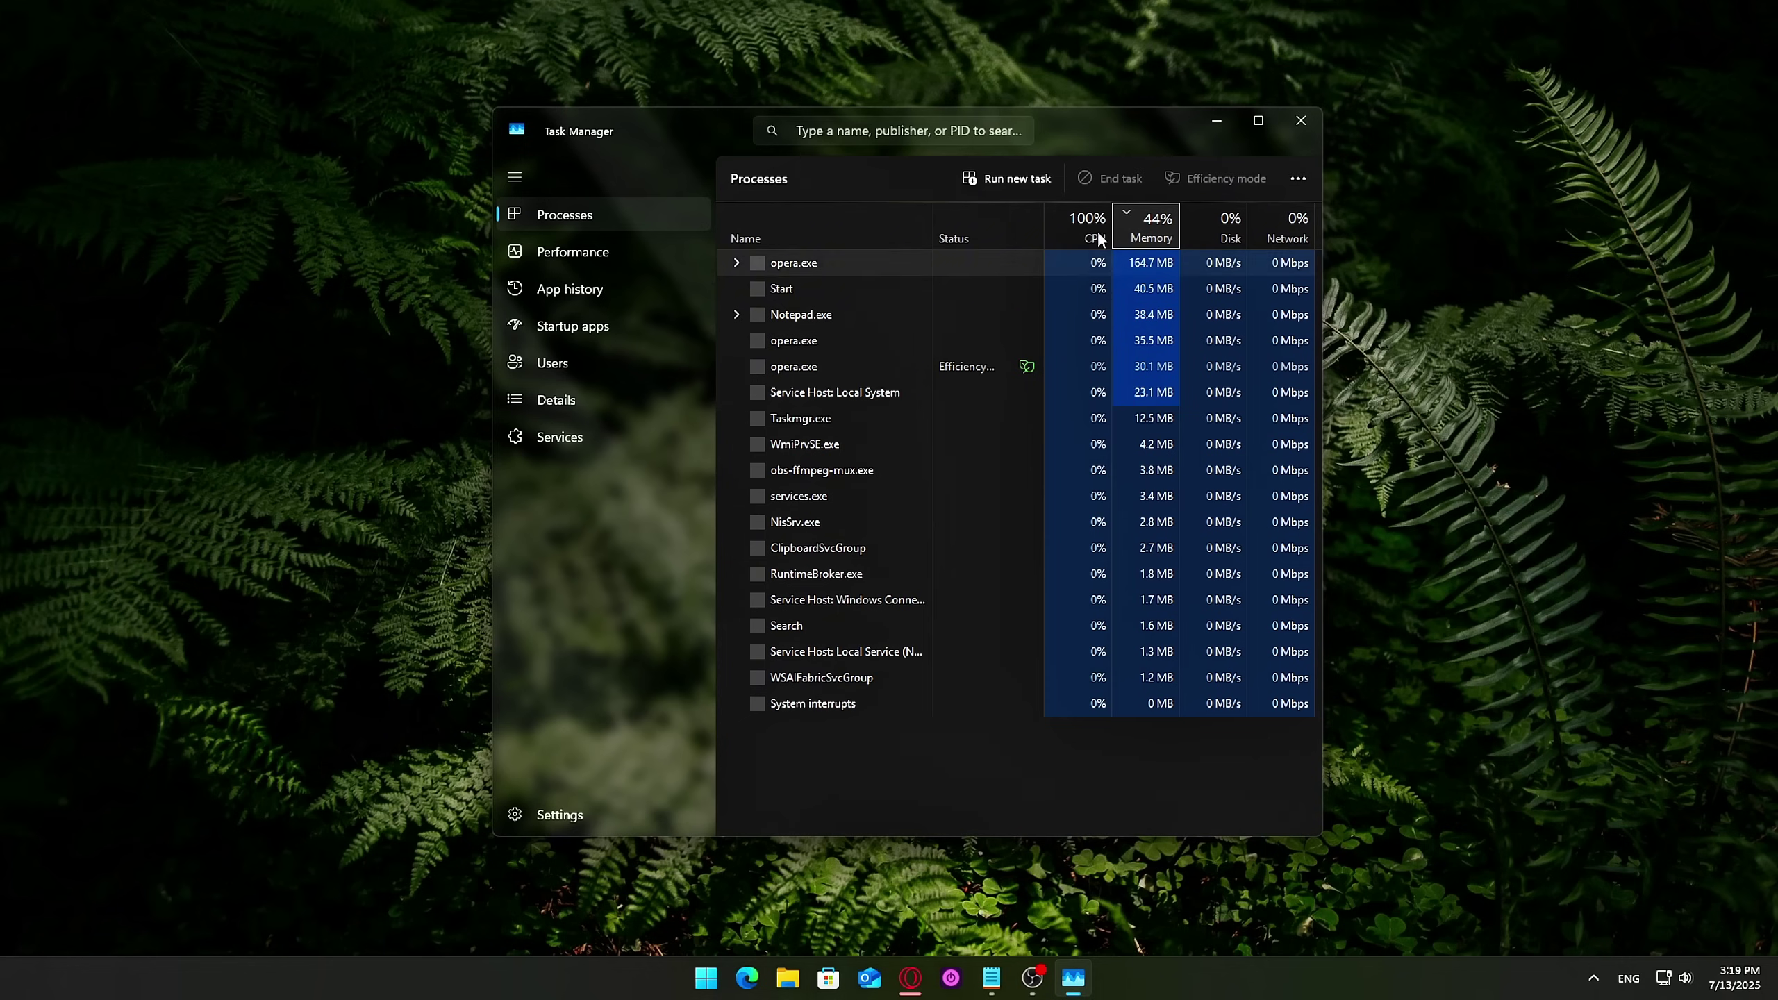
{"action": "left_click", "coordinate": [598, 327]}
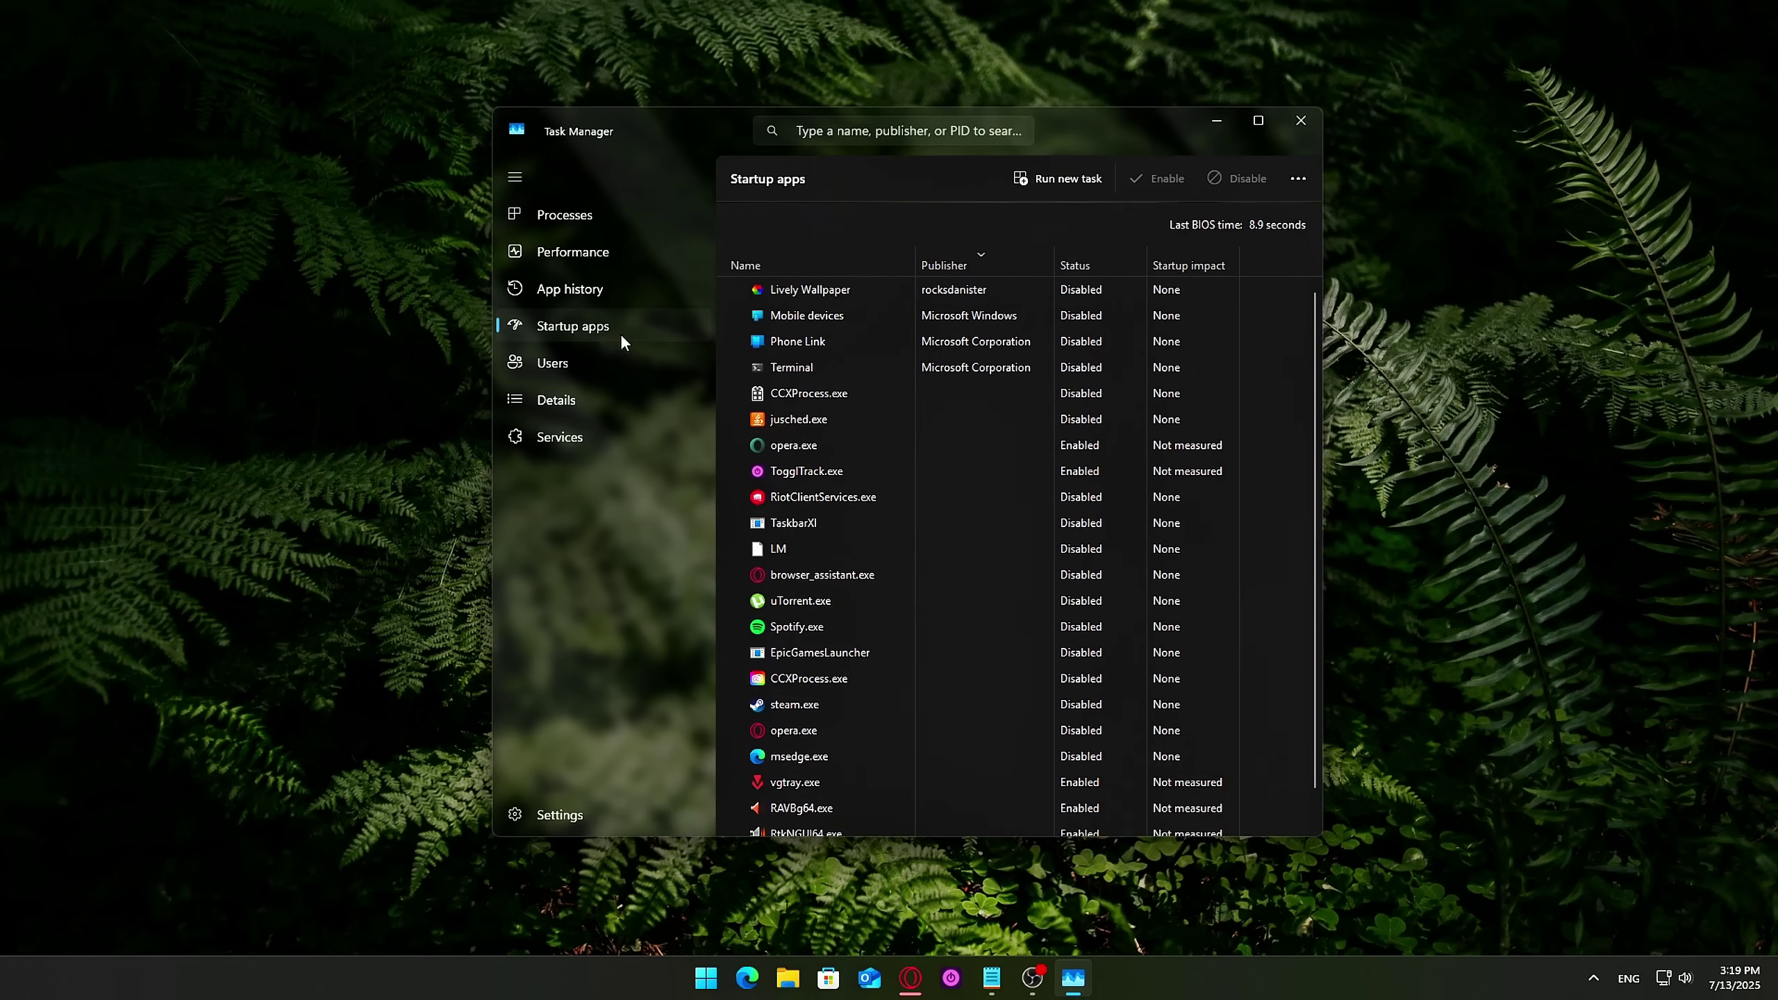
{"action": "right_click", "coordinate": [816, 443]}
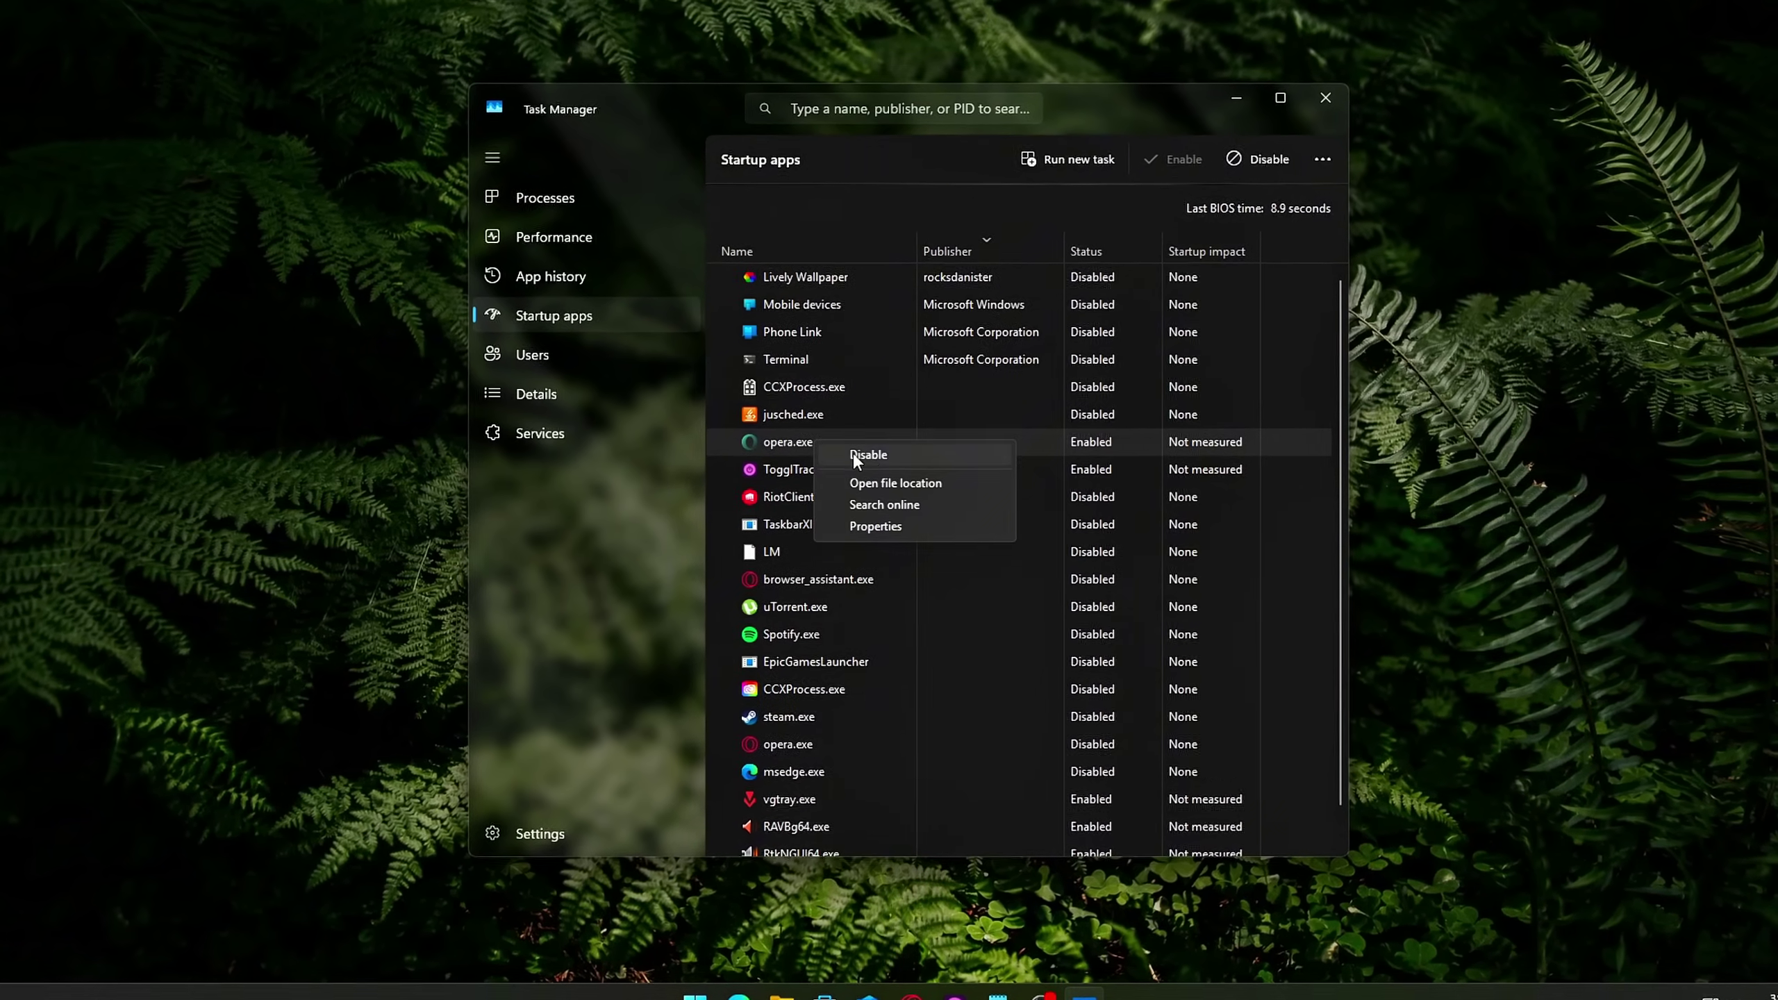
{"action": "left_click", "coordinate": [850, 453]}
{"action": "right_click", "coordinate": [841, 461]}
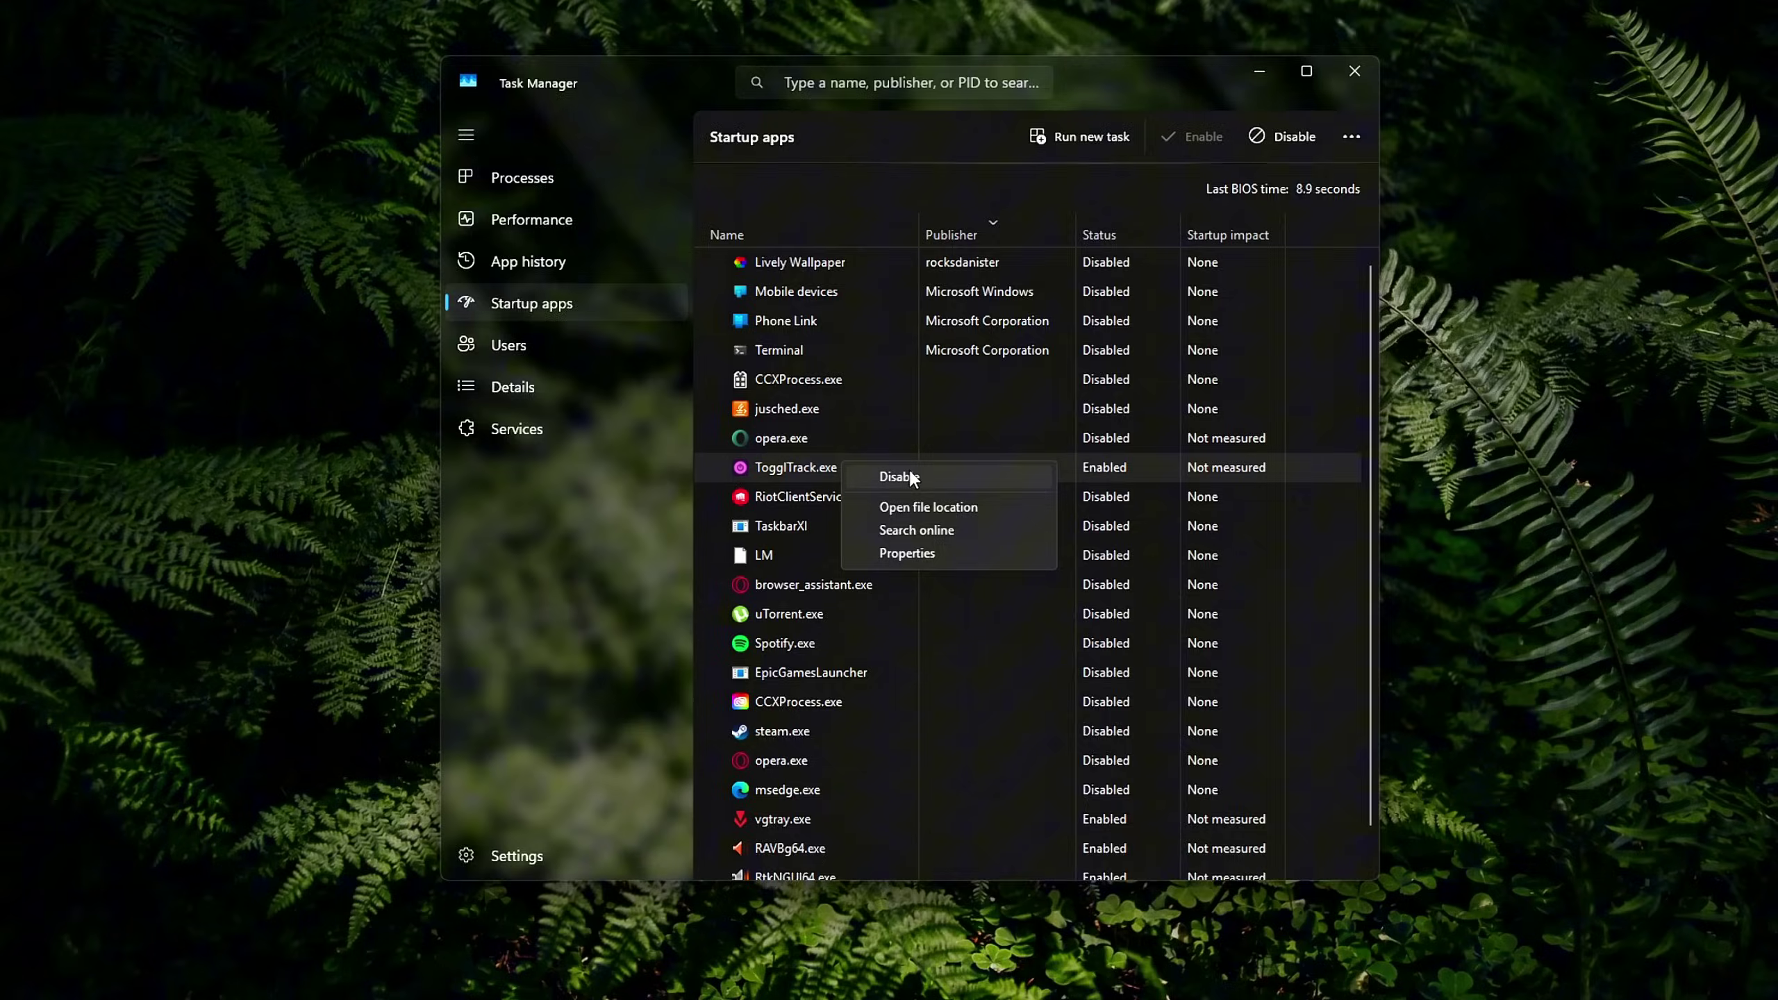
{"action": "left_click", "coordinate": [872, 471]}
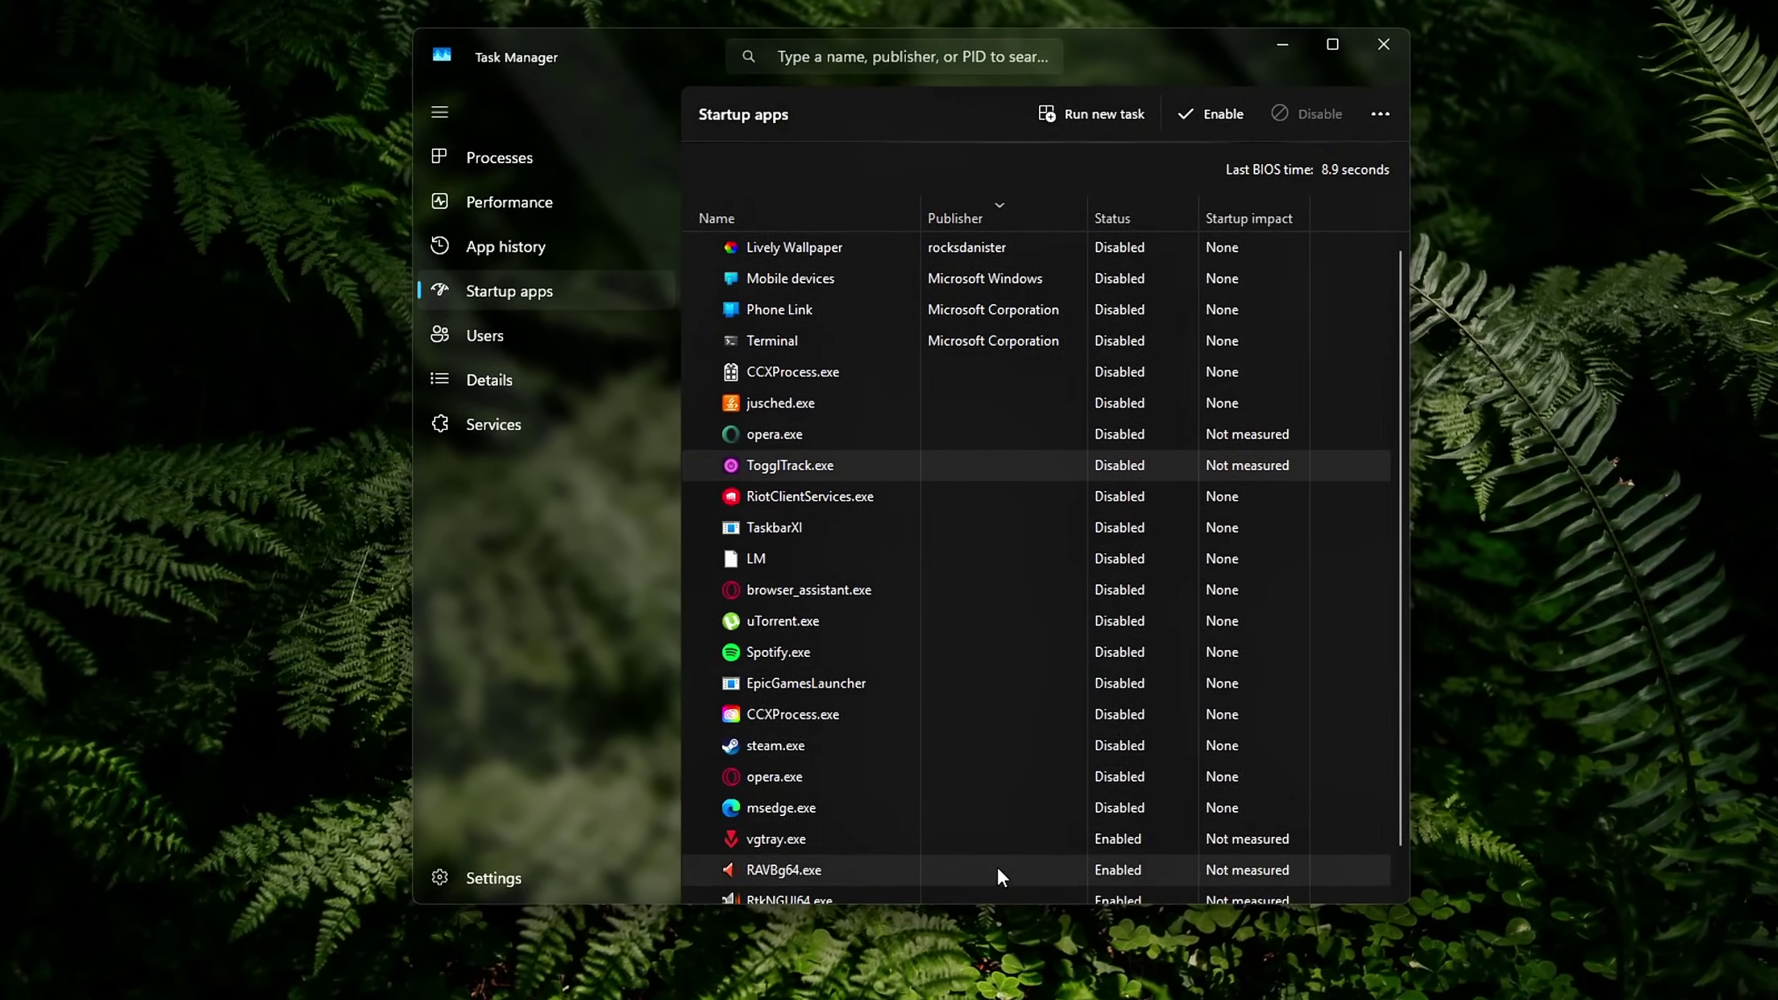
{"action": "right_click", "coordinate": [995, 830]}
{"action": "left_click", "coordinate": [880, 456]}
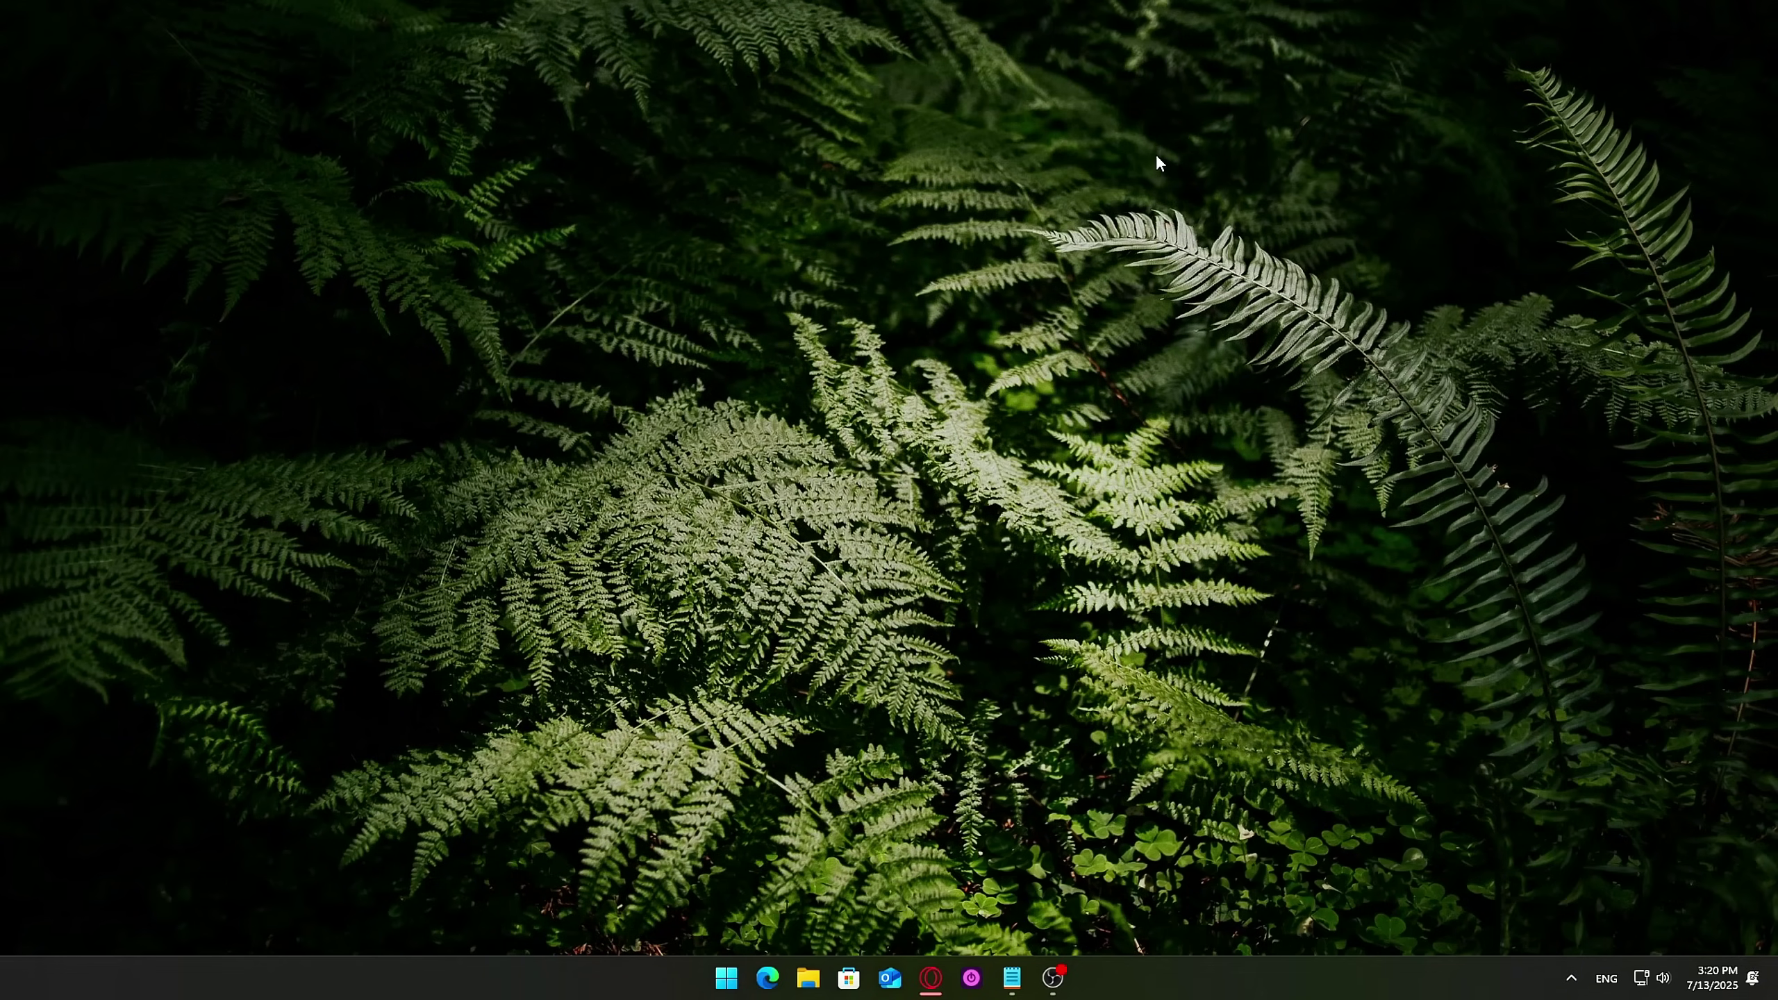
Launch the Services console with services.msc from the Run prompt
{"action": "left_click_drag", "start_coordinate": [280, 768], "coordinate": [984, 316]}
{"action": "type", "text": "services.msc"}
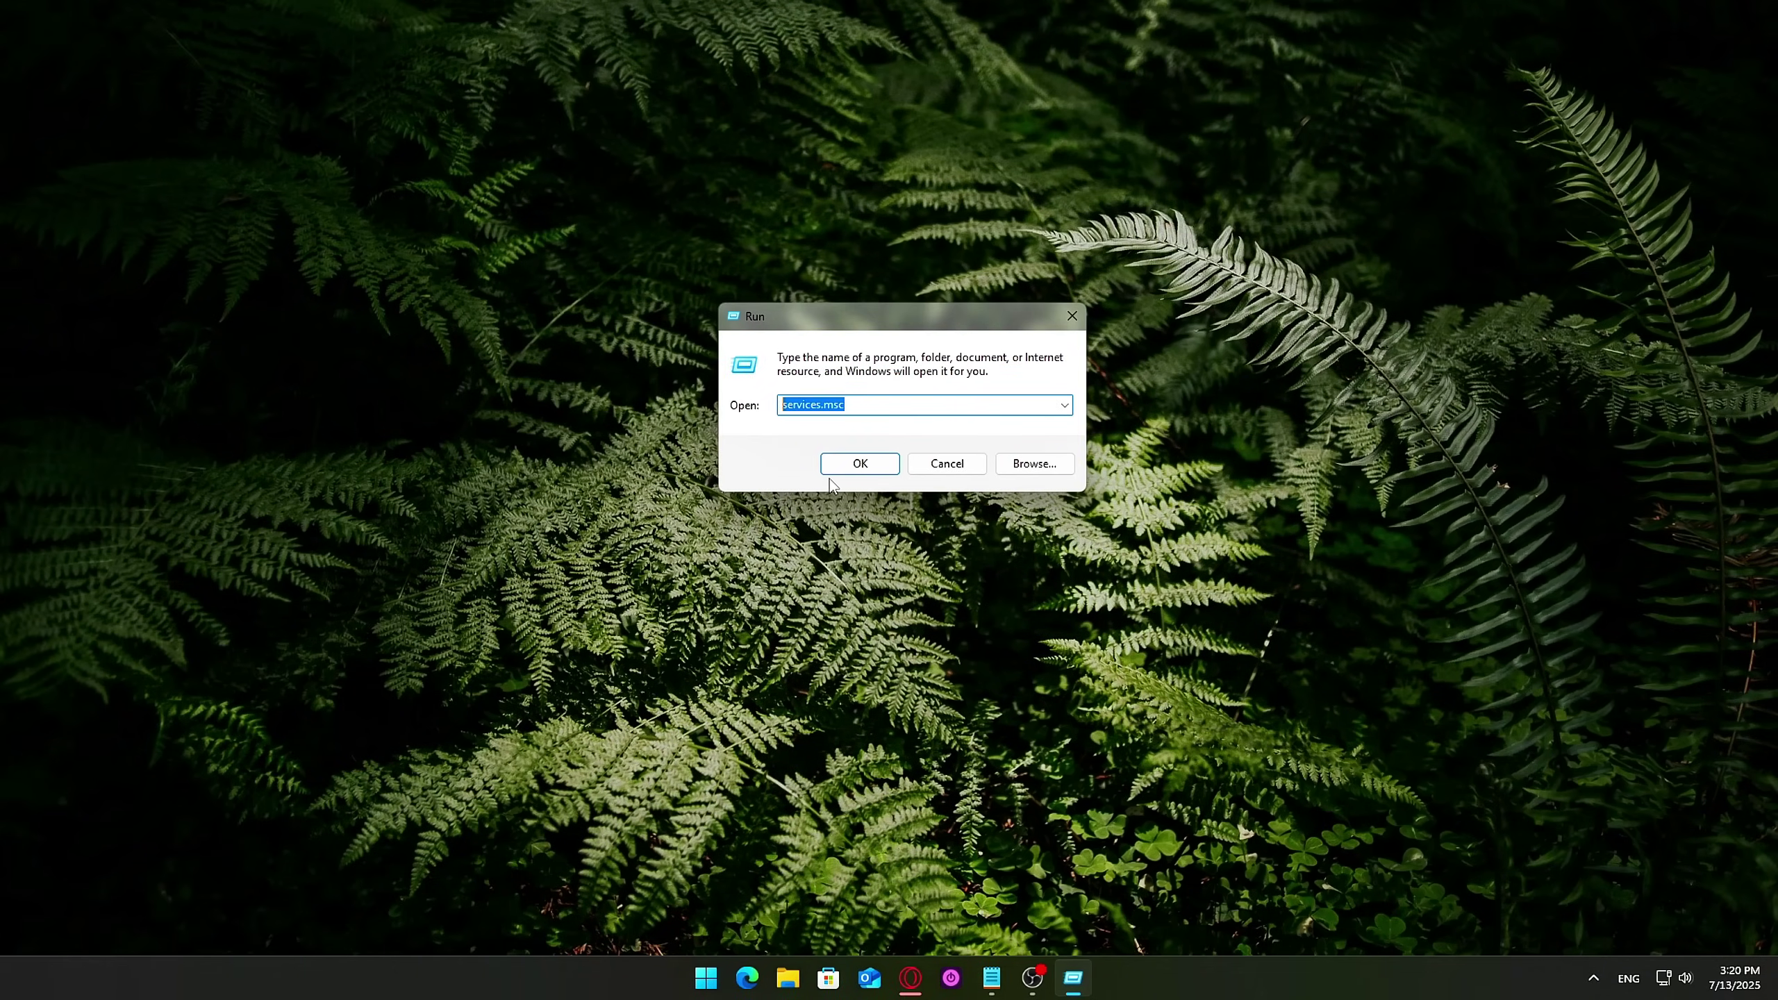
{"action": "left_click", "coordinate": [858, 464]}
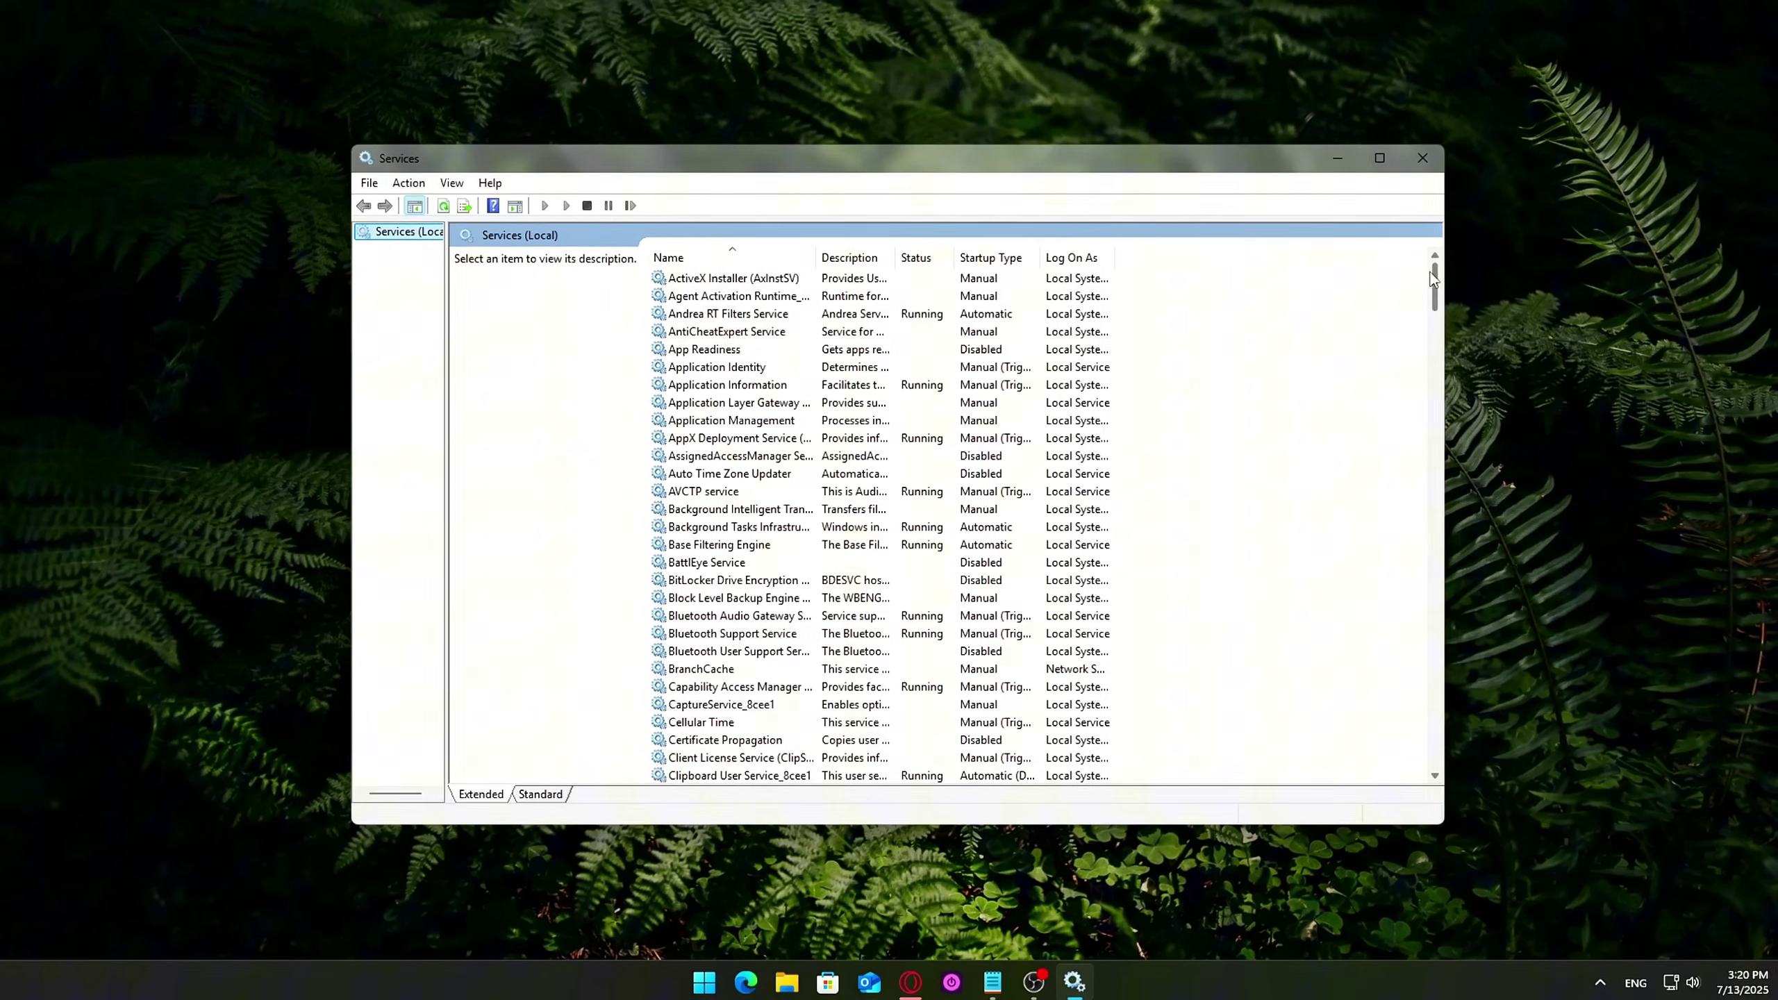
Scroll through the Services (Local) list, checking each service's Status and Startup Type
{"action": "scroll", "coordinate": [1442, 780], "scroll_direction": "down", "scroll_amount": 9}
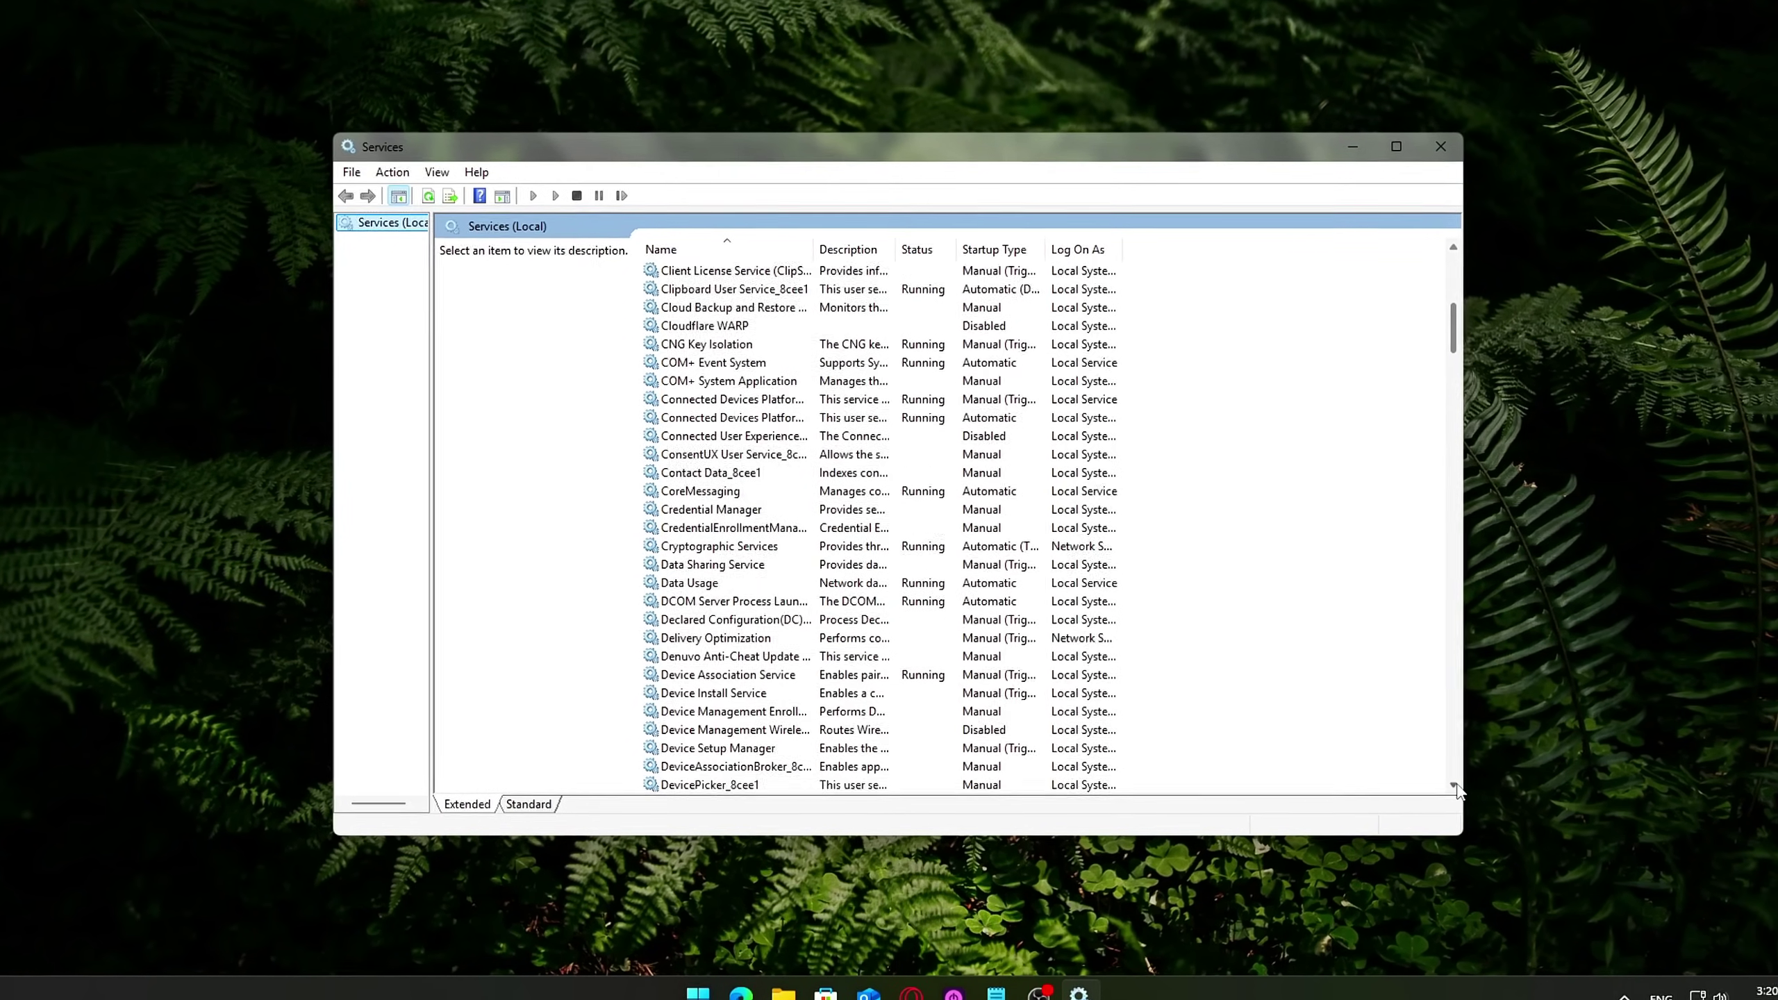
{"action": "scroll", "coordinate": [1455, 788], "scroll_direction": "down", "scroll_amount": 11}
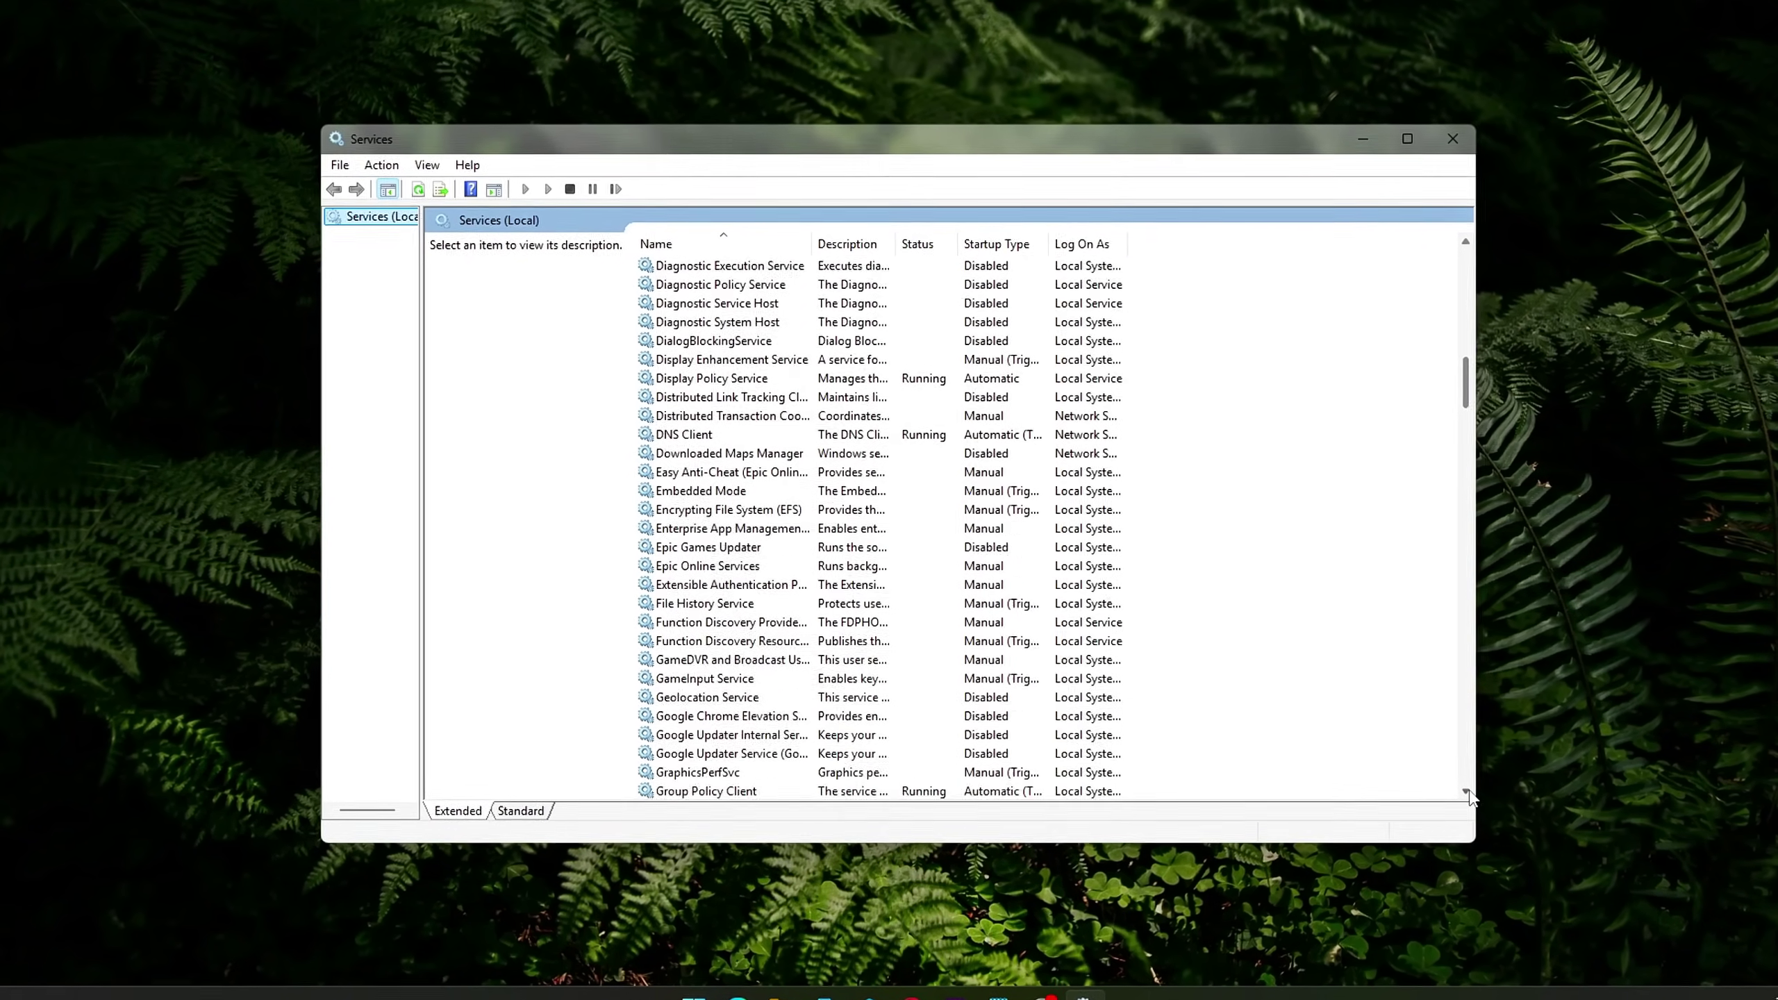
{"action": "scroll", "coordinate": [1469, 793], "scroll_direction": "down", "scroll_amount": 10}
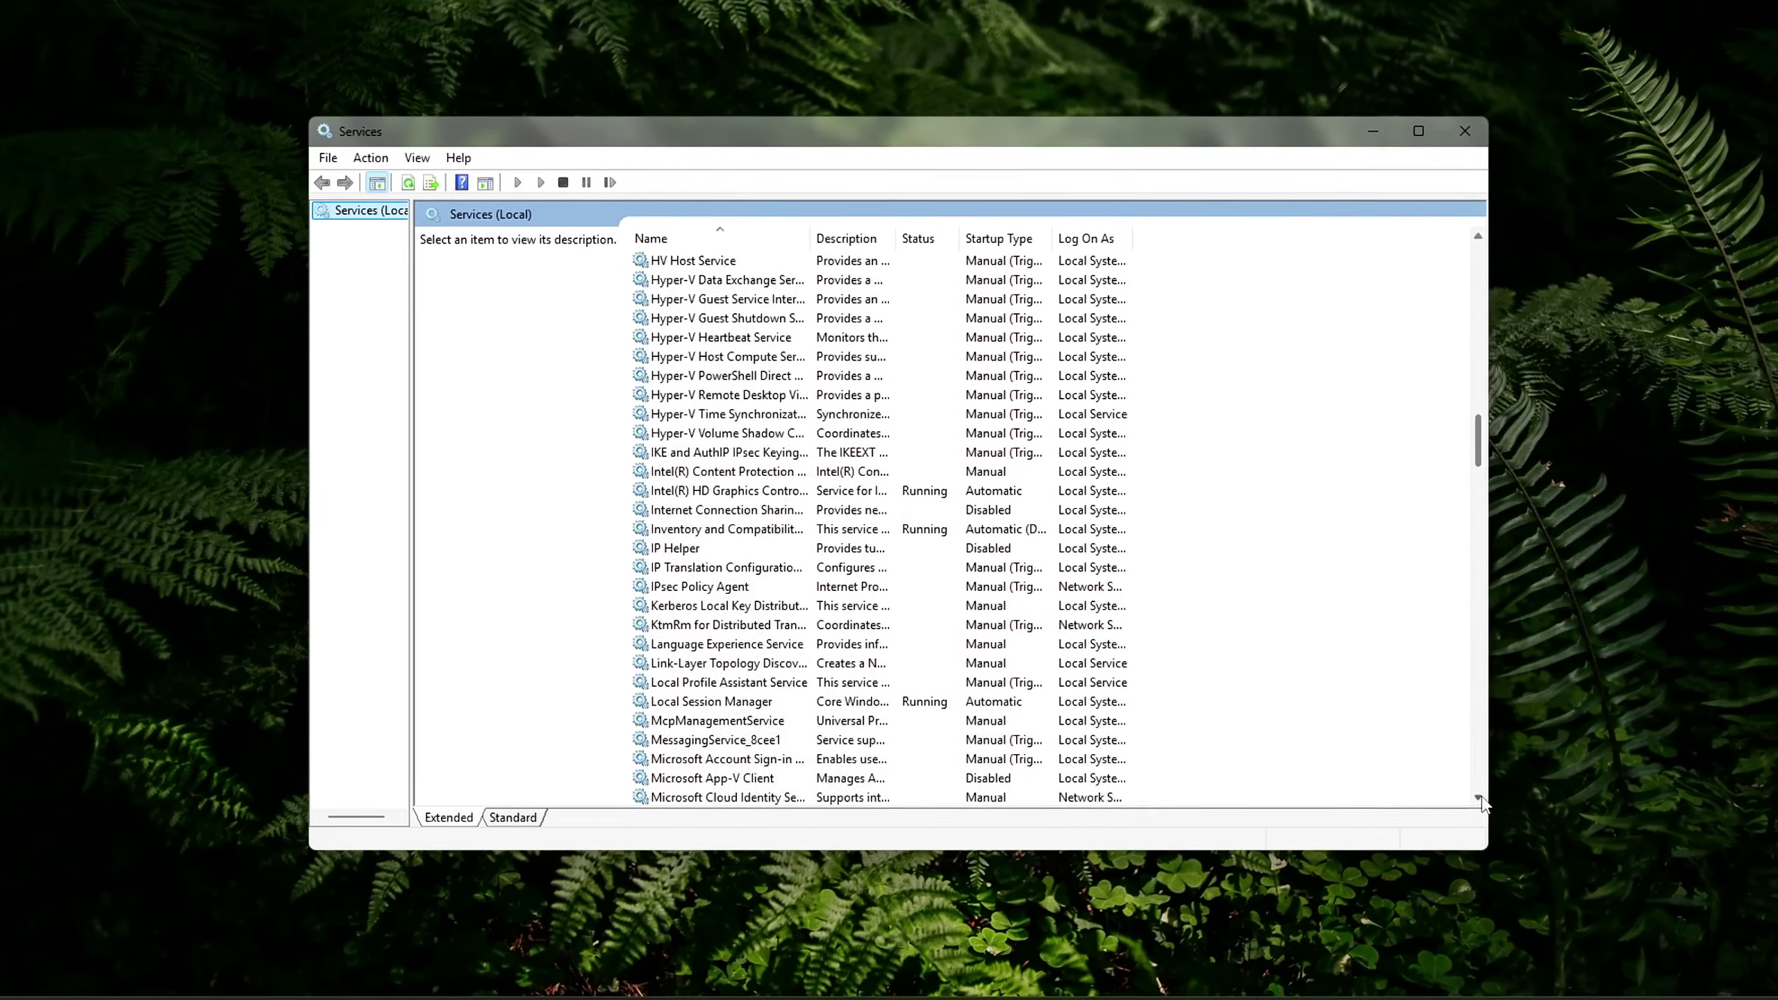
{"action": "scroll", "coordinate": [1483, 802], "scroll_direction": "down", "scroll_amount": 13}
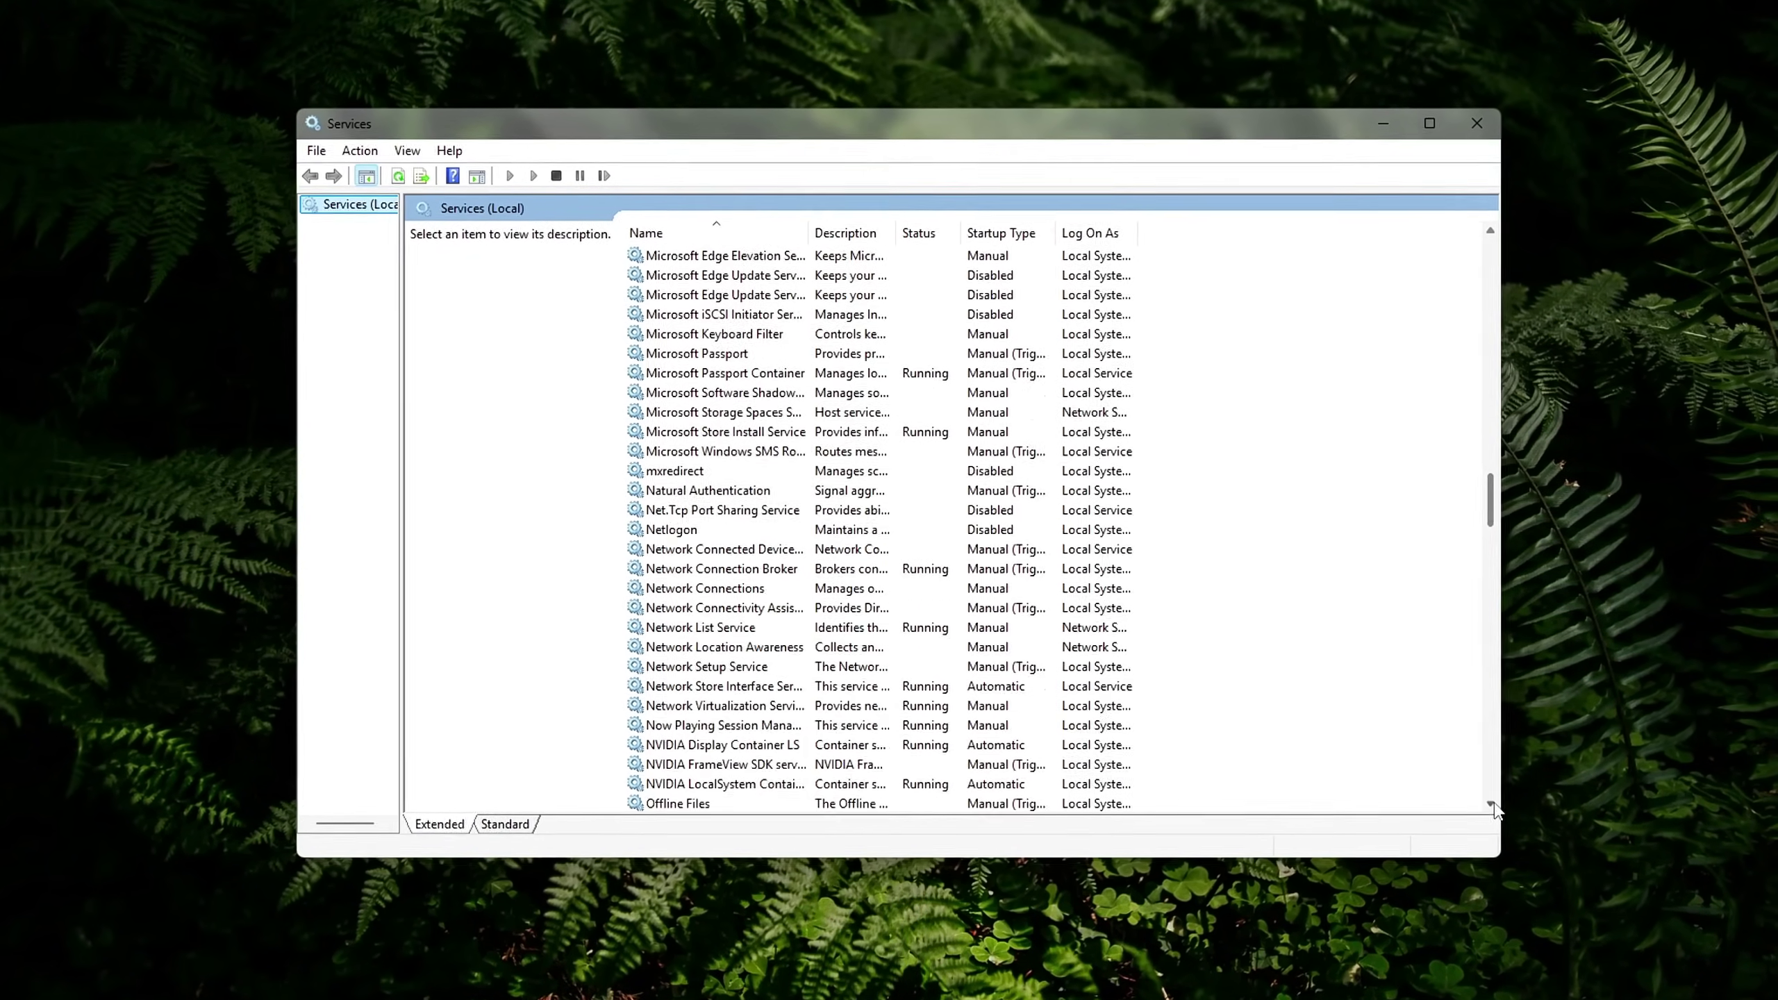
{"action": "scroll", "coordinate": [1493, 809], "scroll_direction": "down", "scroll_amount": 11}
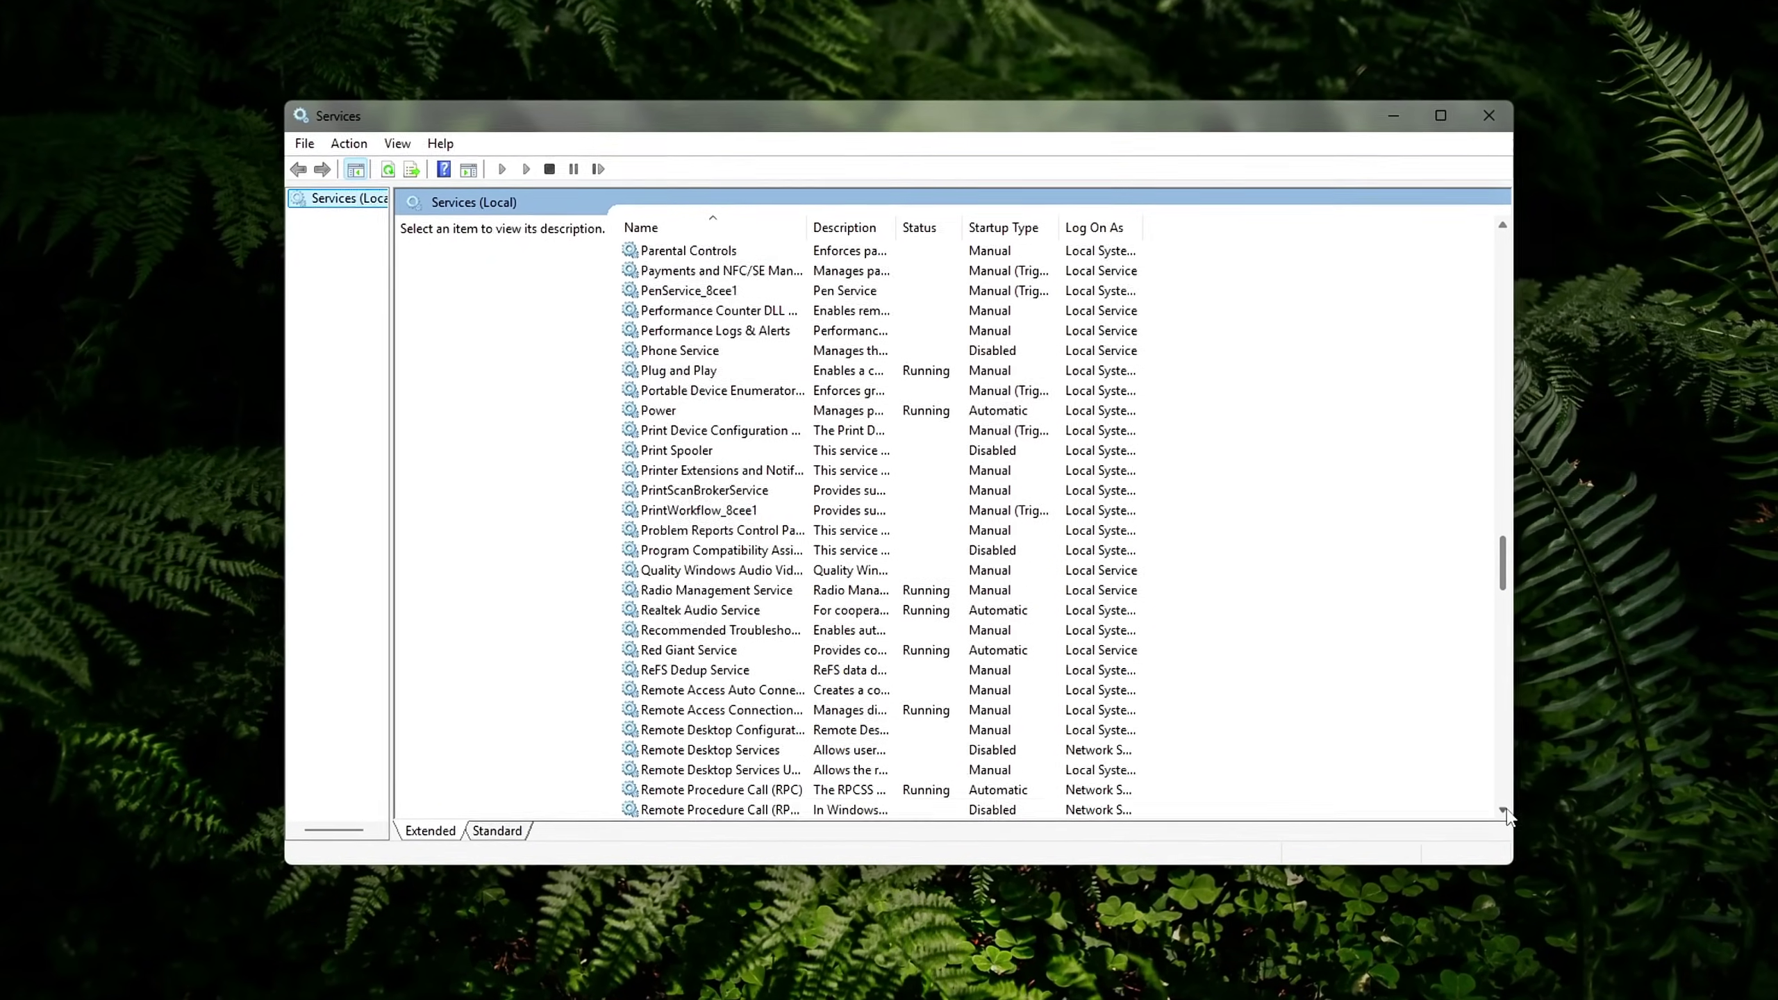
{"action": "scroll", "coordinate": [1505, 815], "scroll_direction": "down", "scroll_amount": 9}
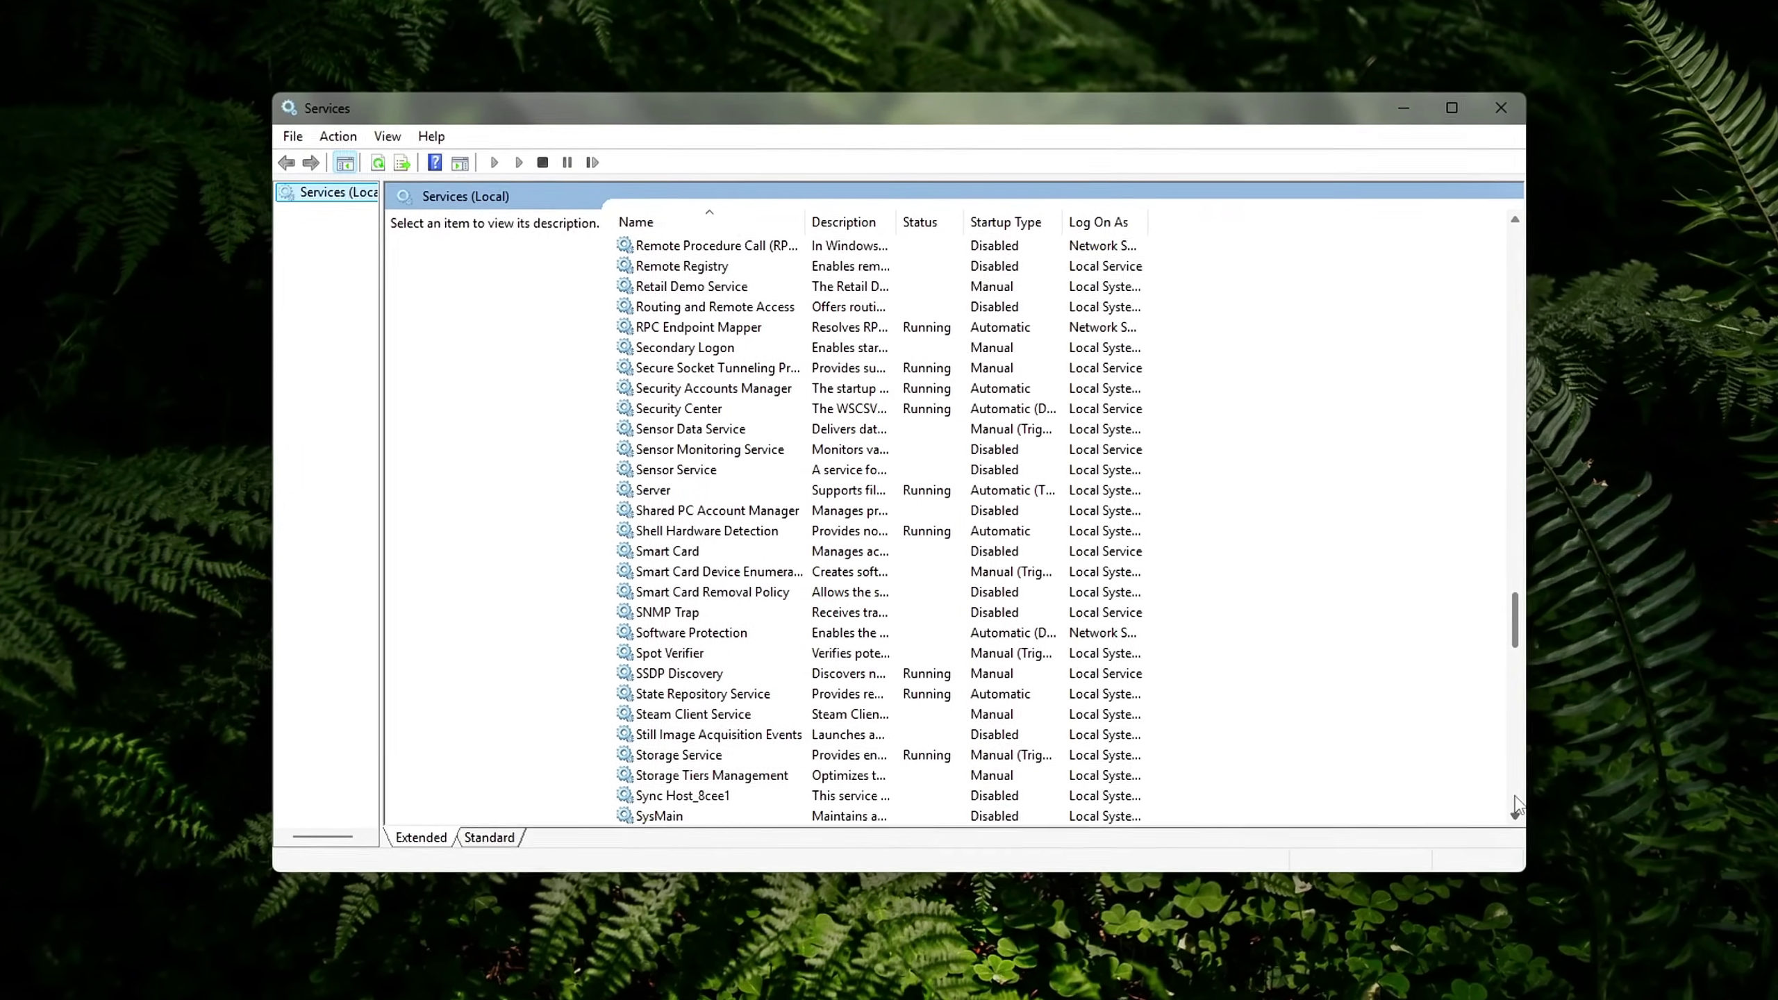
{"action": "scroll", "coordinate": [1516, 809], "scroll_direction": "down", "scroll_amount": 7}
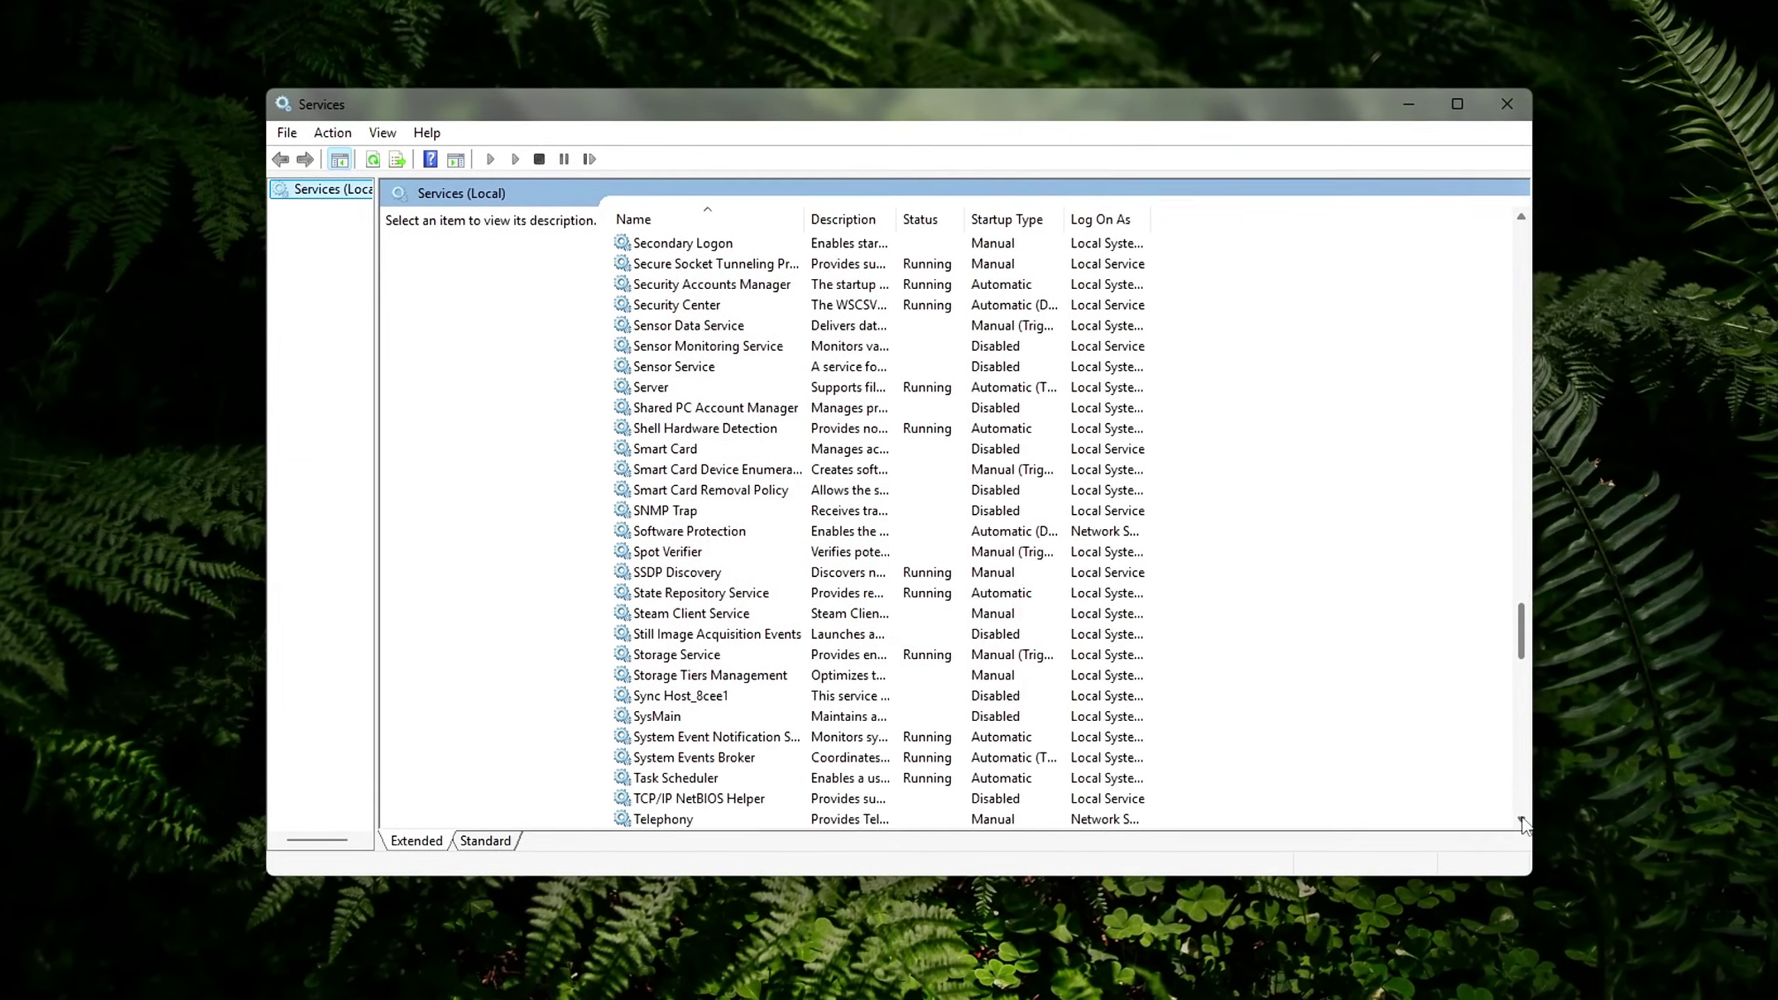
{"action": "scroll", "coordinate": [1528, 829], "scroll_direction": "down", "scroll_amount": 3}
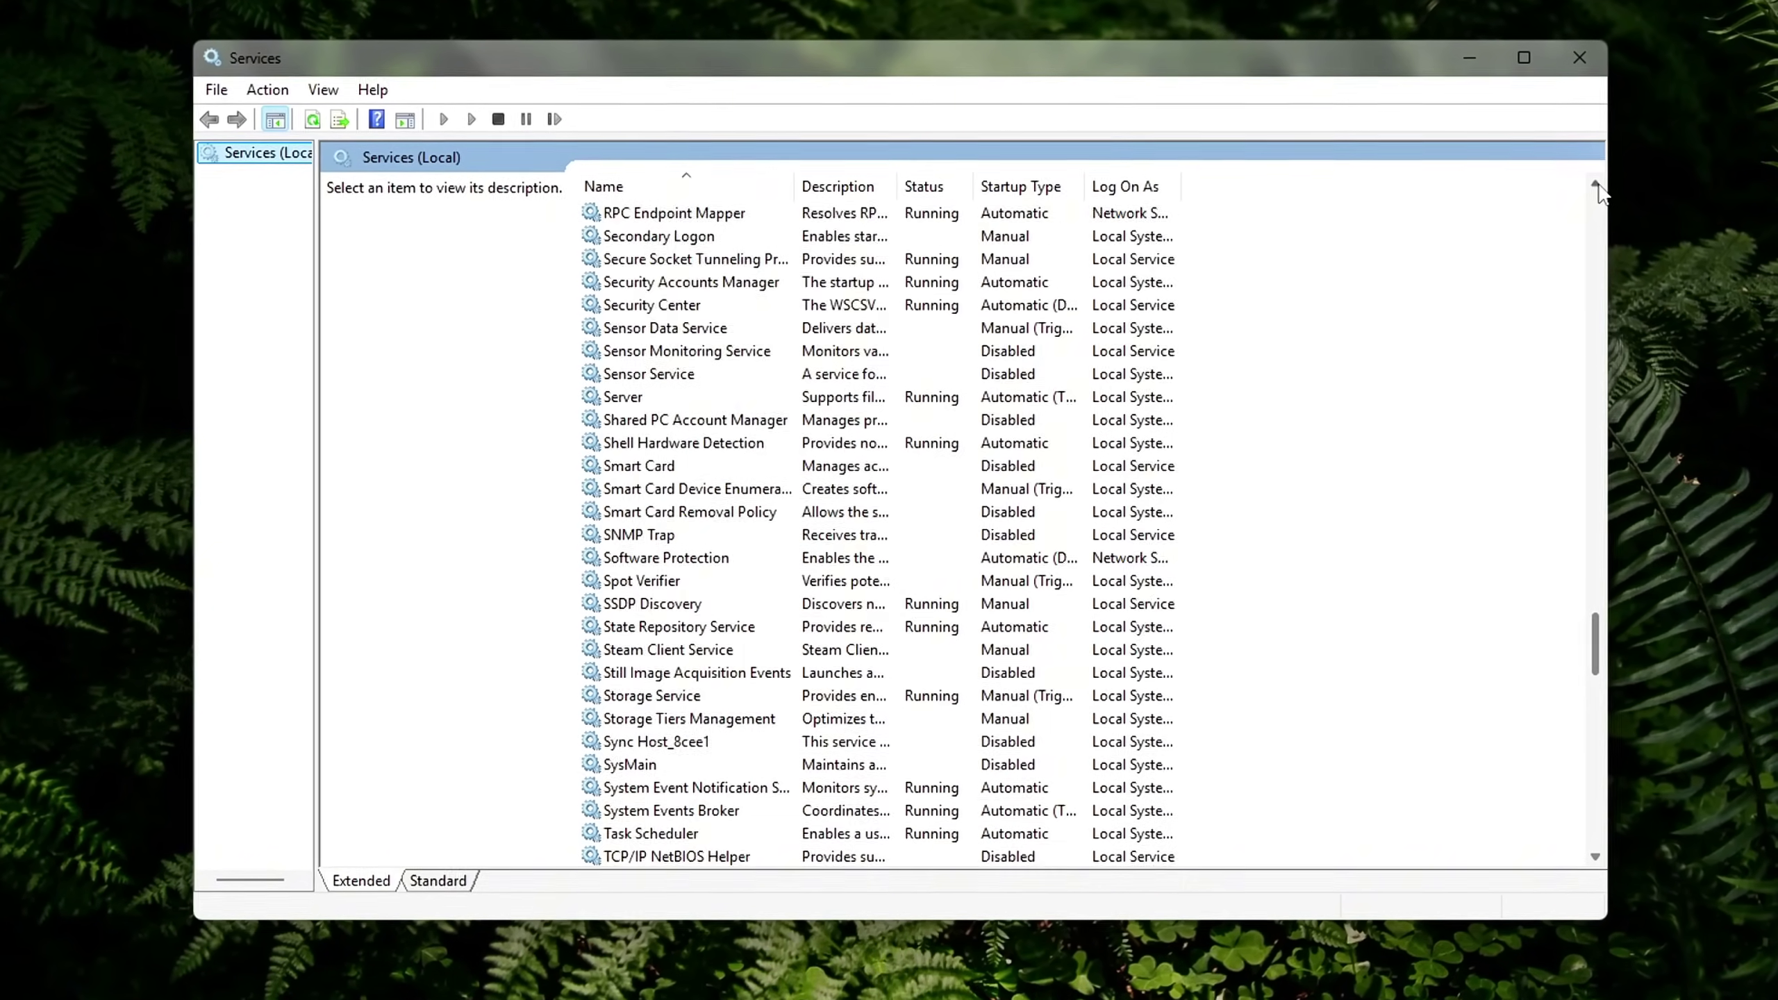
{"action": "scroll", "coordinate": [1601, 189], "scroll_direction": "up", "scroll_amount": 5}
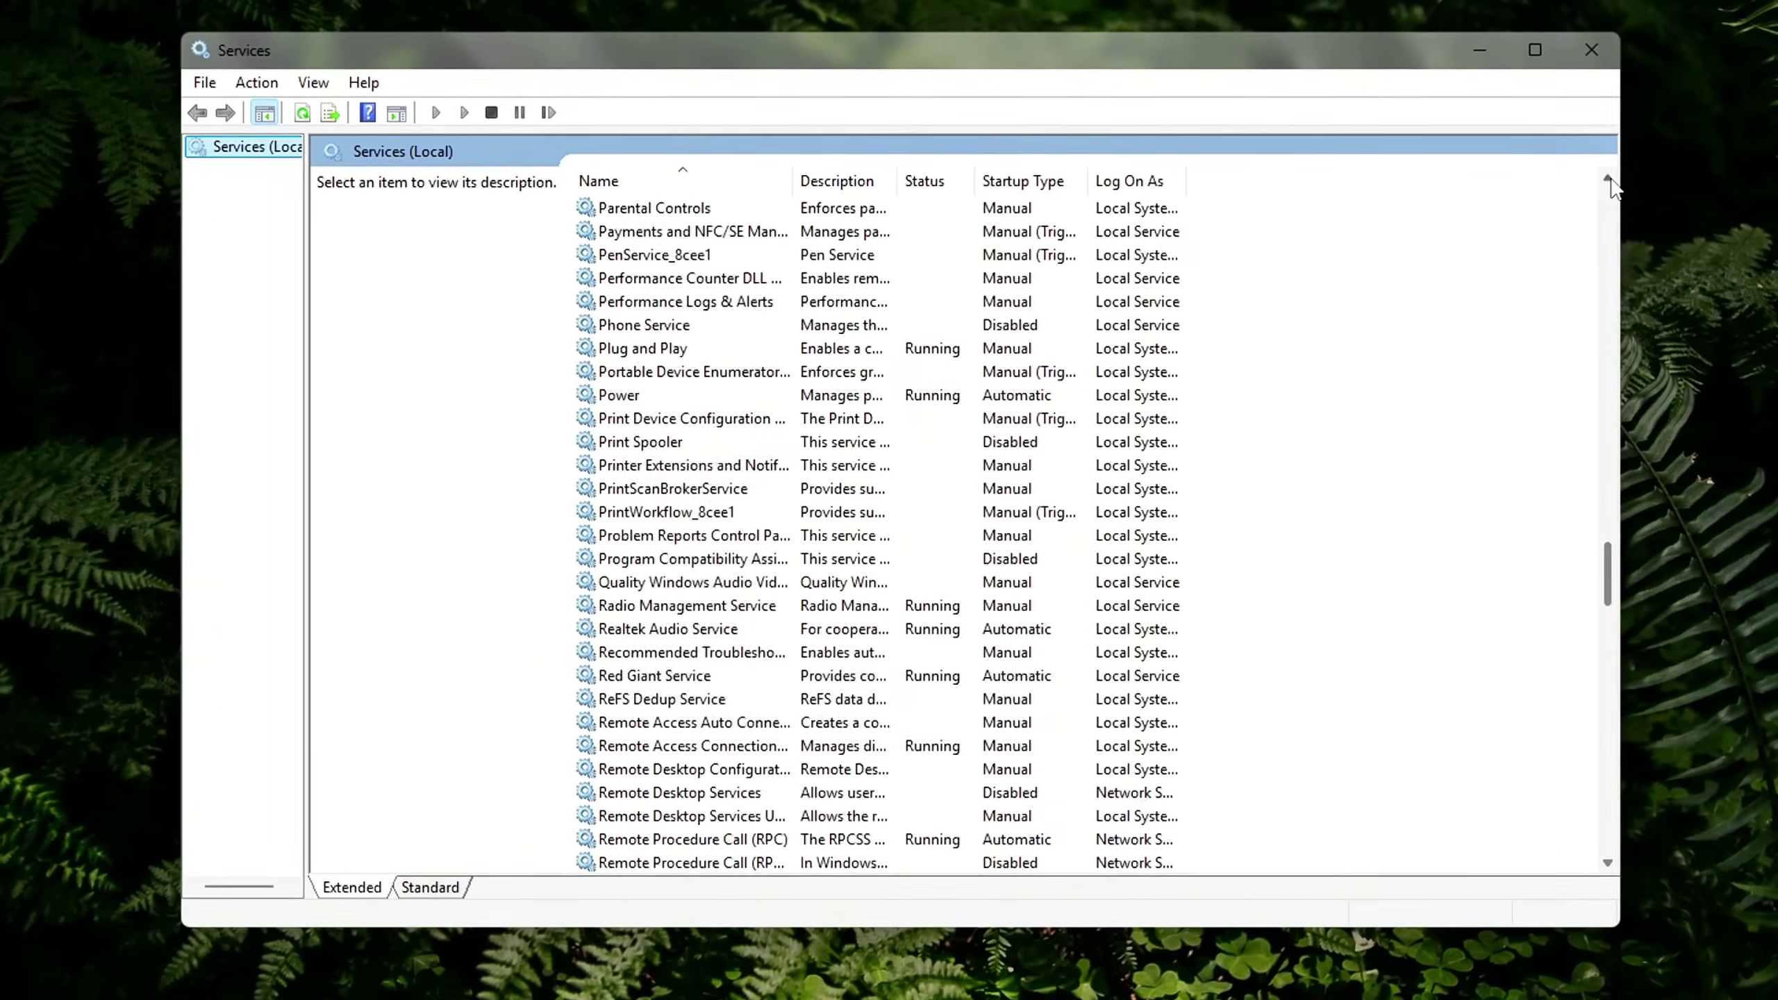
{"action": "scroll", "coordinate": [1608, 184], "scroll_direction": "up", "scroll_amount": 11}
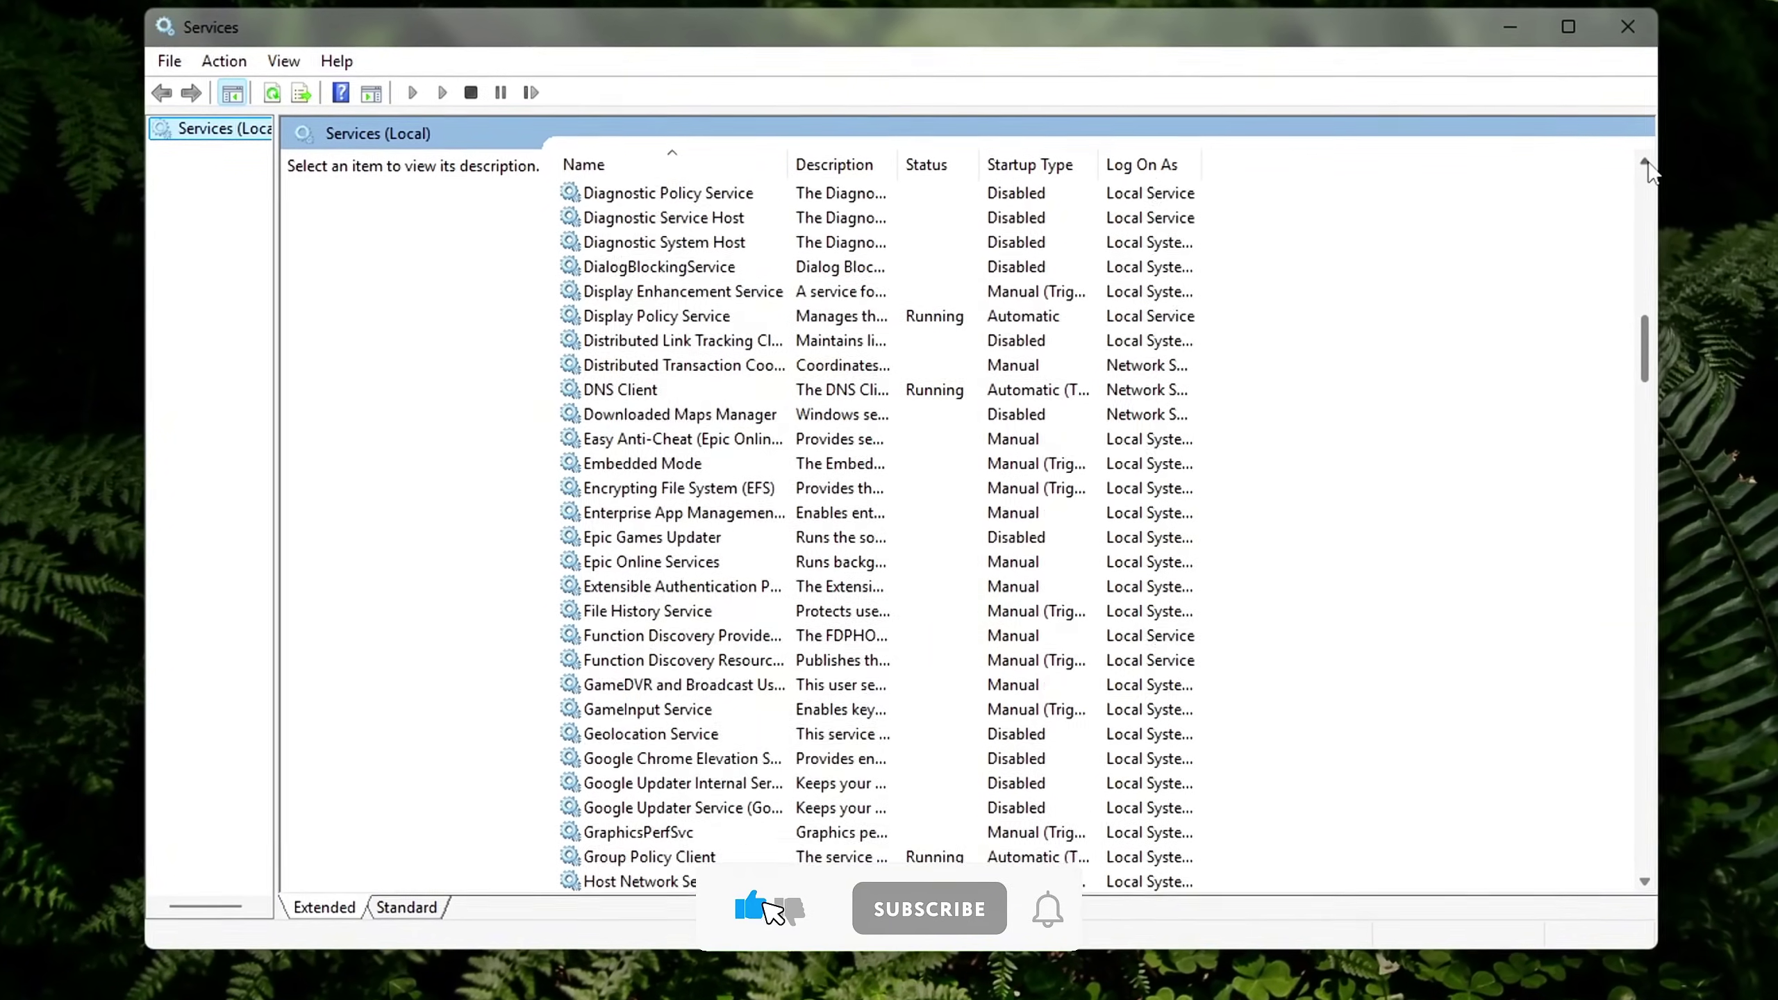
{"action": "scroll", "coordinate": [1659, 169], "scroll_direction": "up", "scroll_amount": 8}
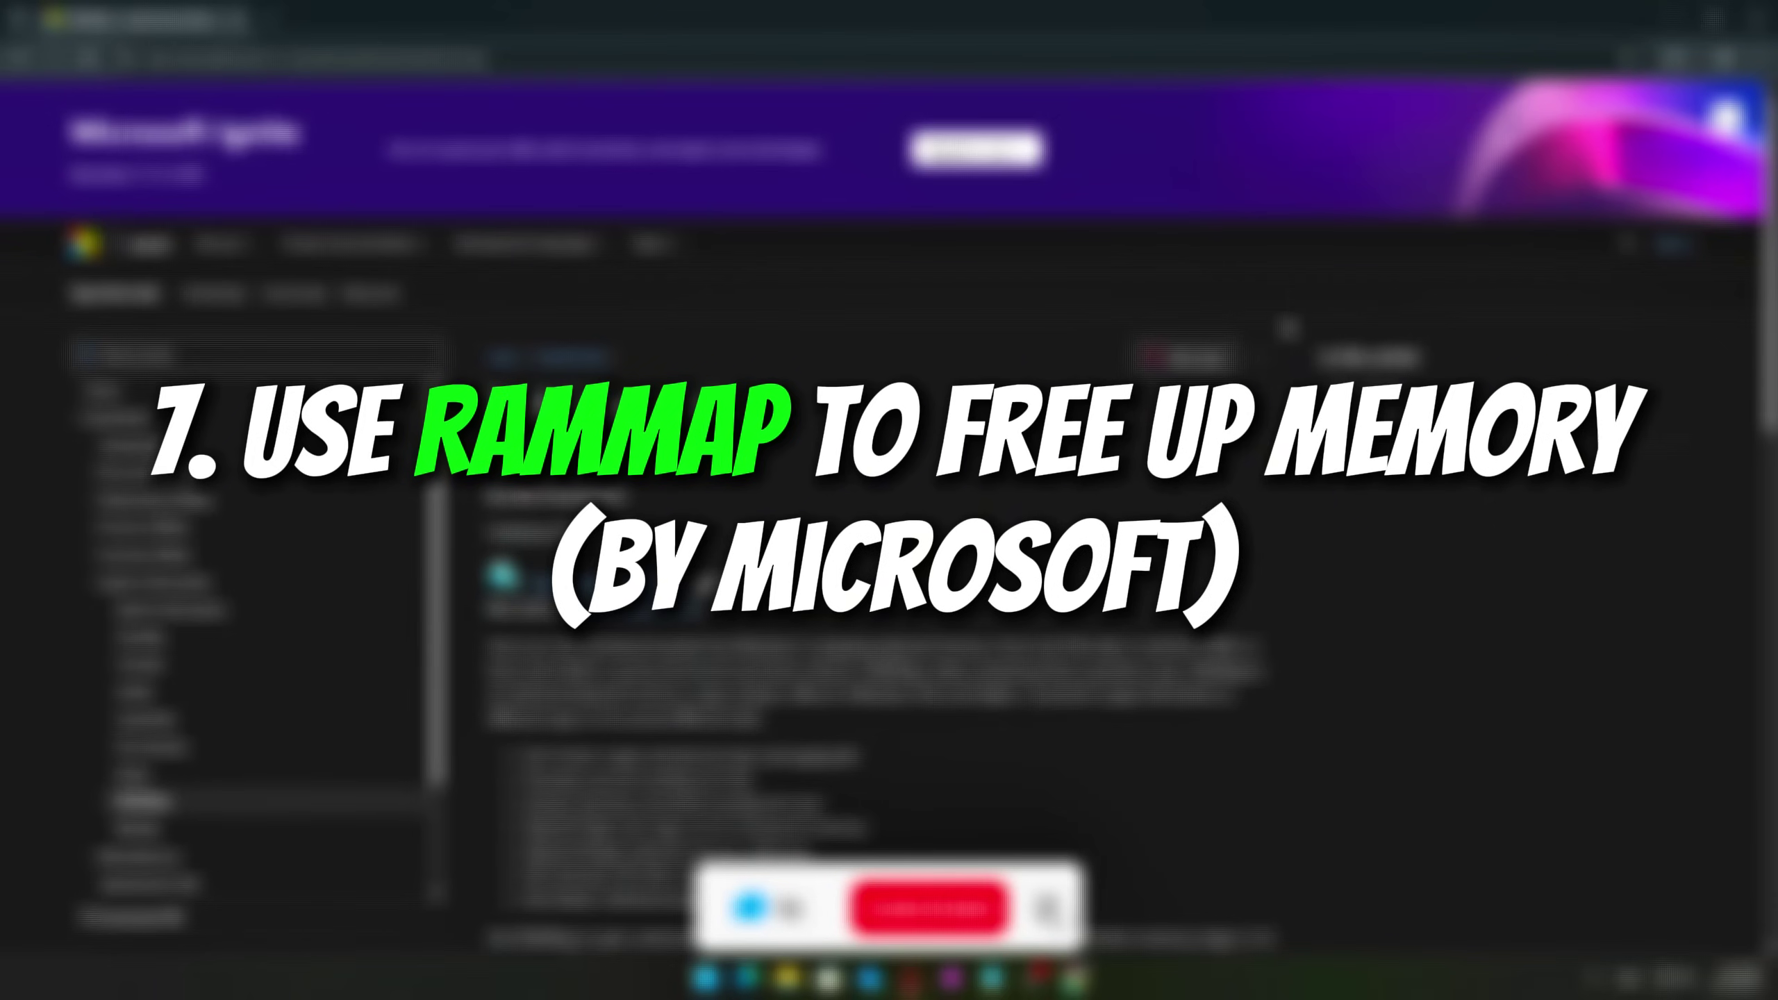
Empty the standby list from RAMMap's Empty menu
{"action": "scroll", "coordinate": [889, 491], "scroll_direction": "down", "scroll_amount": 5}
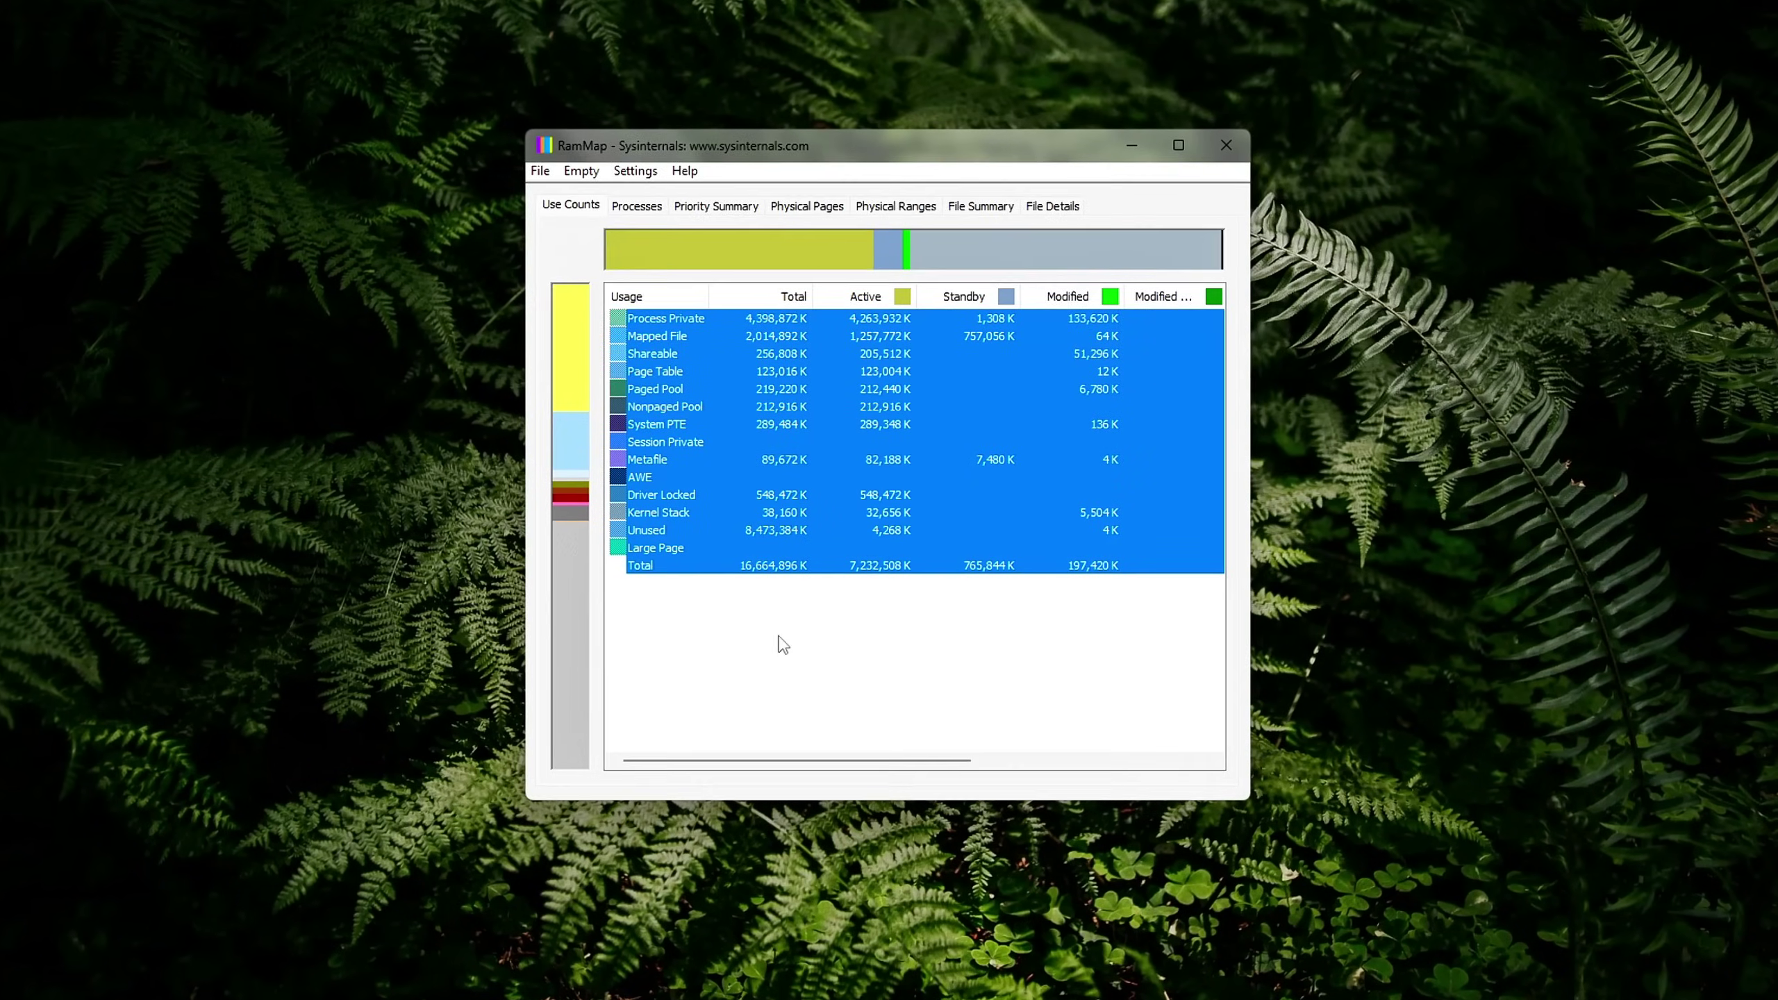
{"action": "left_click", "coordinate": [782, 643]}
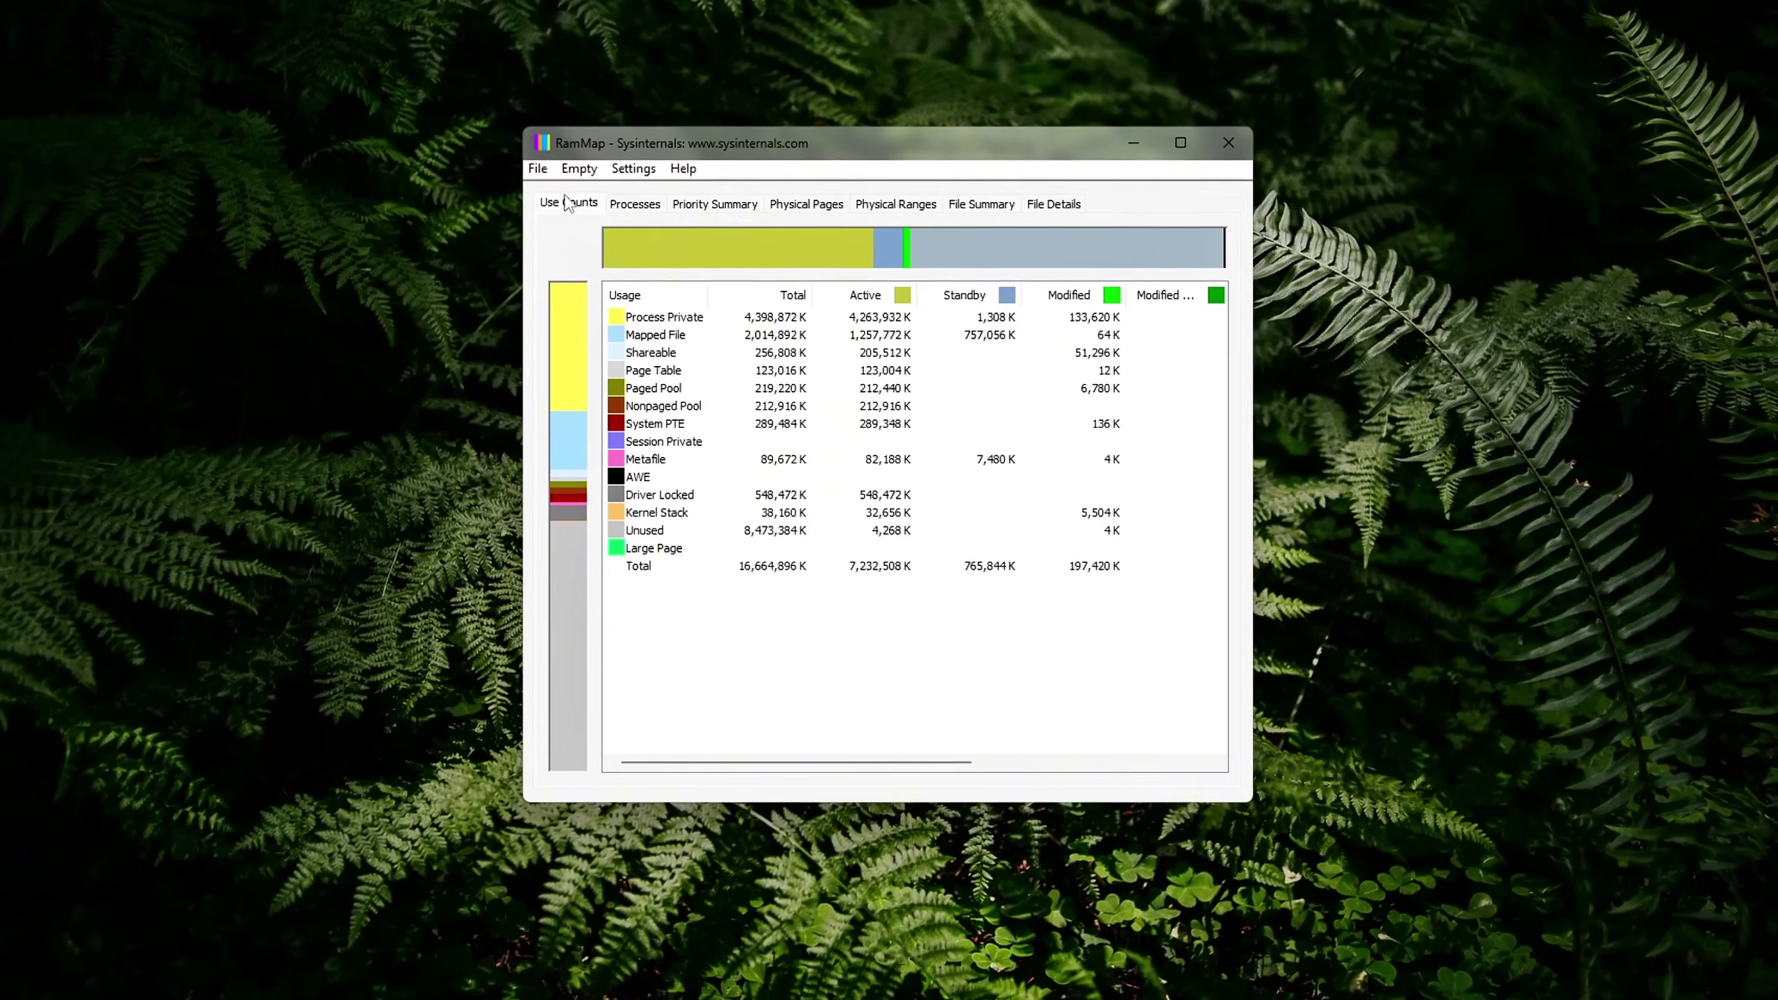
{"action": "left_click", "coordinate": [577, 167]}
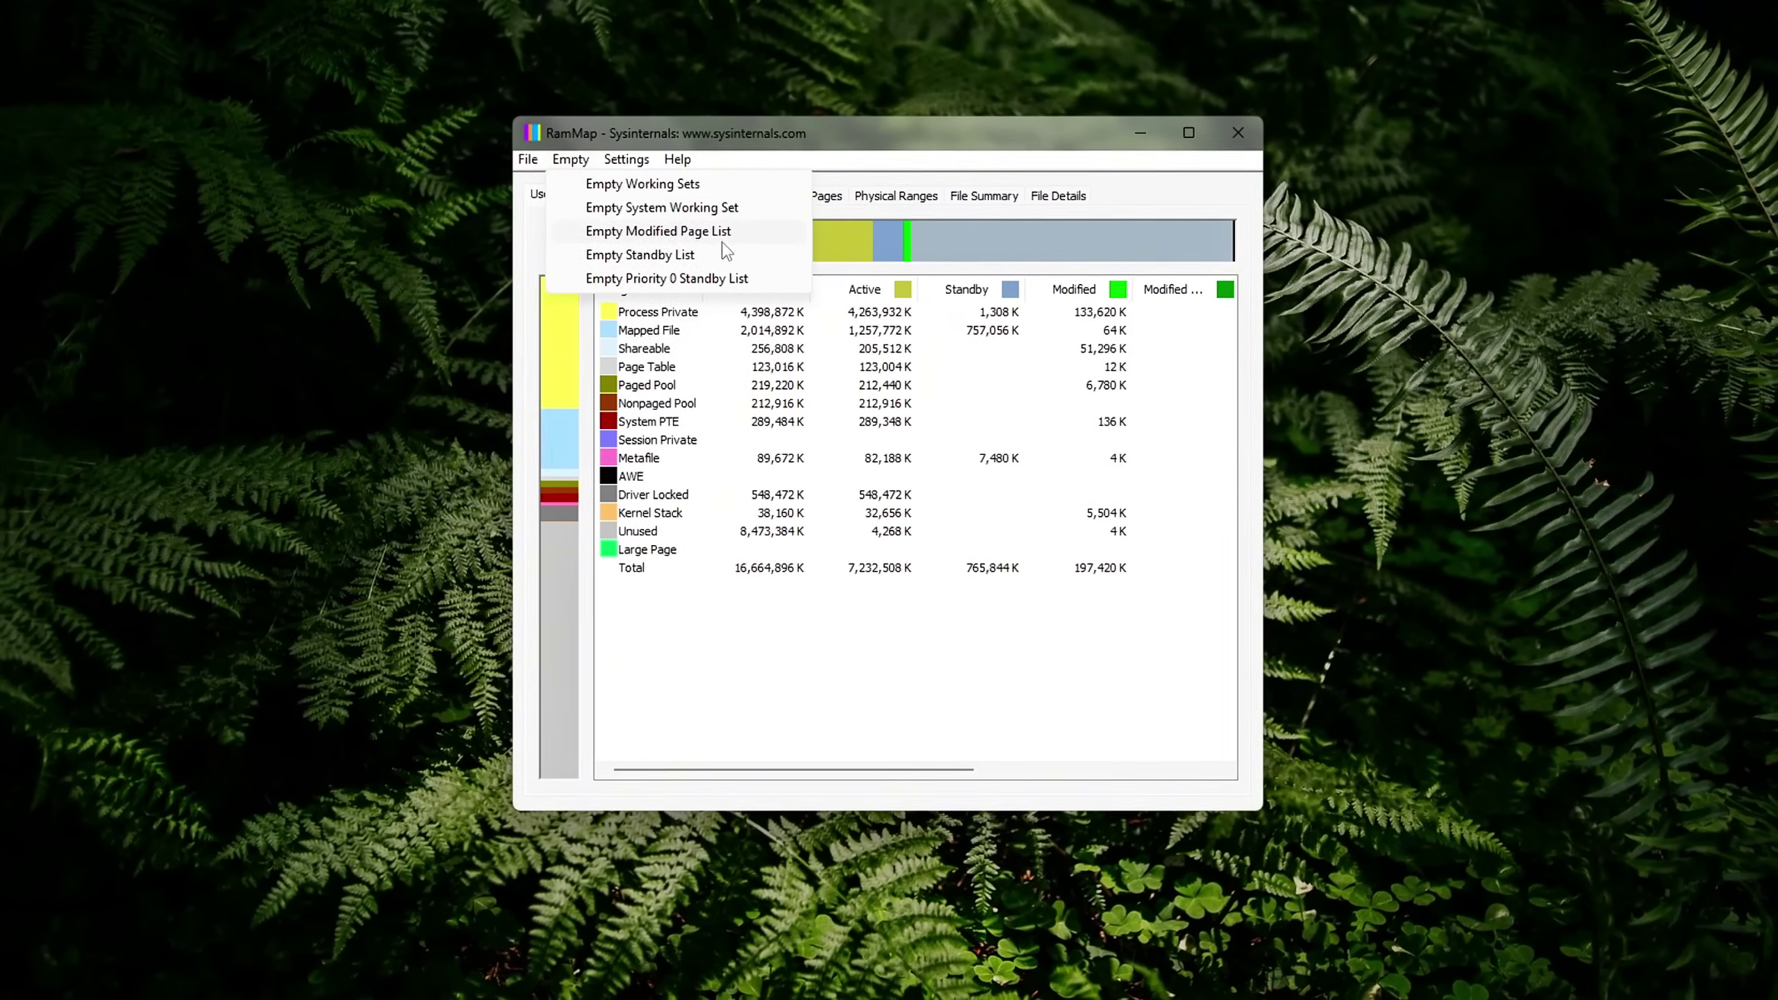
{"action": "left_click", "coordinate": [710, 257]}
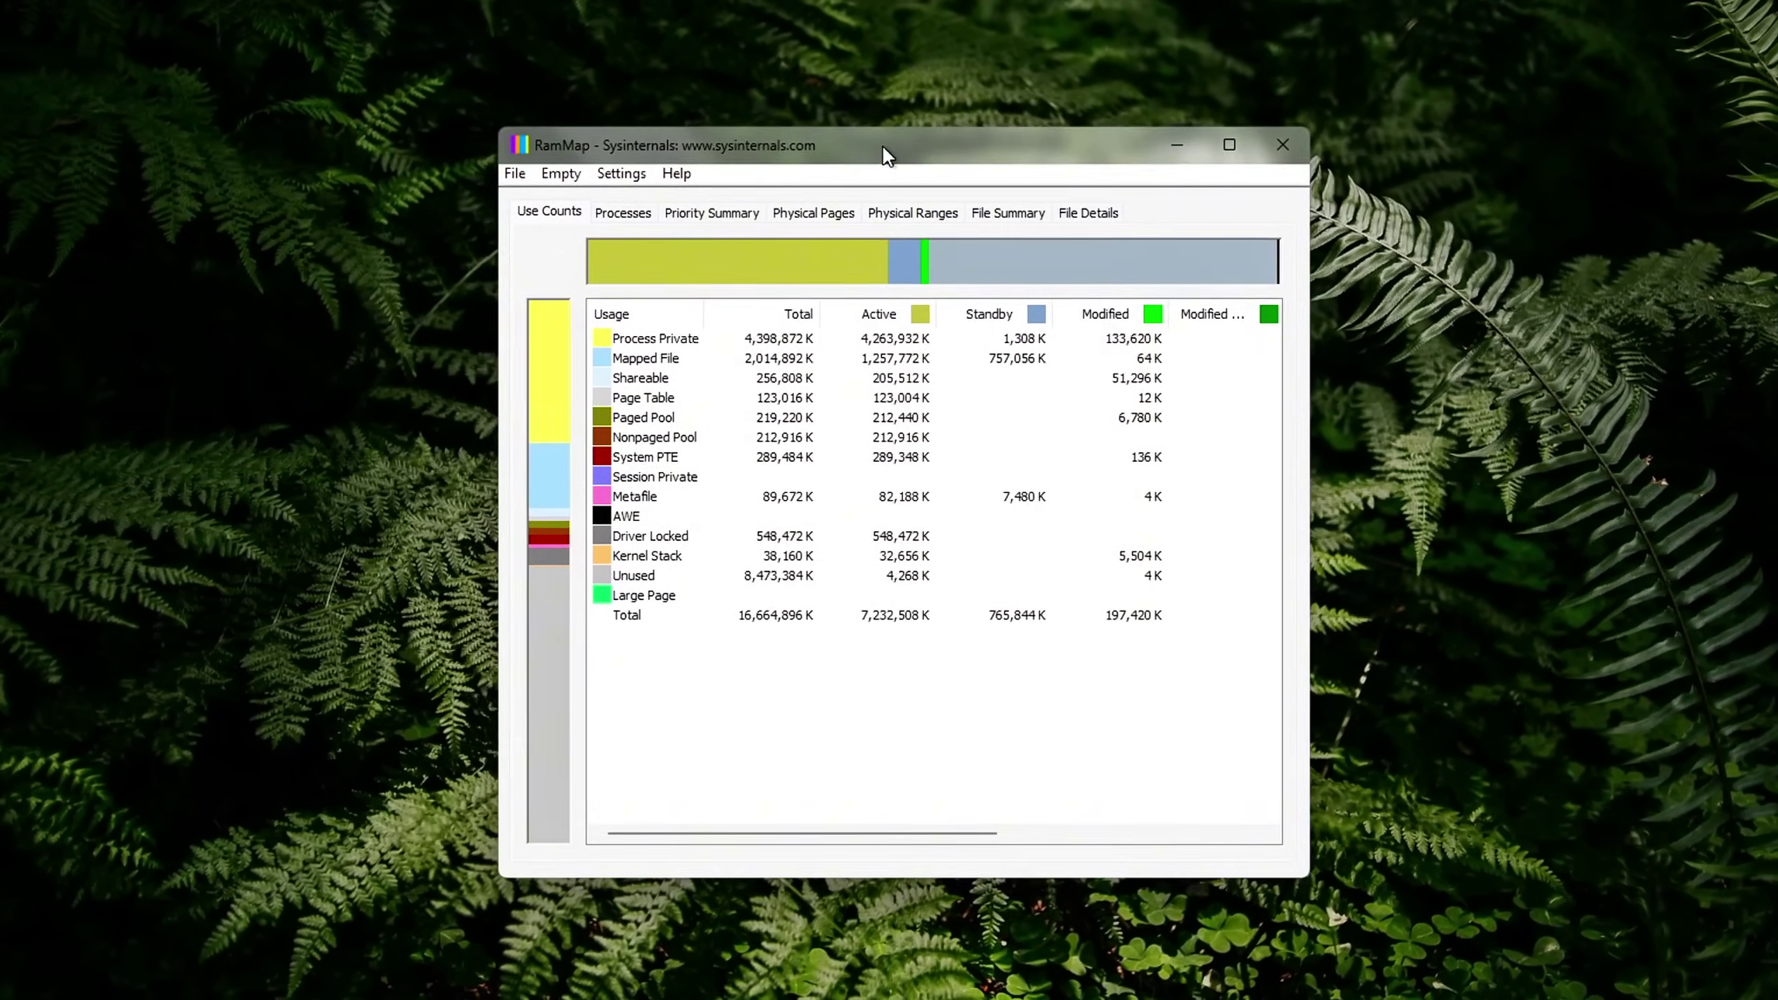
Switch RAMMap to the File Details view of per-file memory use
{"action": "left_click_drag", "start_coordinate": [1015, 710], "coordinate": [586, 328]}
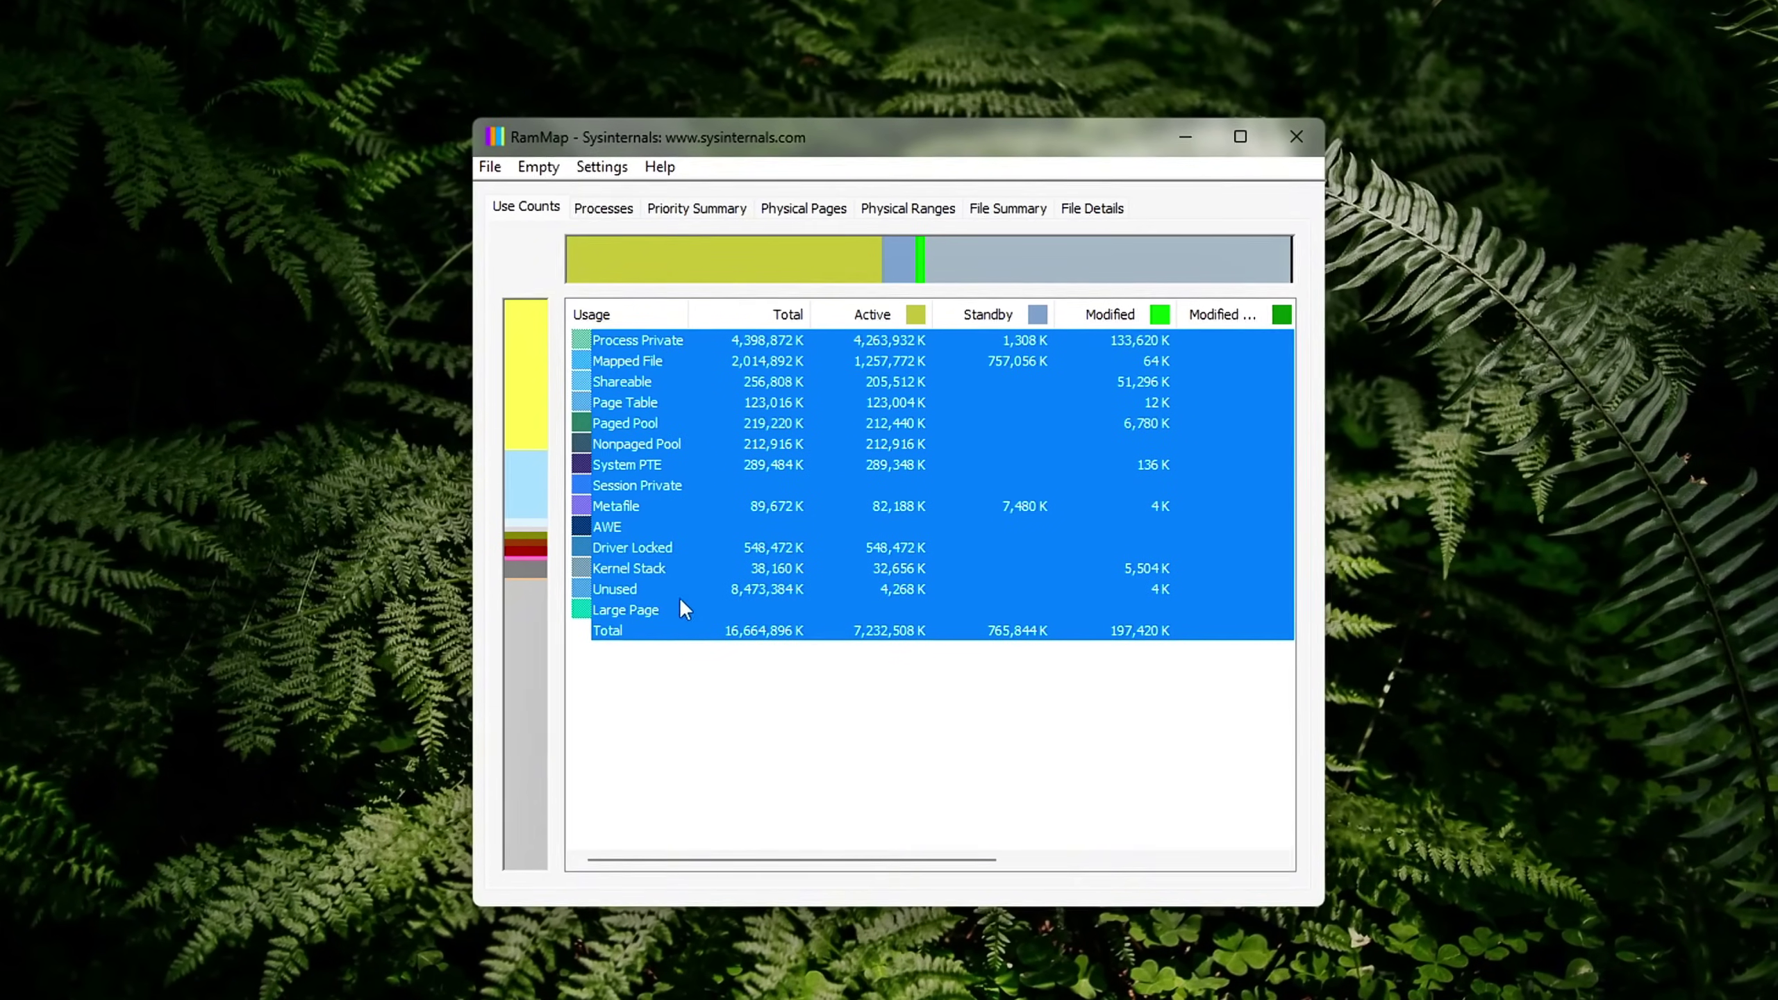
{"action": "left_click", "coordinate": [692, 698]}
{"action": "left_click", "coordinate": [1093, 206]}
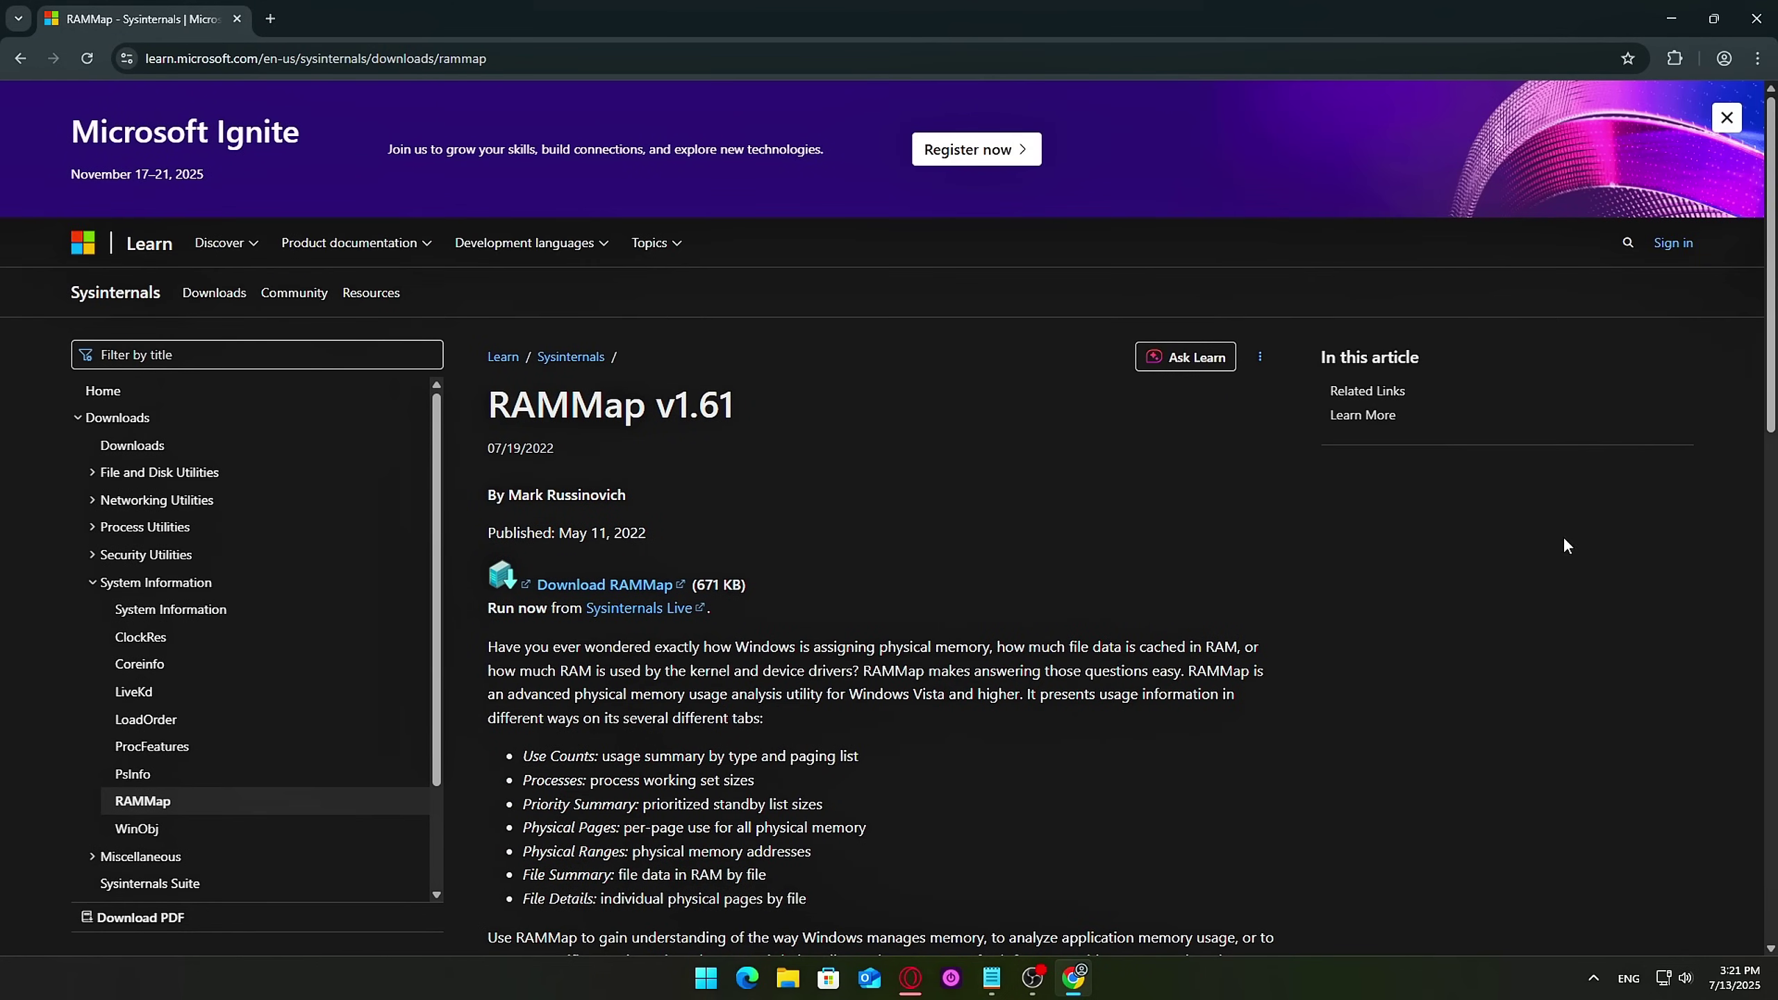
{"action": "scroll", "coordinate": [1566, 546], "scroll_direction": "down", "scroll_amount": 5}
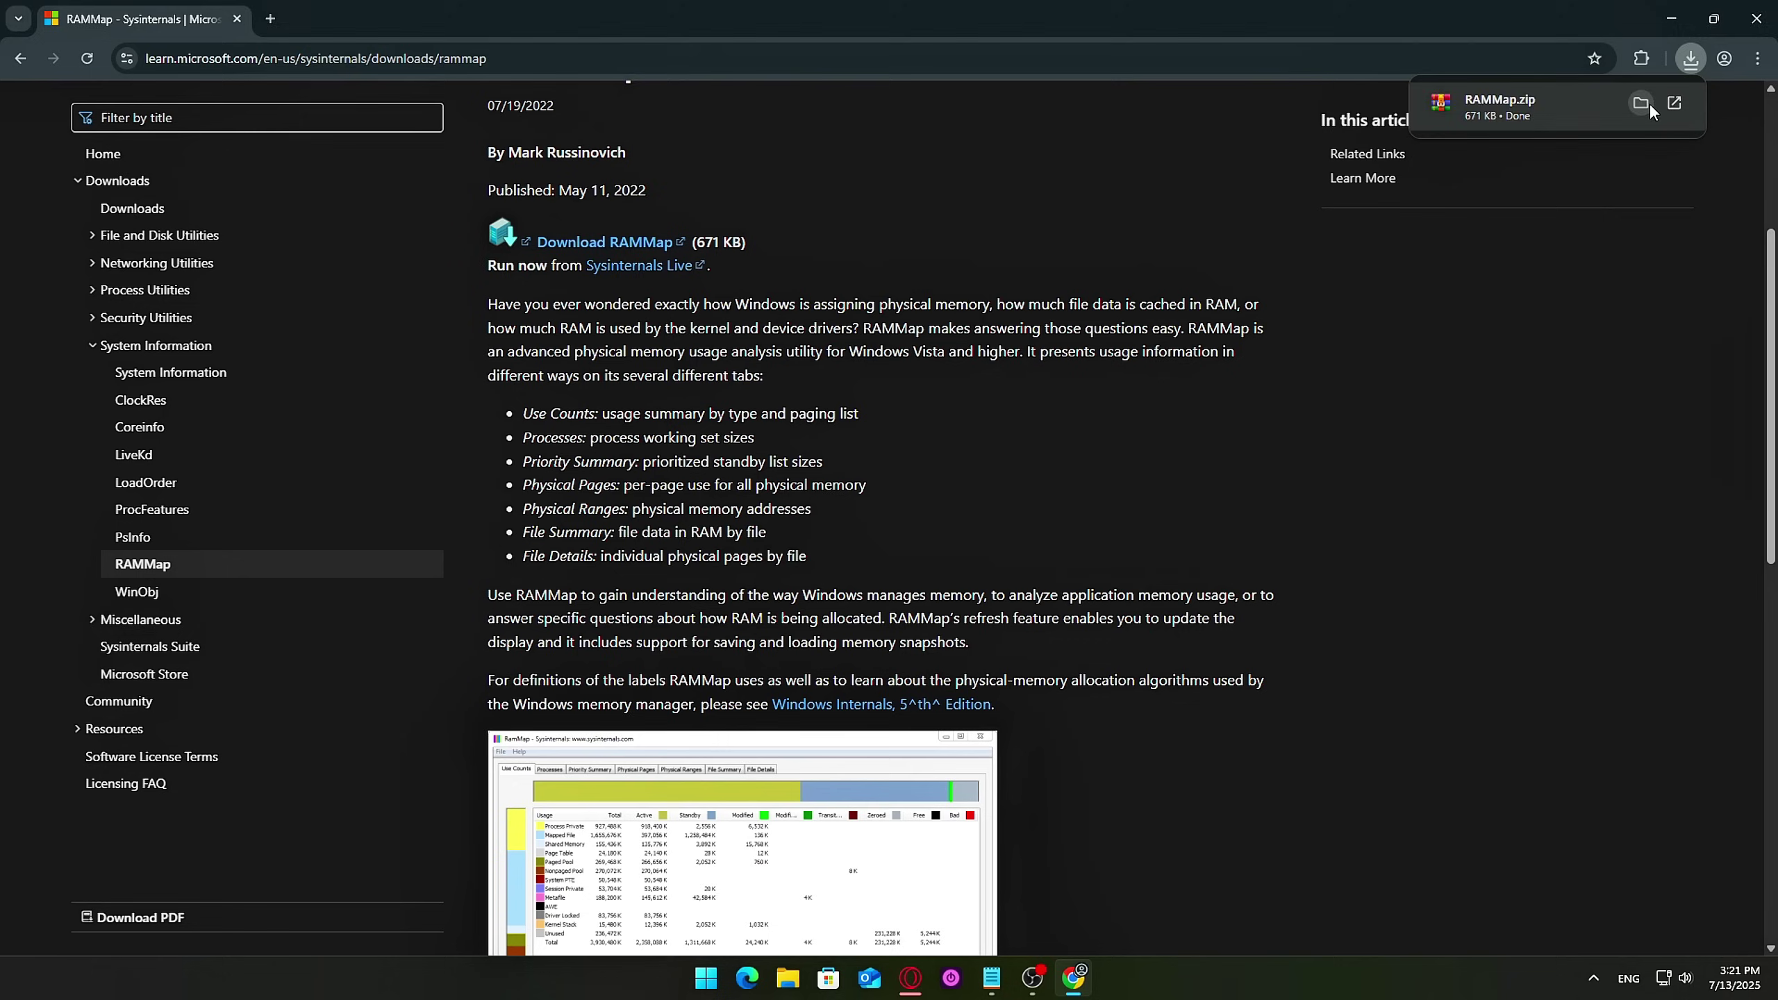
Extract RAMMap.zip in place in the Downloads folder using WinRAR's Extract Here
{"action": "left_click", "coordinate": [1641, 104]}
{"action": "right_click", "coordinate": [606, 390]}
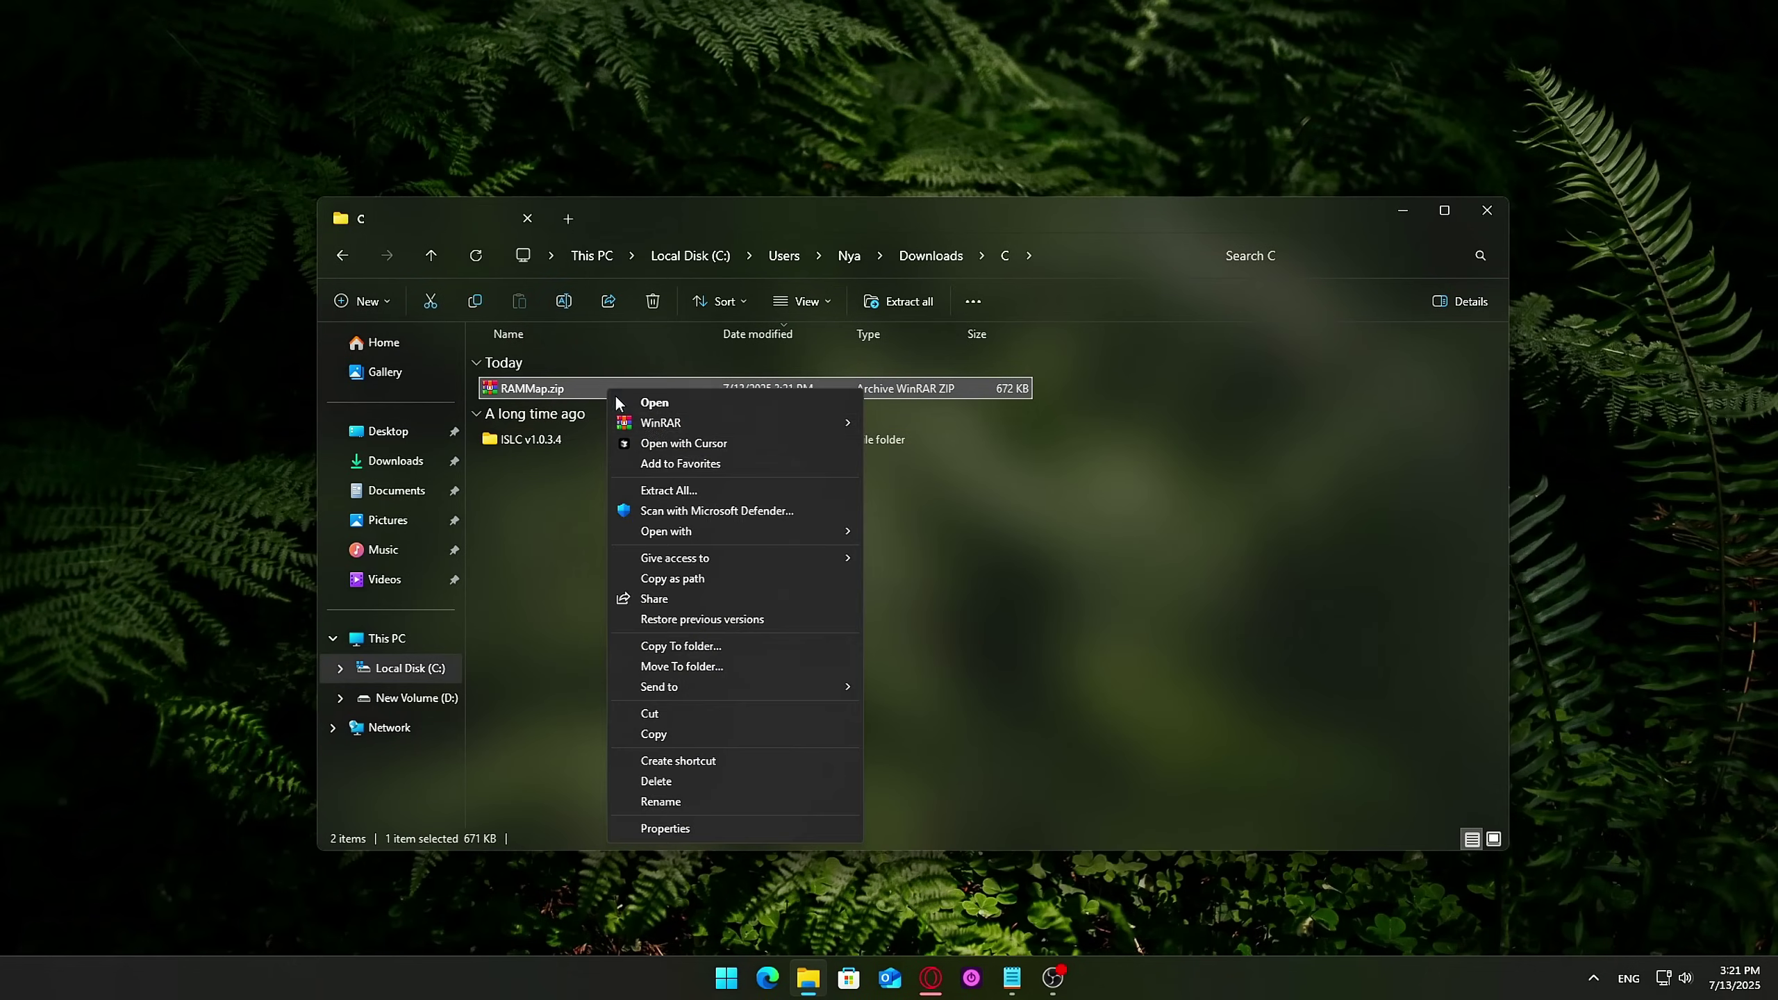
{"action": "mouse_move", "coordinate": [678, 425]}
{"action": "left_click", "coordinate": [942, 472]}
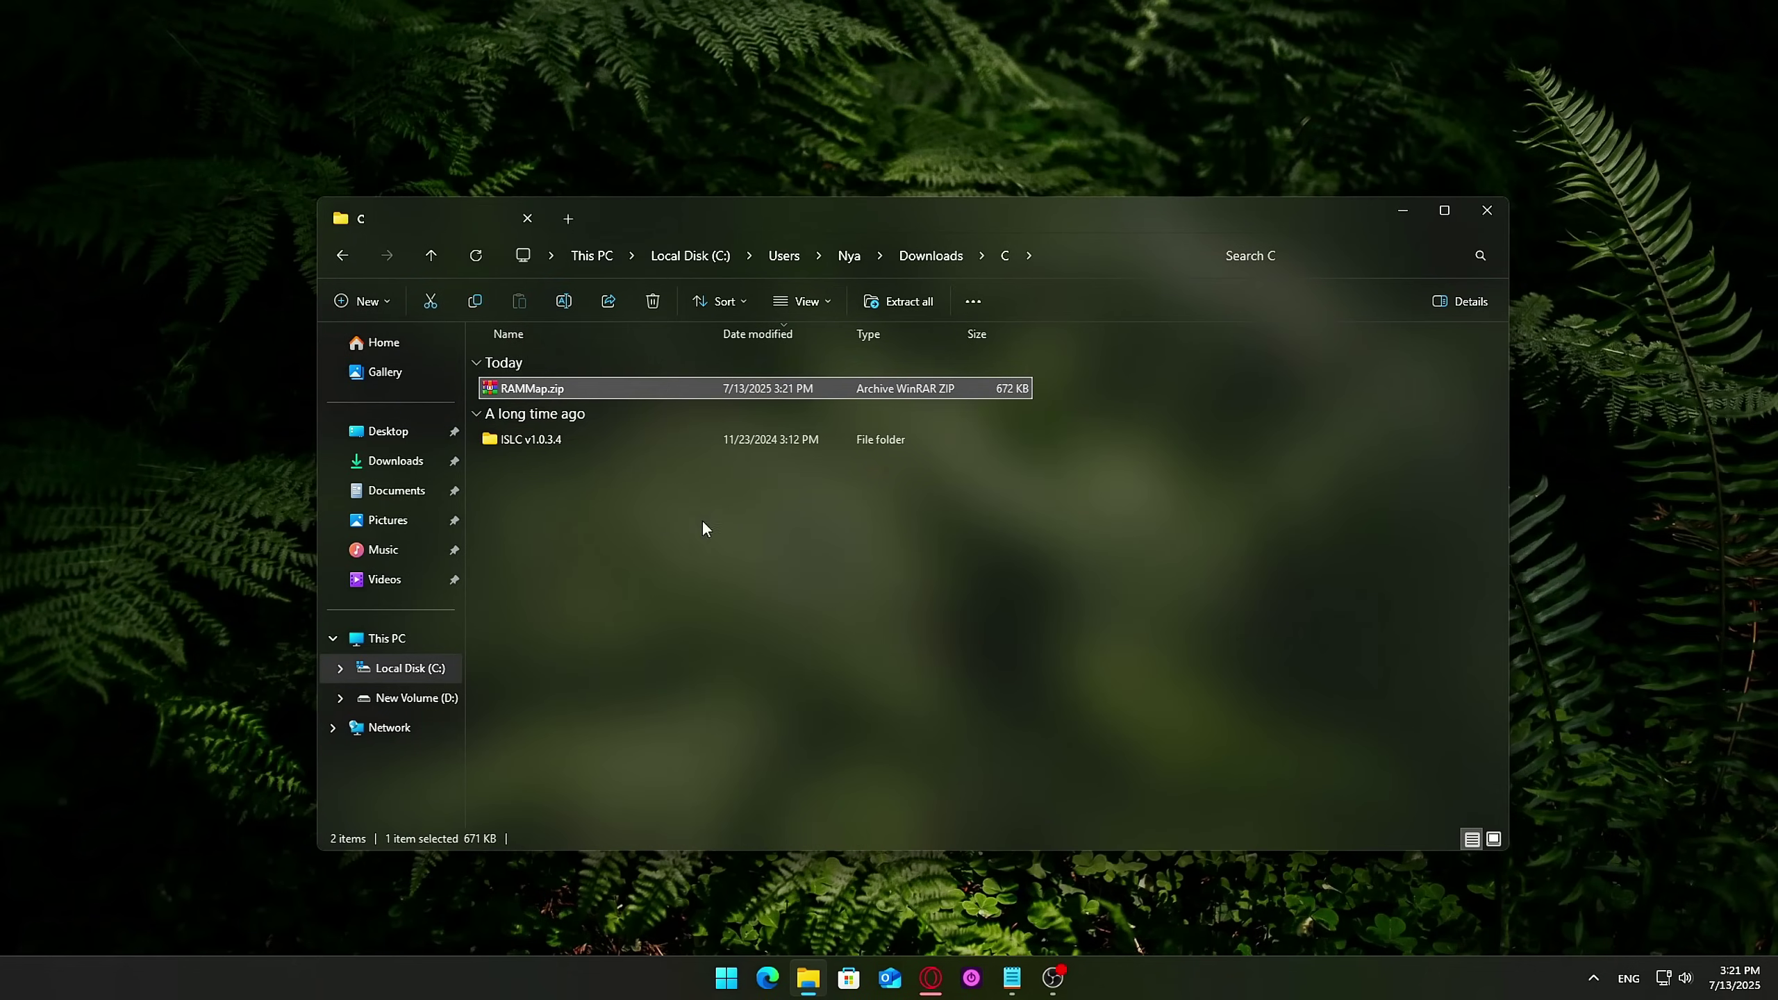
{"action": "left_click", "coordinate": [675, 539]}
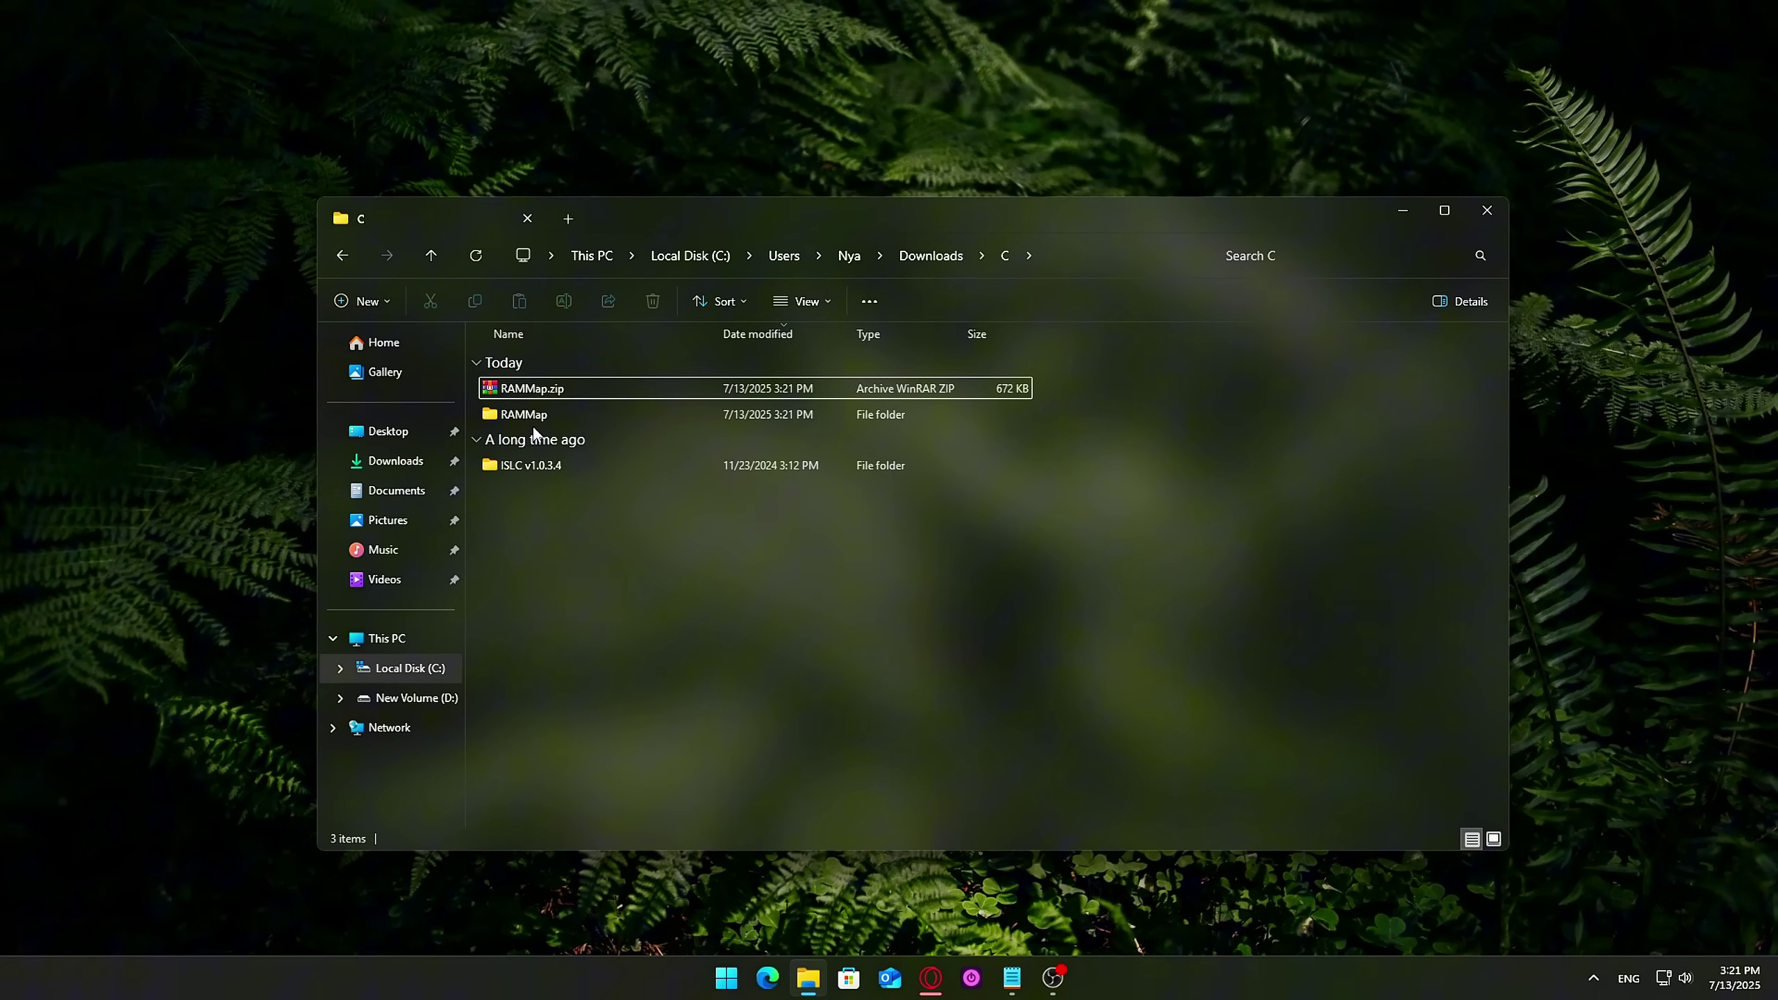
Run RAMMap64.exe from the extracted RAMMap folder as administrator
{"action": "double_click", "coordinate": [528, 415]}
{"action": "left_click_drag", "start_coordinate": [700, 608], "coordinate": [578, 448]}
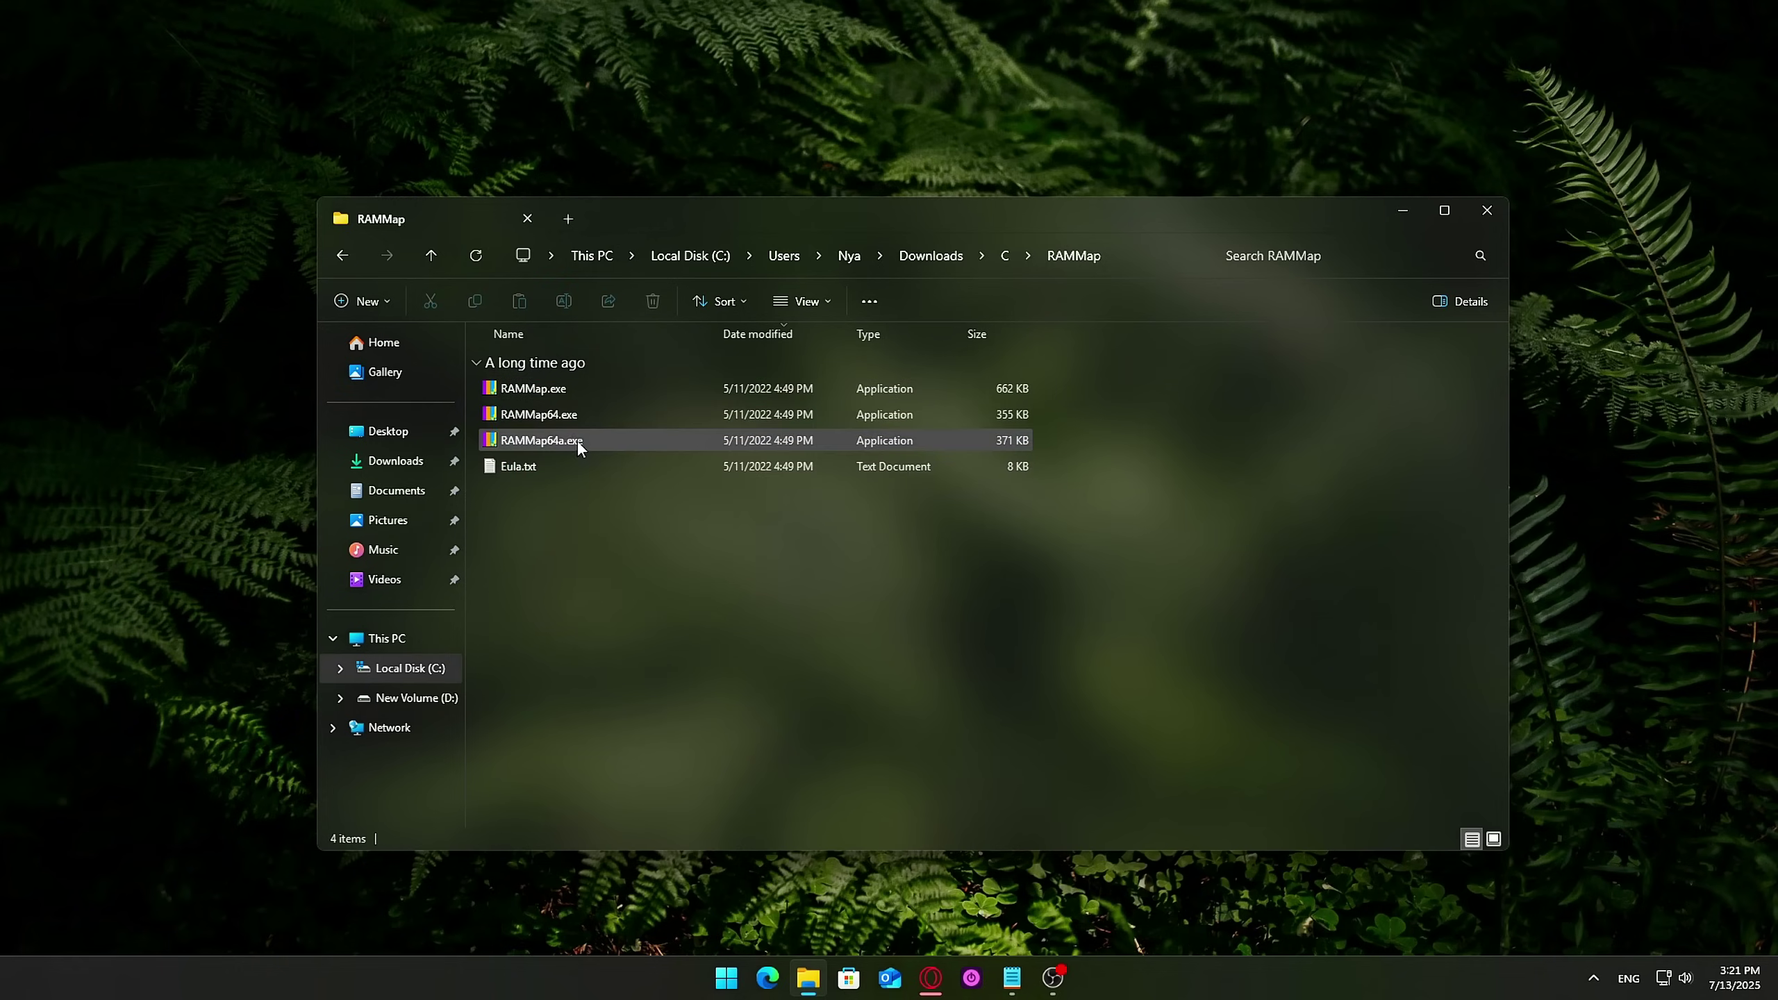
{"action": "right_click", "coordinate": [640, 417]}
{"action": "left_click", "coordinate": [690, 454]}
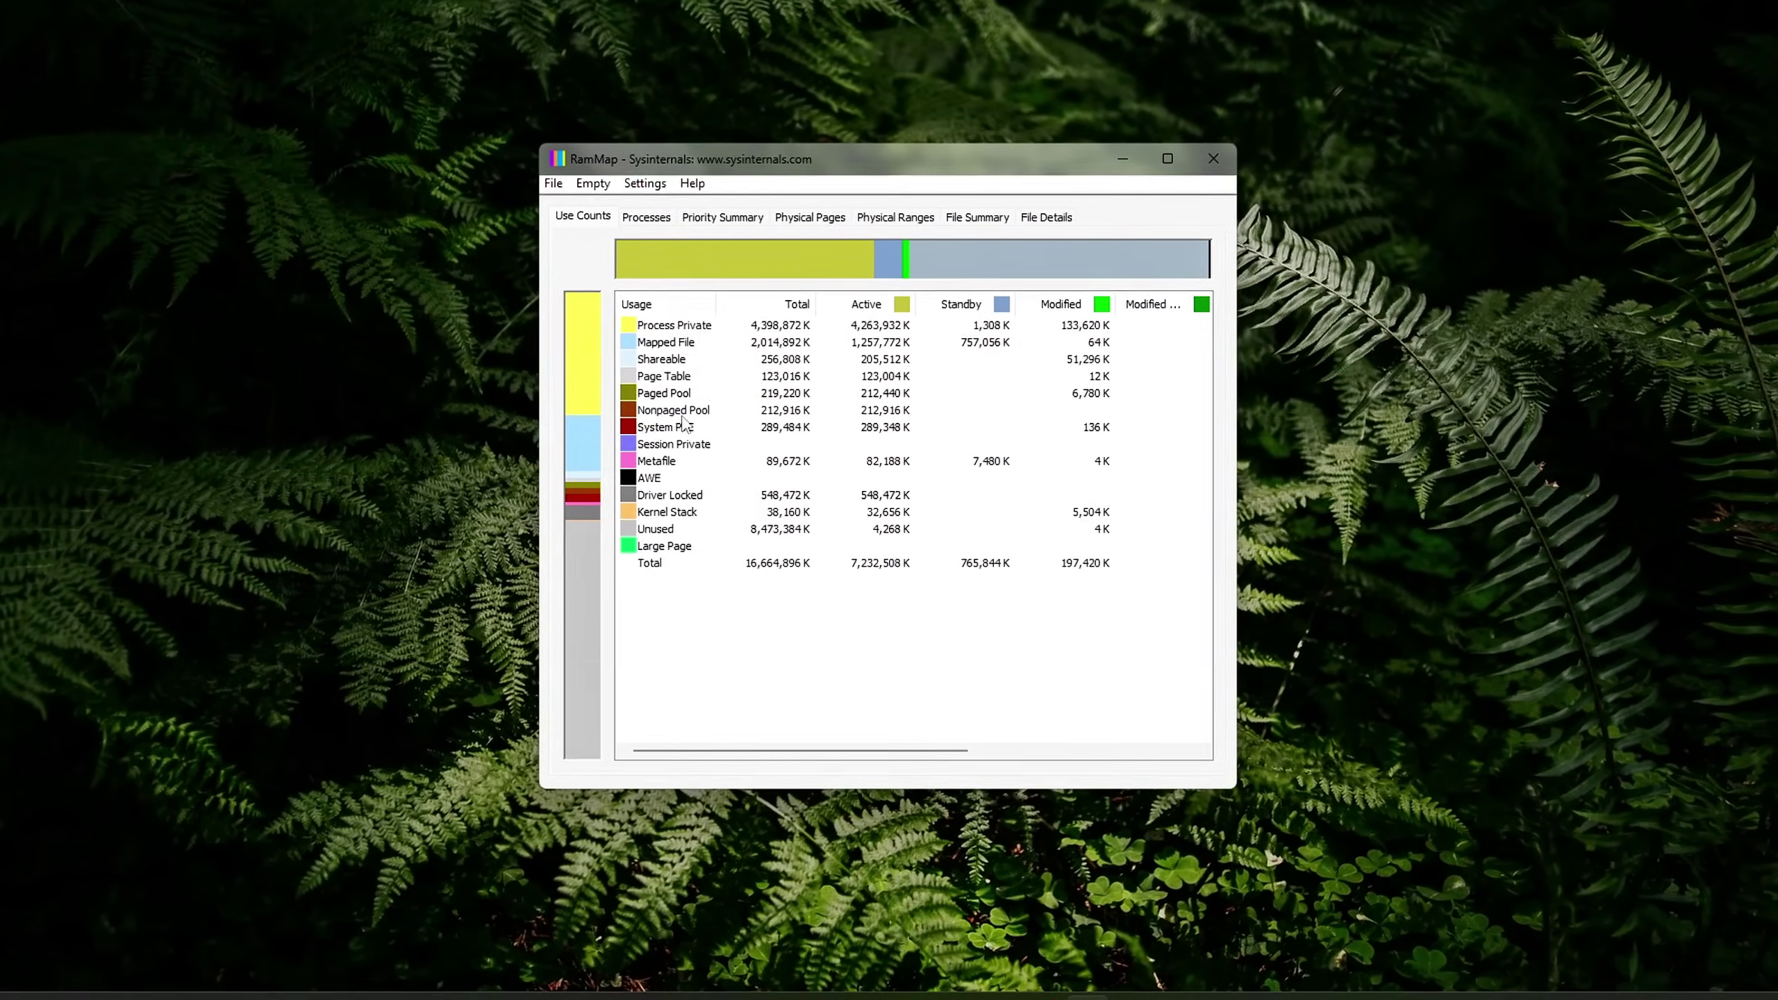
Empty the standby list again with Empty > Empty Standby List
{"action": "left_click_drag", "start_coordinate": [683, 424], "coordinate": [767, 644]}
{"action": "left_click", "coordinate": [766, 661]}
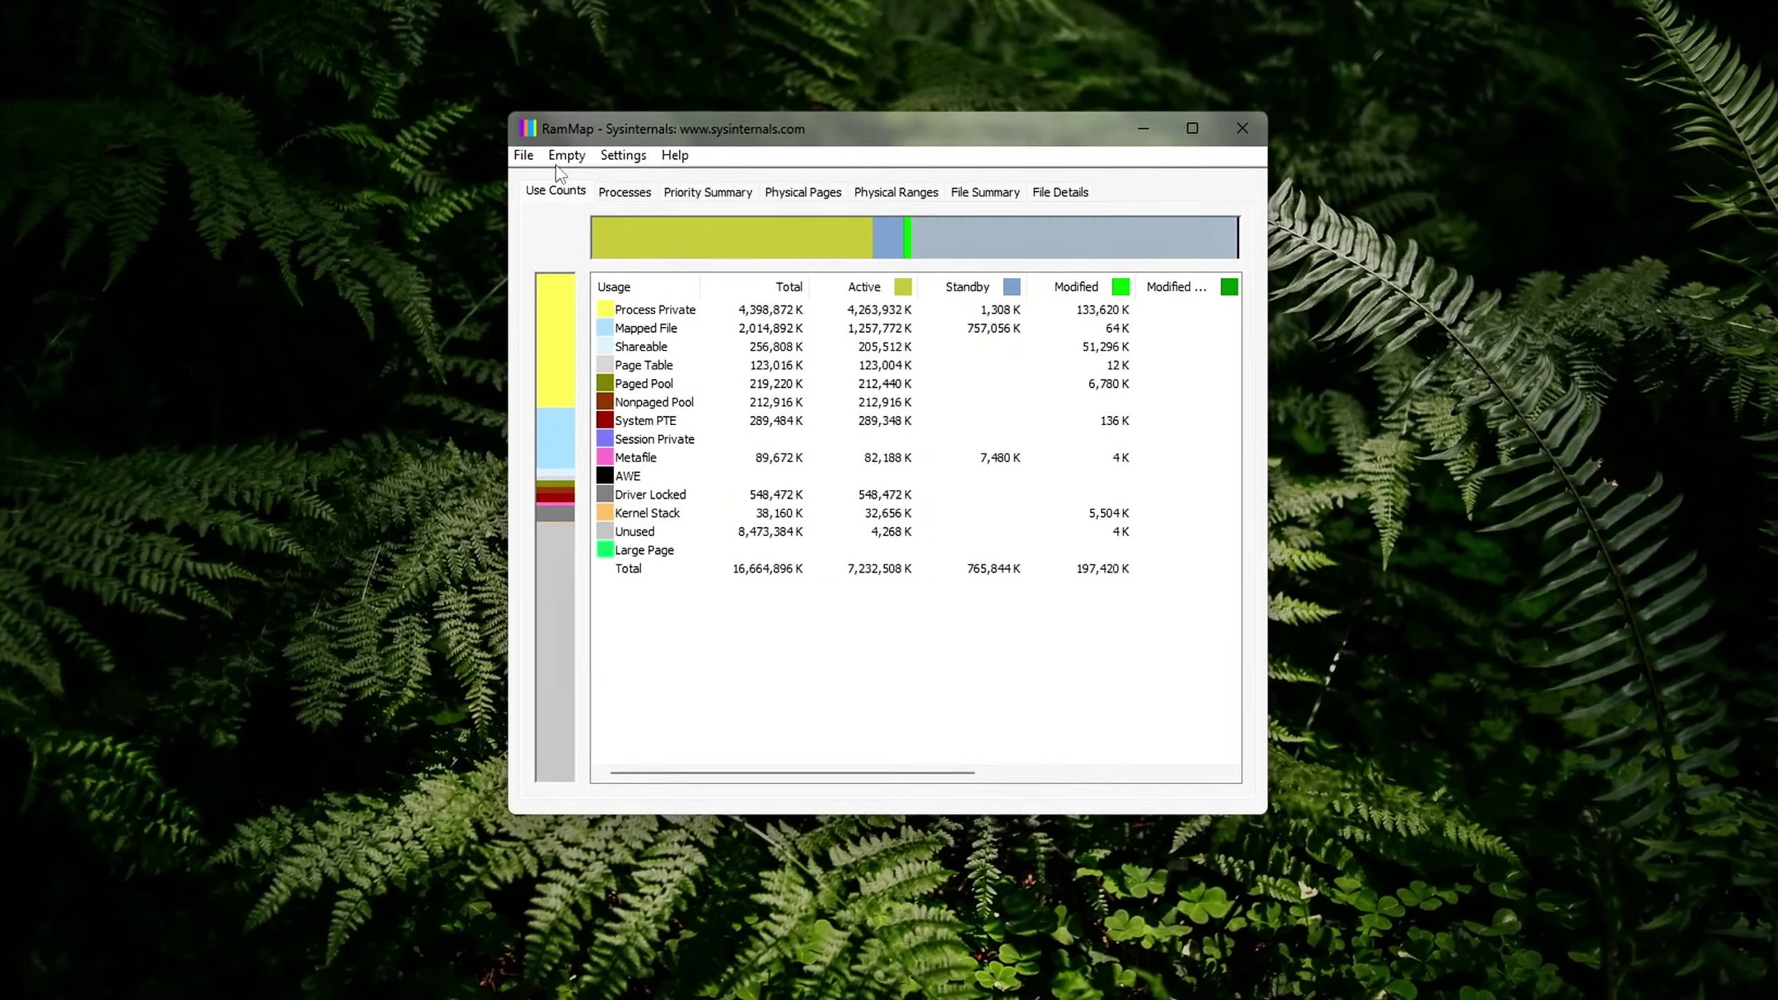
{"action": "left_click", "coordinate": [593, 183]}
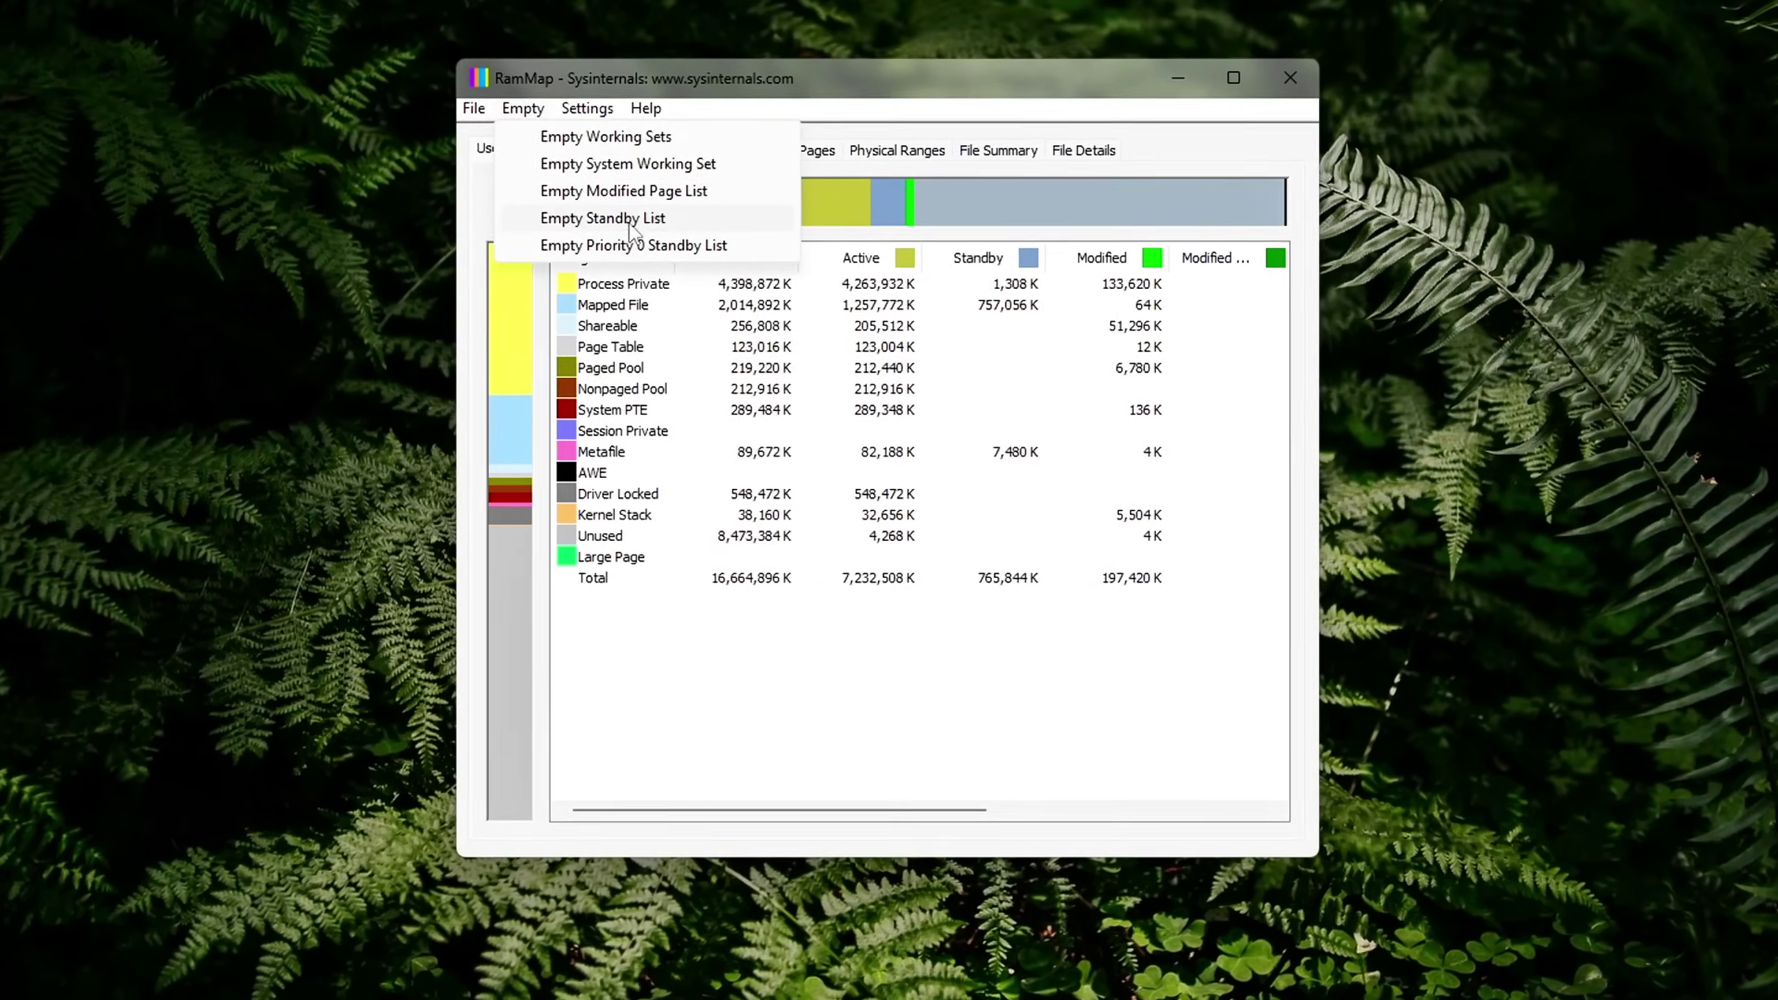
{"action": "left_click", "coordinate": [629, 220]}
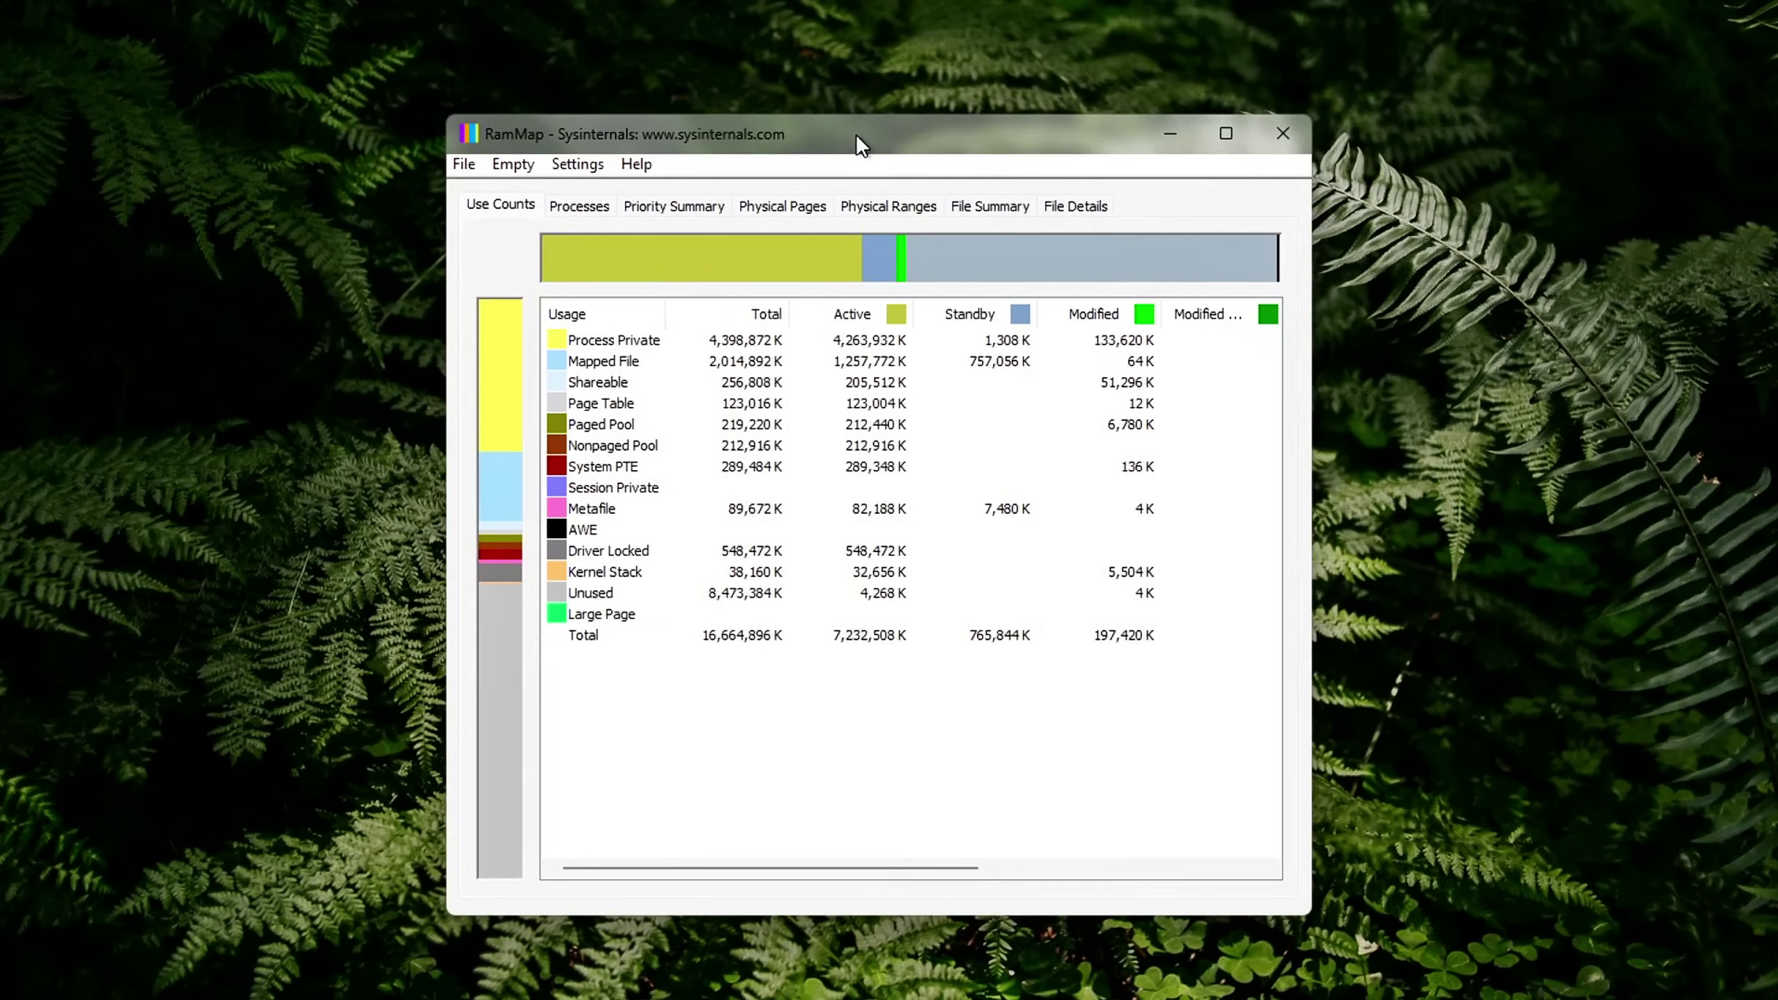
View File Details, File Summary, Physical Ranges, Physical Pages, Priority Summary, Processes, then Use Counts
{"action": "left_click_drag", "start_coordinate": [856, 134], "coordinate": [875, 130]}
{"action": "left_click_drag", "start_coordinate": [1024, 724], "coordinate": [580, 316]}
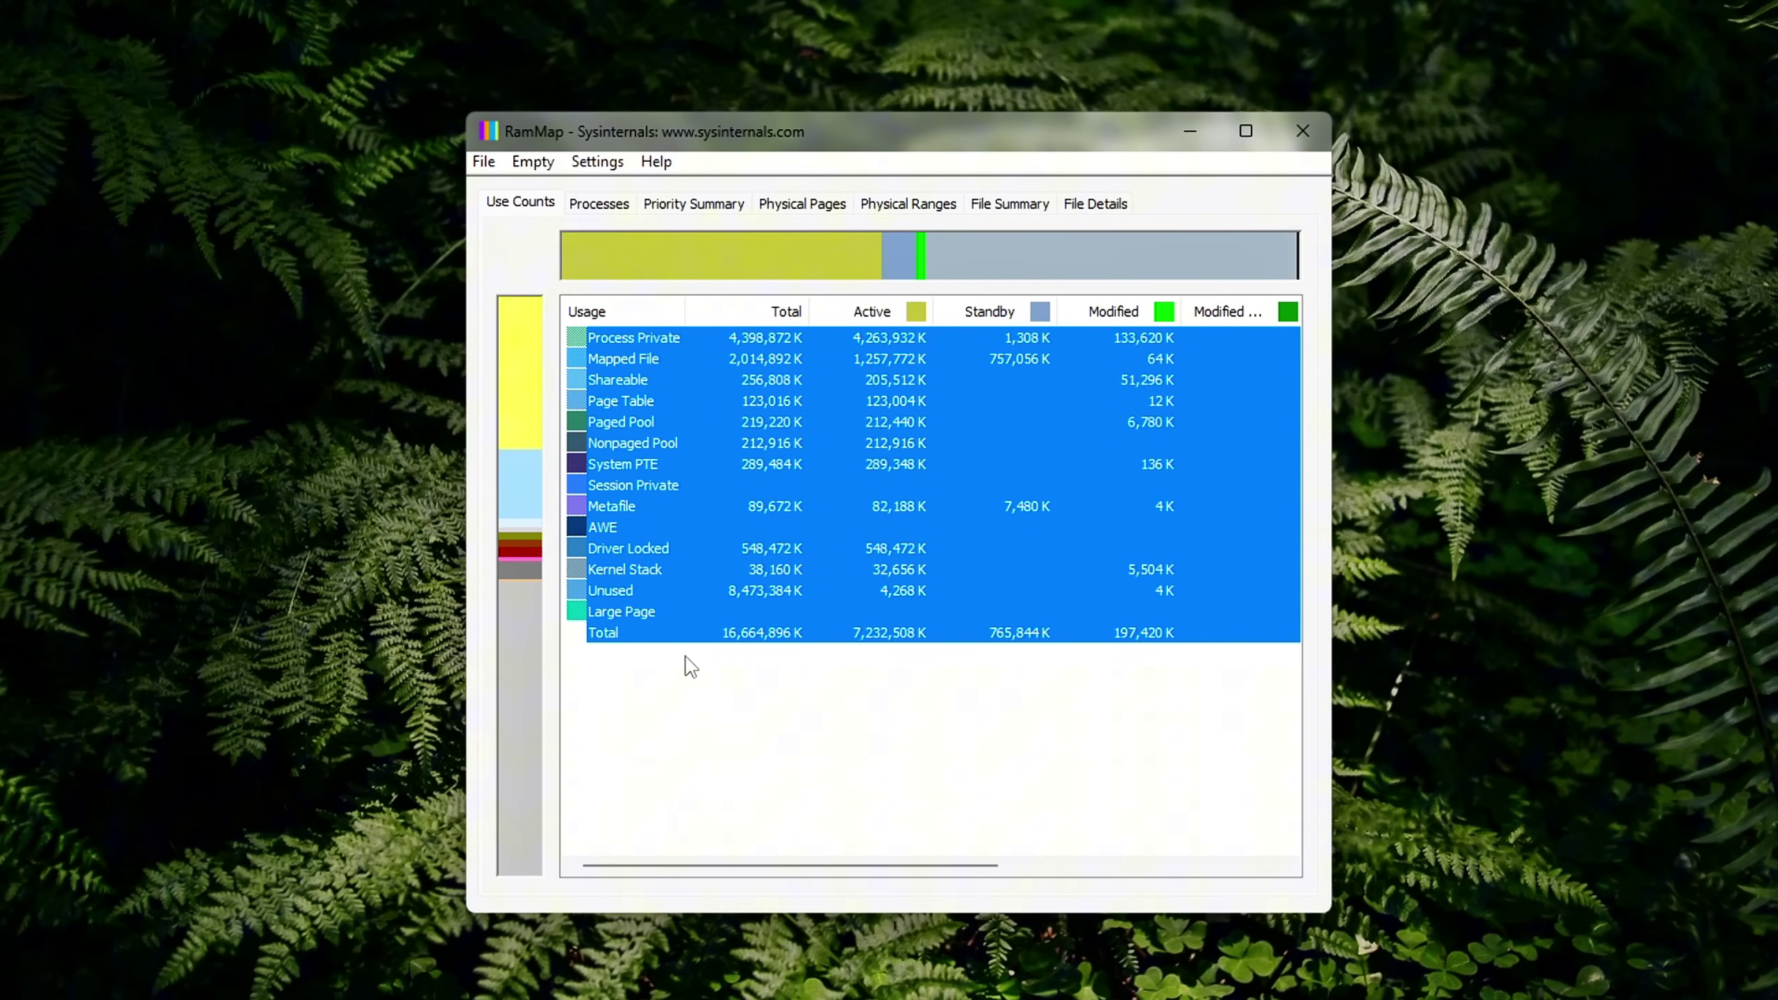
{"action": "left_click", "coordinate": [684, 690]}
{"action": "left_click", "coordinate": [1096, 203]}
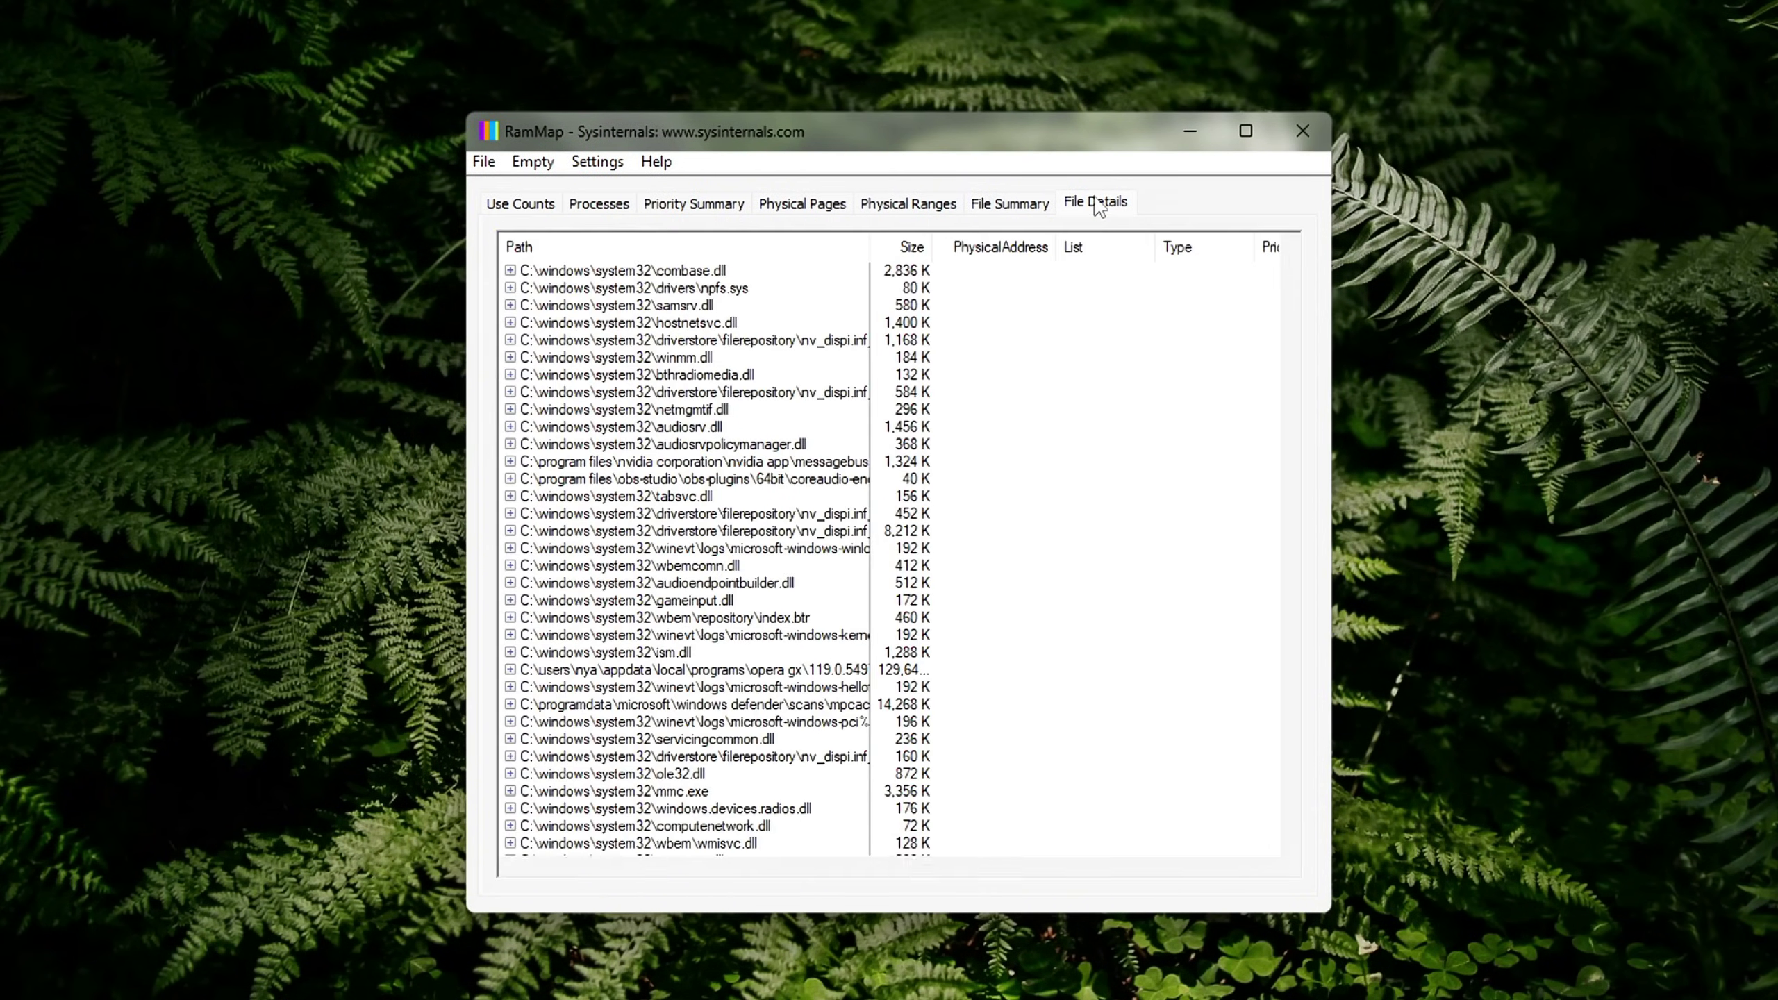
{"action": "left_click", "coordinate": [1012, 207]}
{"action": "left_click", "coordinate": [883, 208]}
{"action": "left_click", "coordinate": [826, 213]}
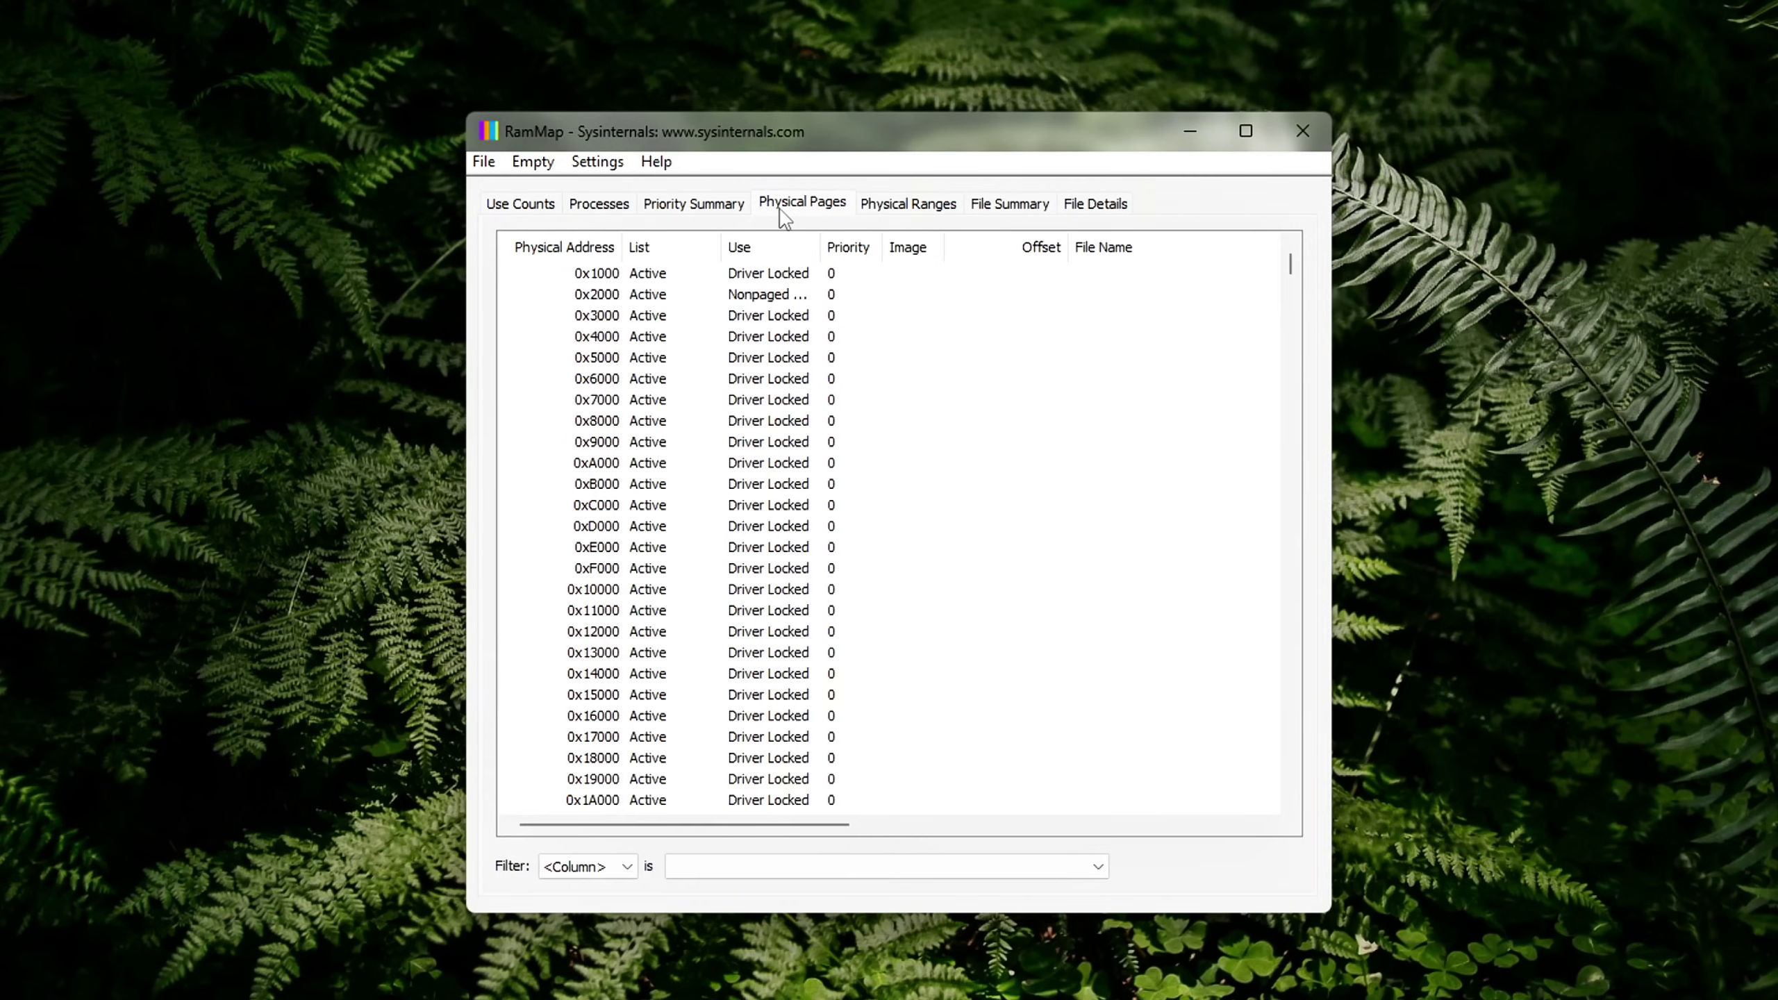
{"action": "left_click", "coordinate": [723, 216]}
{"action": "left_click", "coordinate": [621, 214]}
{"action": "left_click", "coordinate": [519, 210]}
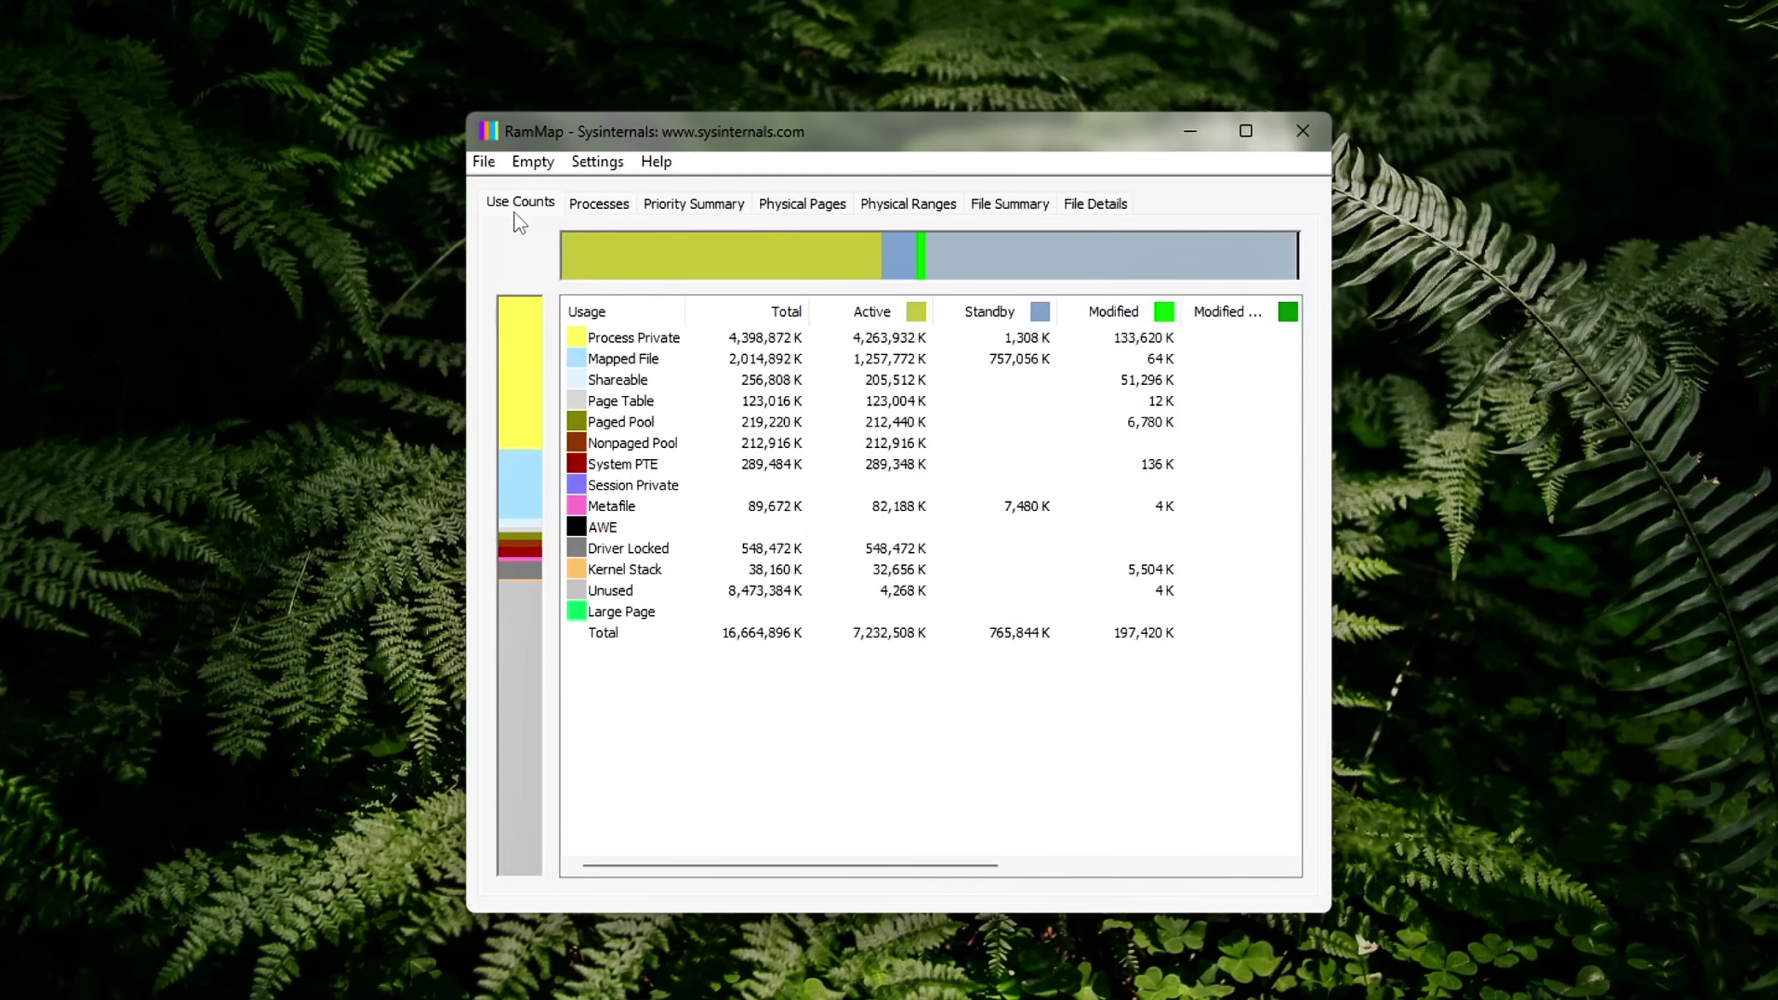
Look through RAMMap's Empty and File menus without choosing a command
{"action": "mouse_move", "coordinate": [580, 171]}
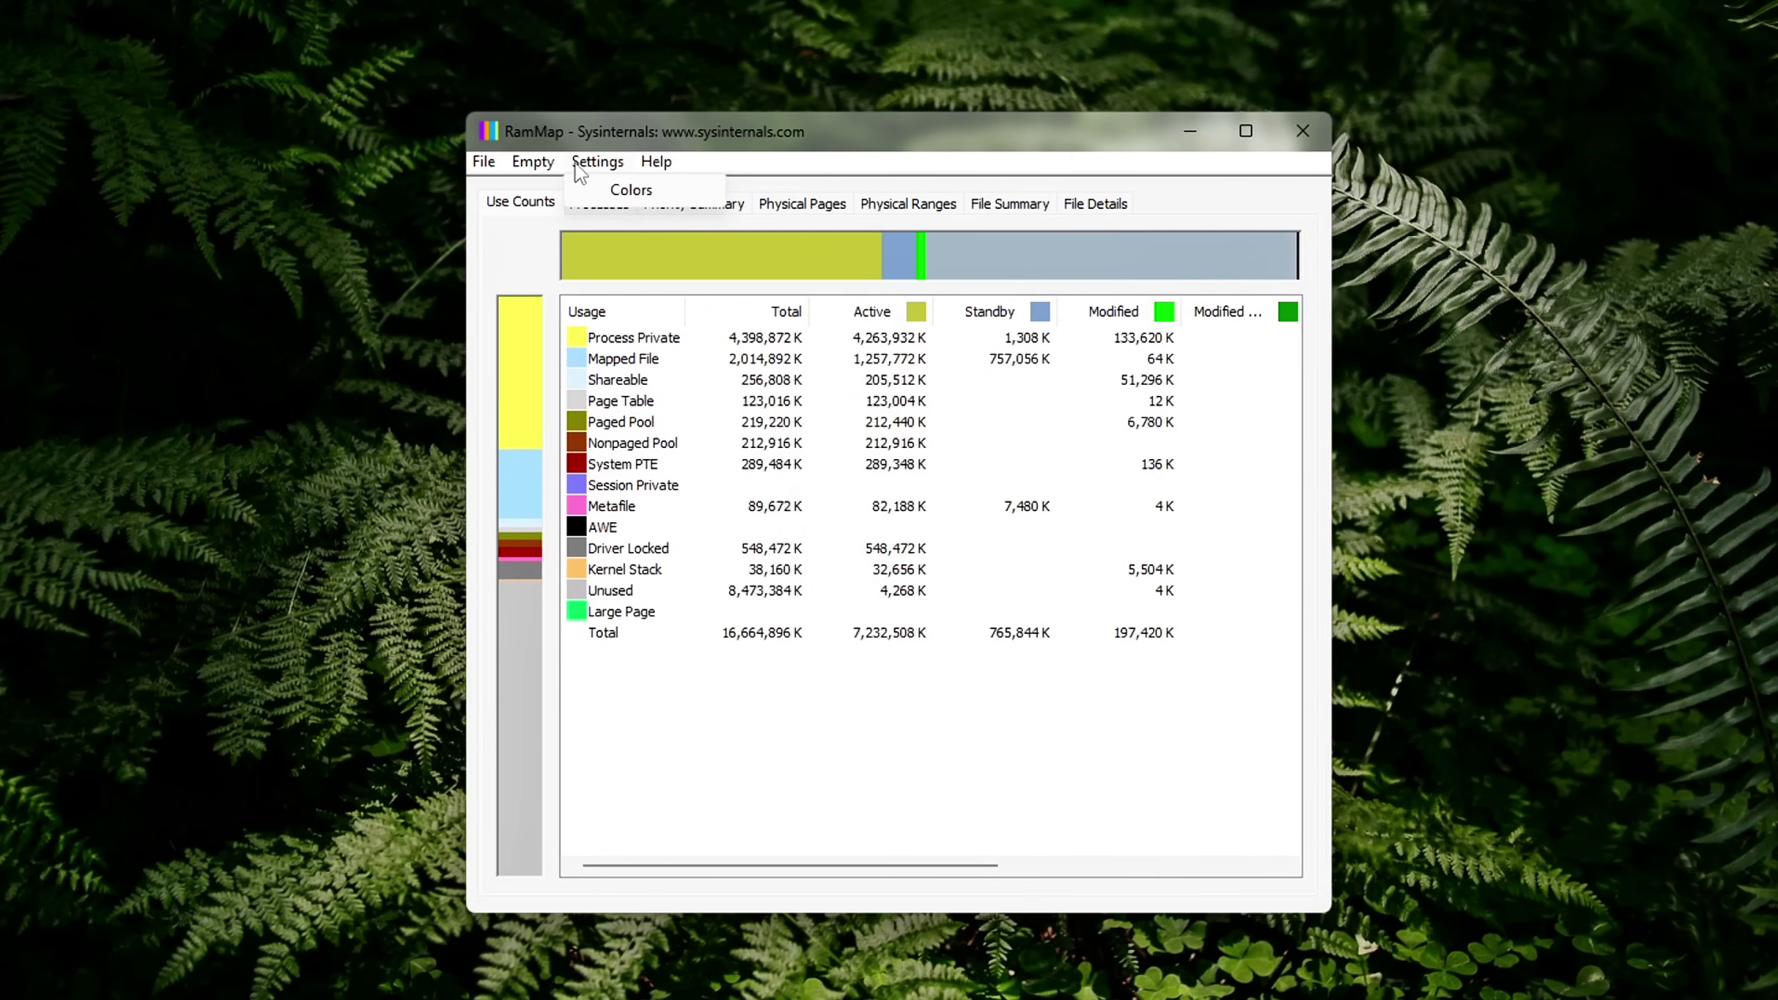
{"action": "left_click", "coordinate": [487, 187]}
{"action": "left_click", "coordinate": [533, 161]}
{"action": "mouse_move", "coordinate": [493, 170]}
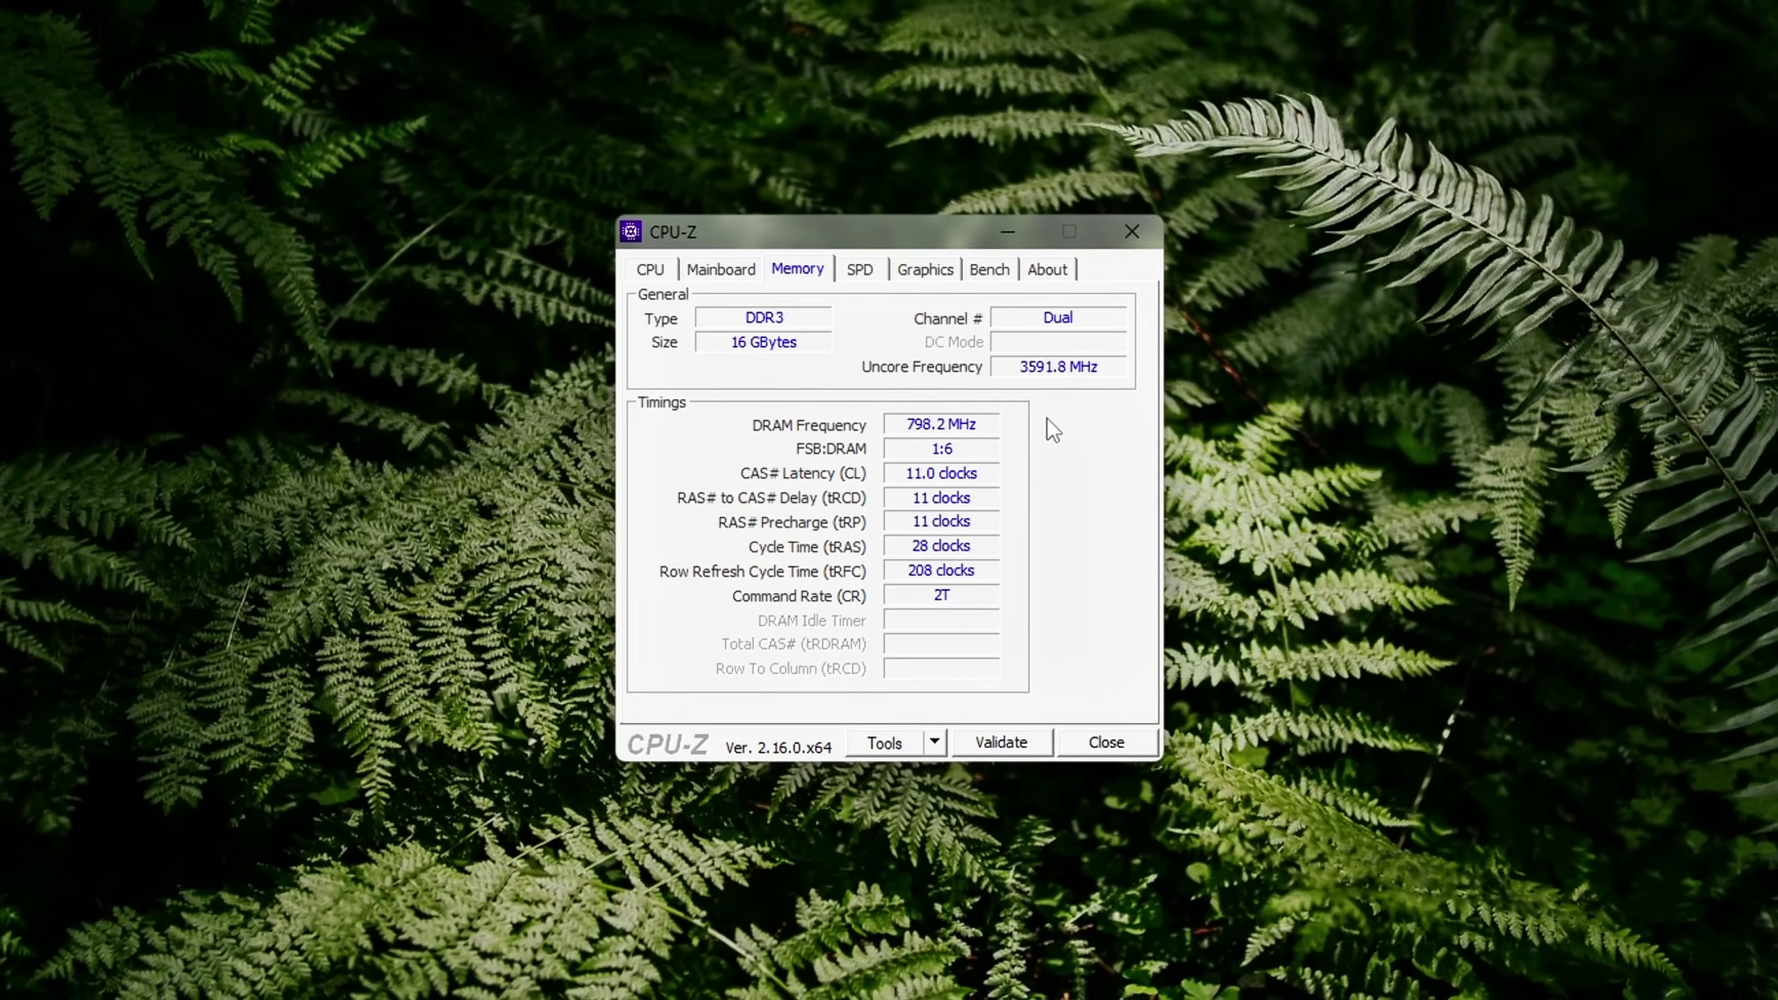
Switch CPU-Z to the SPD tab to see slot #1's 4 GB DDR3L module timings
{"action": "left_click", "coordinate": [860, 269]}
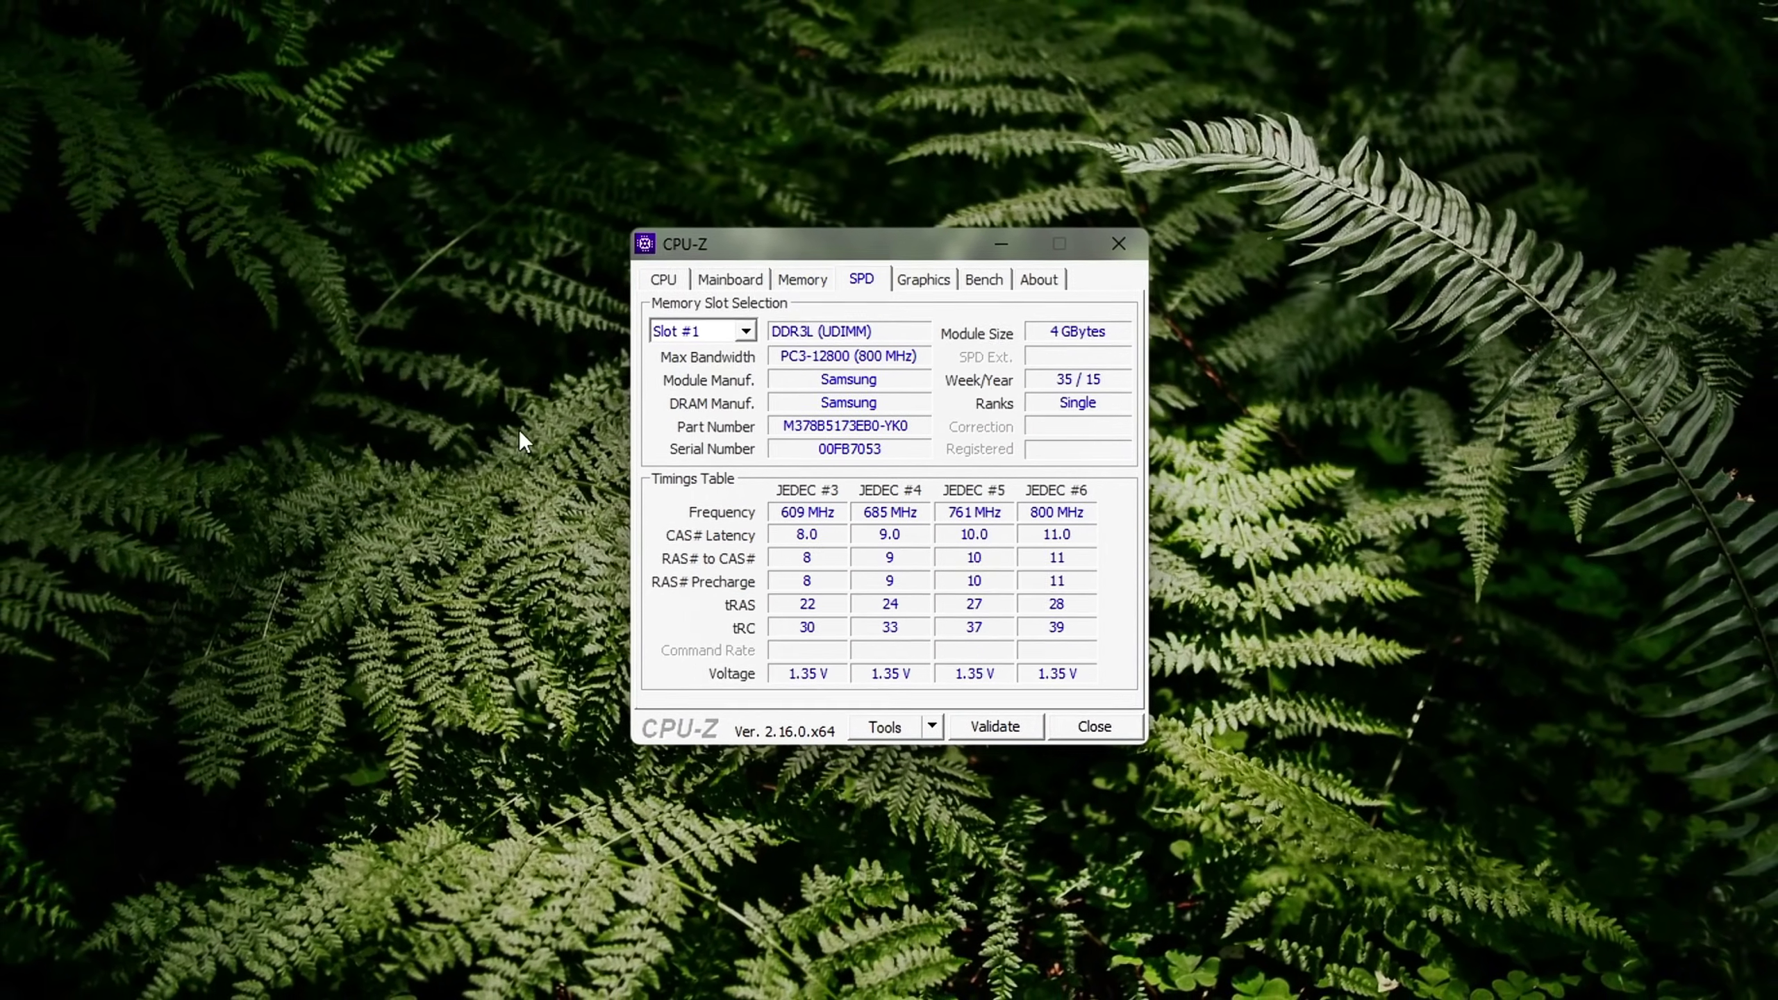